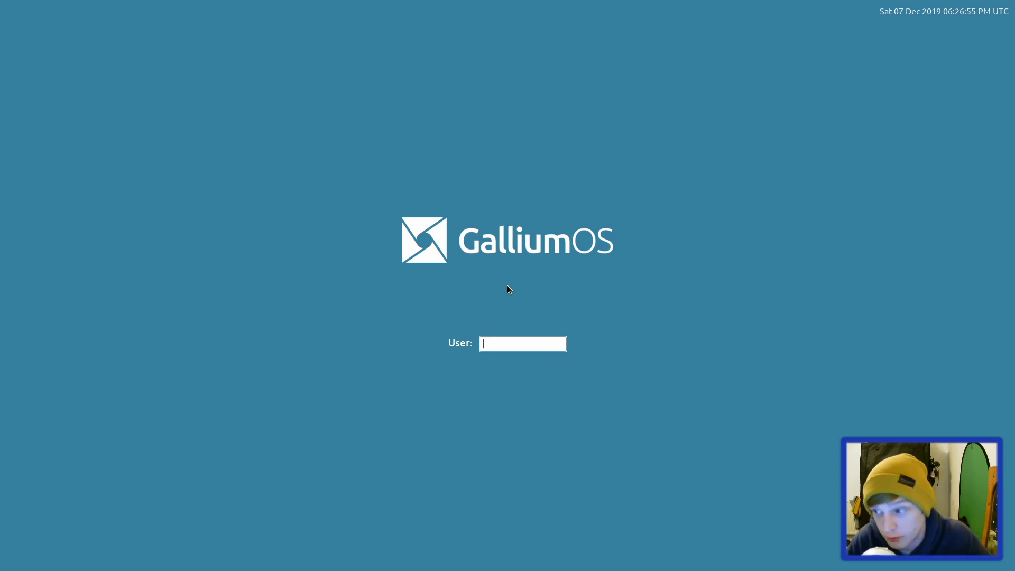
Step: Sign in with the account's username and password, re-entering the username after the first attempt
{"action": "type", "text": "chrz"}
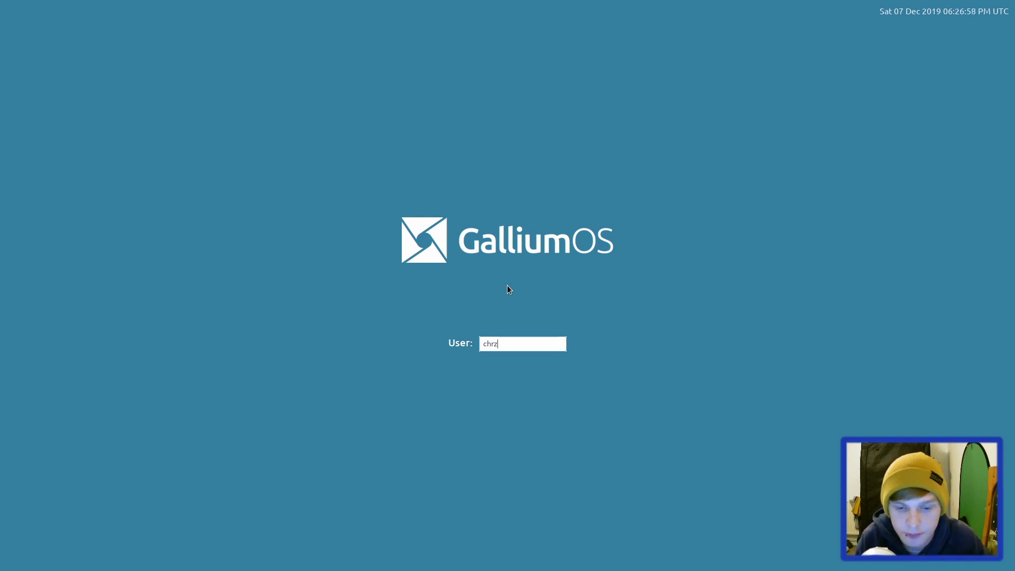
{"action": "key", "text": "Return"}
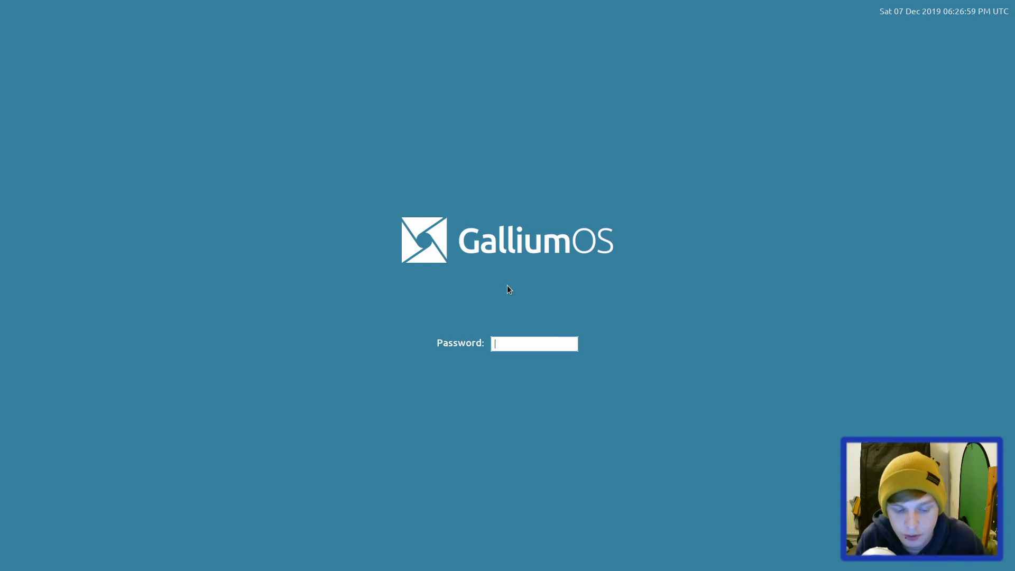
{"action": "type", "text": "****"}
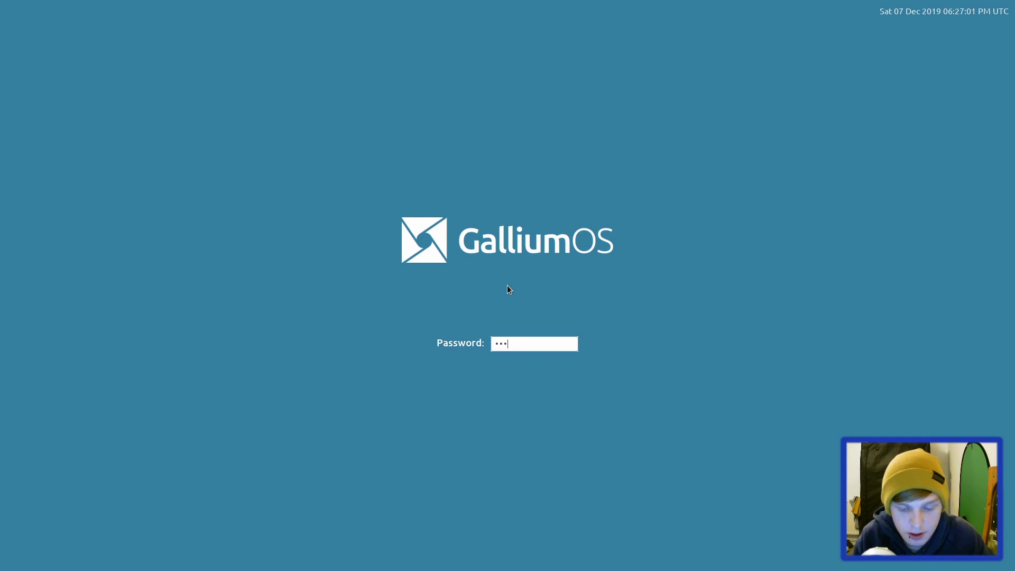
{"action": "key", "text": "Return"}
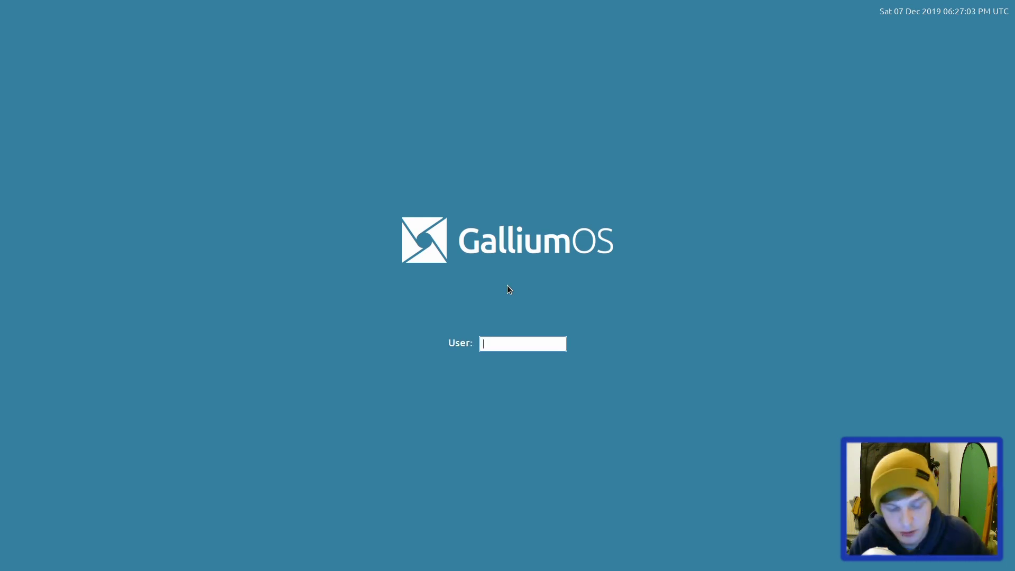
{"action": "type", "text": "chrz"}
{"action": "key", "text": "Return"}
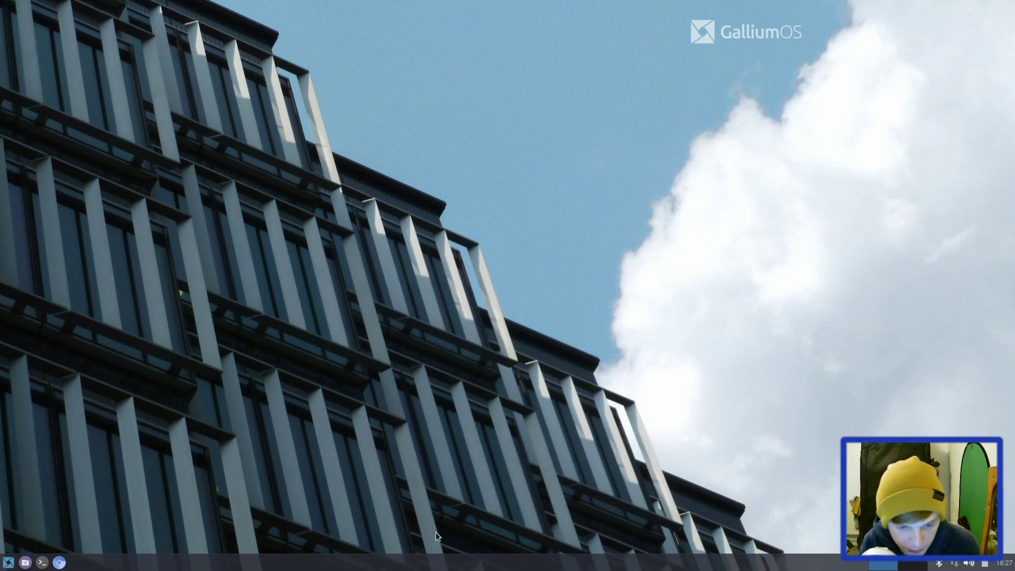
Step: In Panel Preferences, unlock the panel, drag it from the bottom edge to the top, and relock it
{"action": "right_click", "coordinate": [474, 562]}
{"action": "mouse_move", "coordinate": [488, 555]}
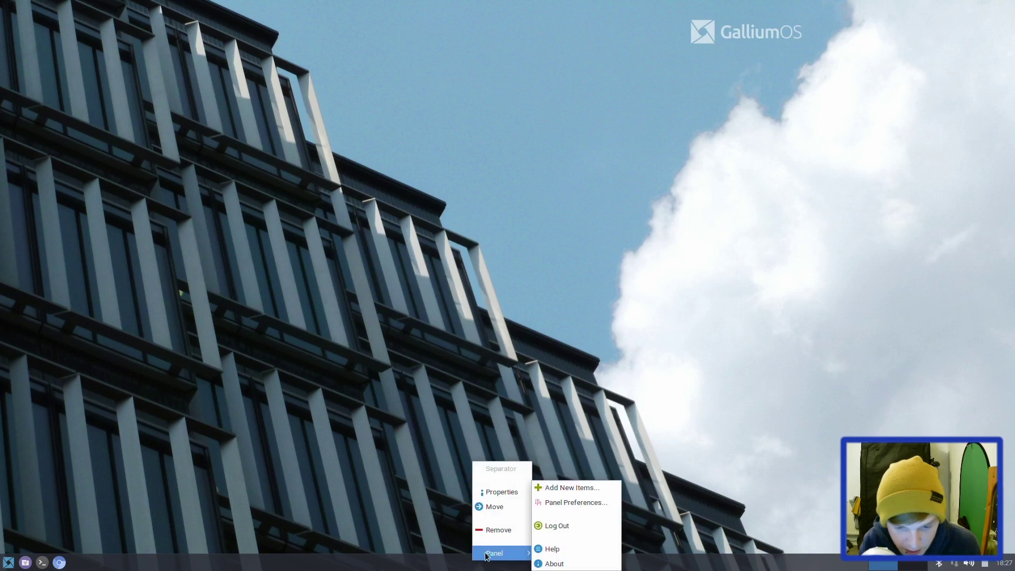
{"action": "left_click", "coordinate": [580, 502]}
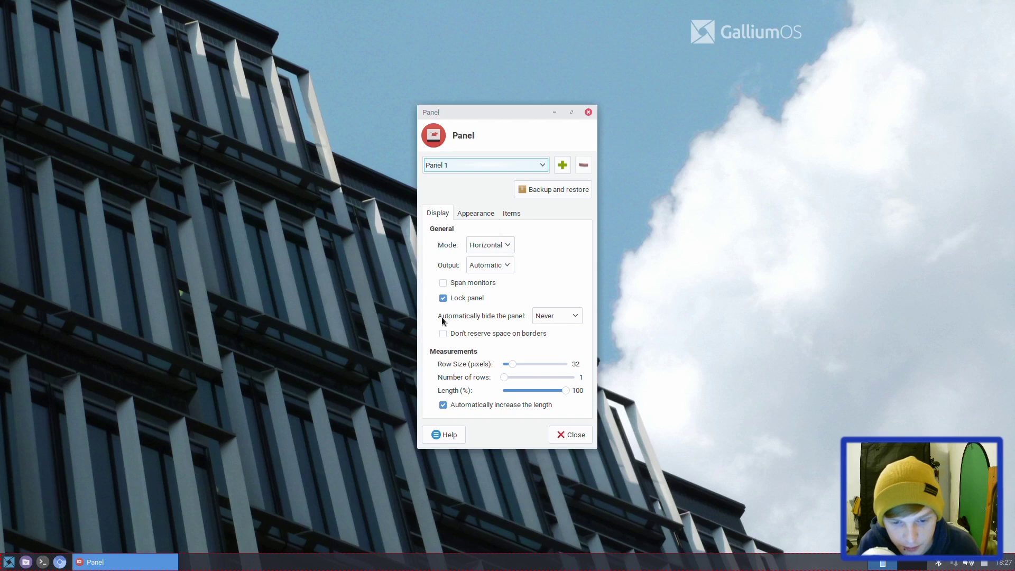
{"action": "left_click", "coordinate": [450, 299]}
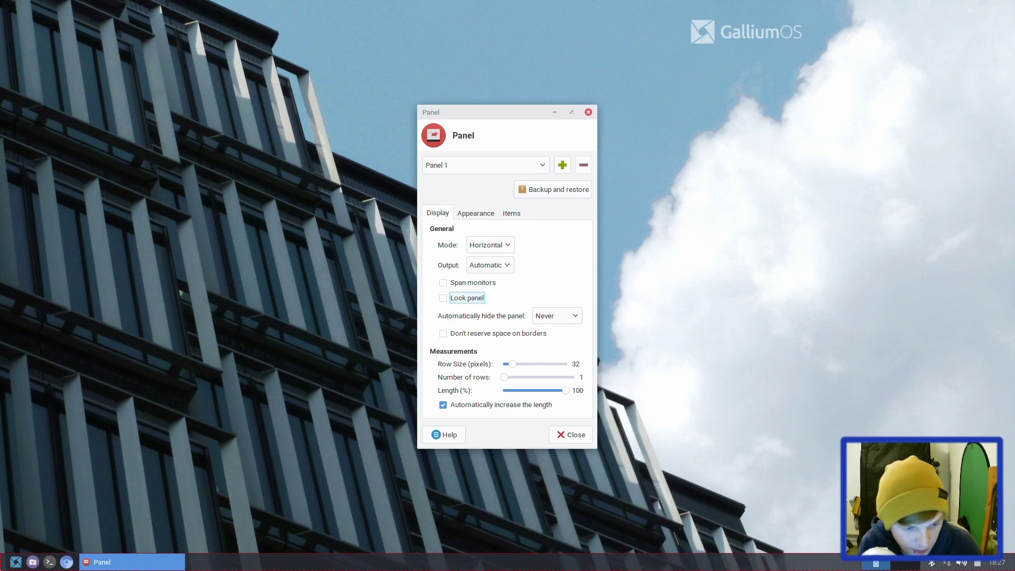
{"action": "left_click_drag", "start_coordinate": [2, 567], "coordinate": [3, 8]}
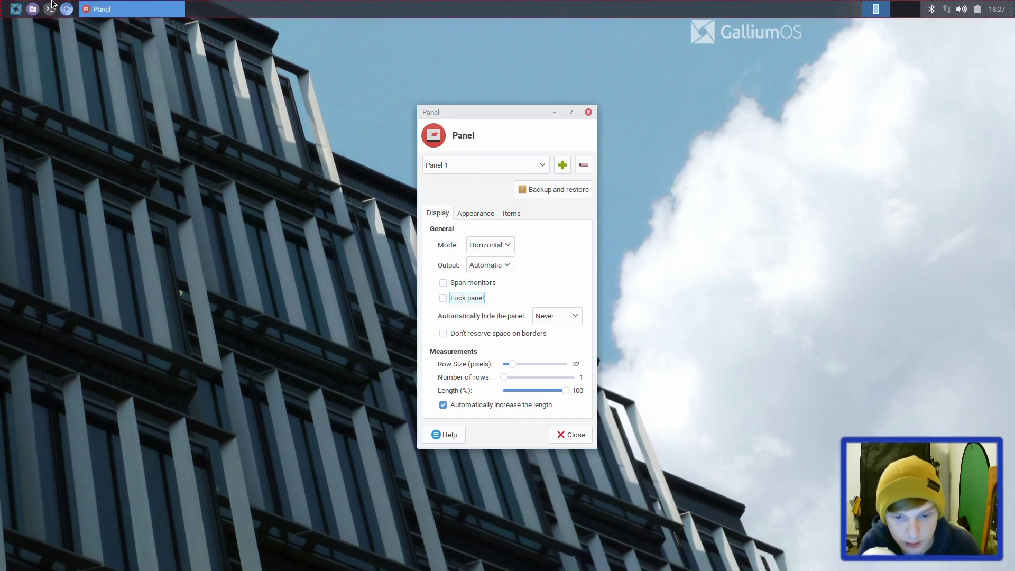
{"action": "left_click", "coordinate": [458, 297]}
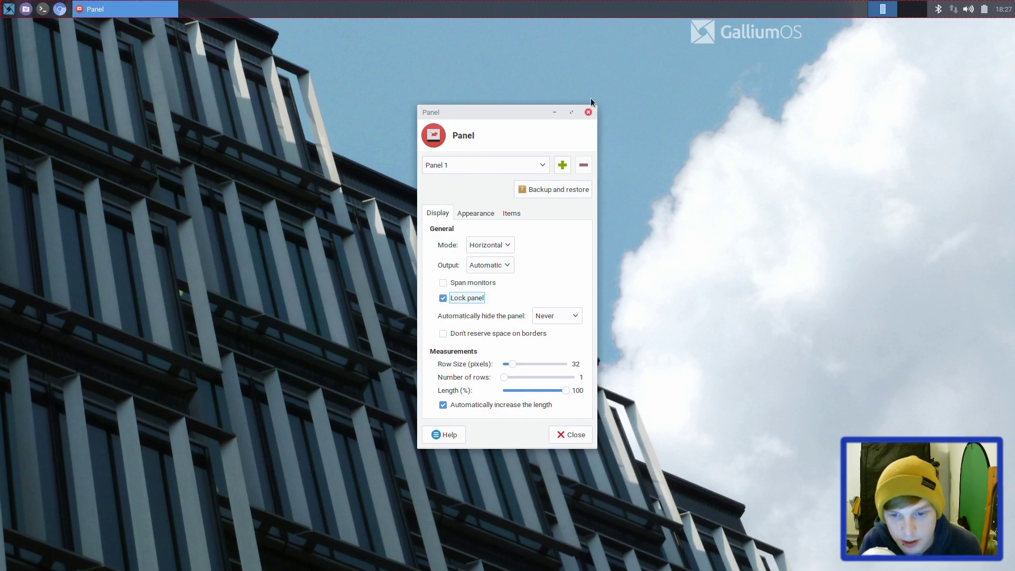
{"action": "left_click", "coordinate": [588, 112]}
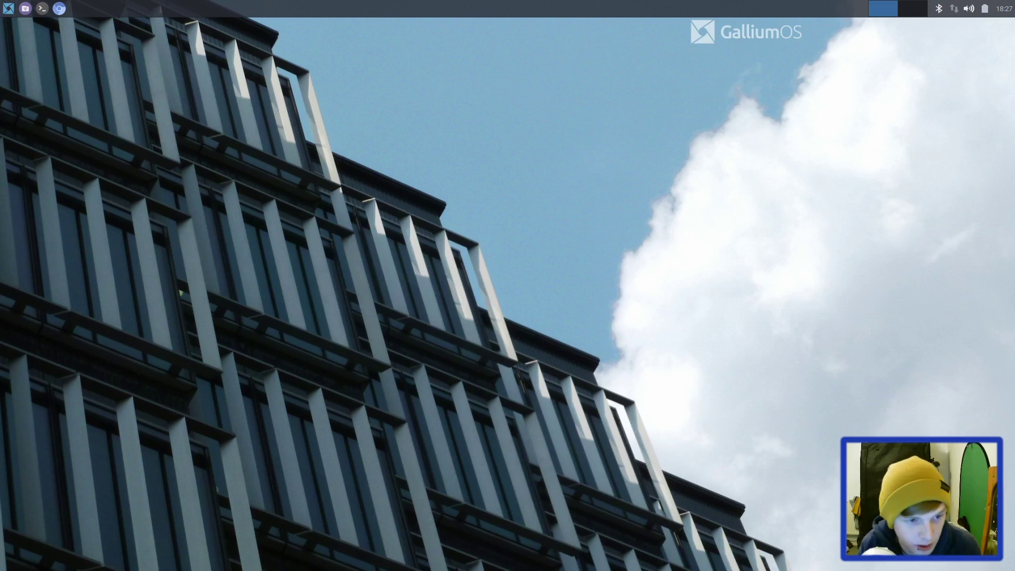
{"action": "left_click", "coordinate": [4, 10]}
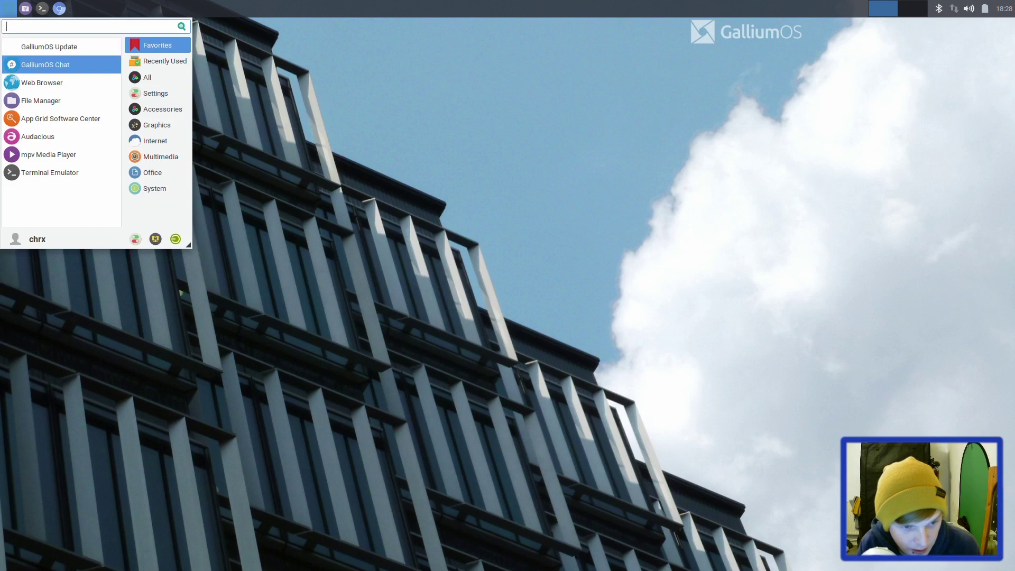
{"action": "left_click", "coordinate": [152, 83]}
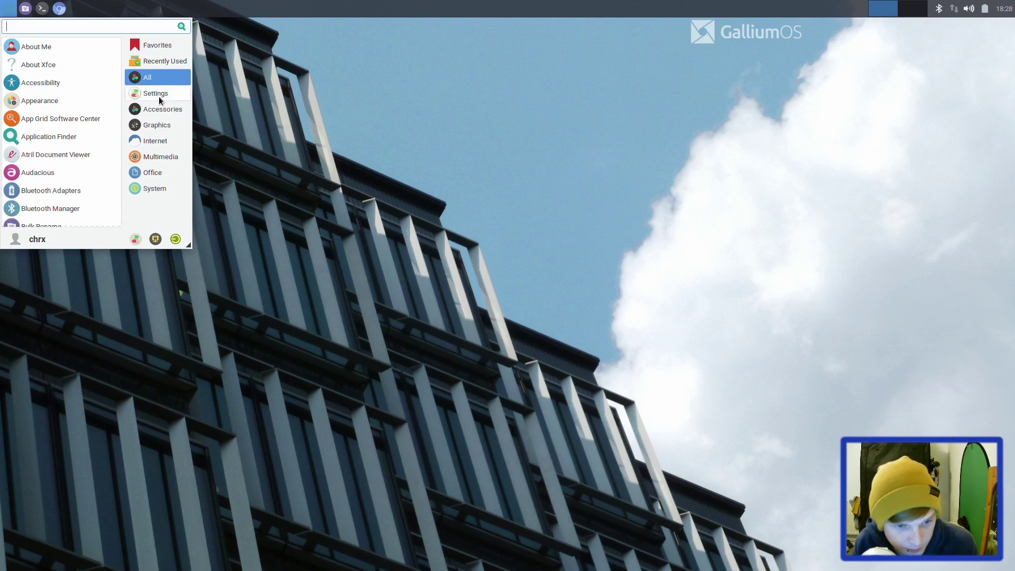
{"action": "left_click", "coordinate": [160, 101]}
{"action": "left_click", "coordinate": [163, 111]}
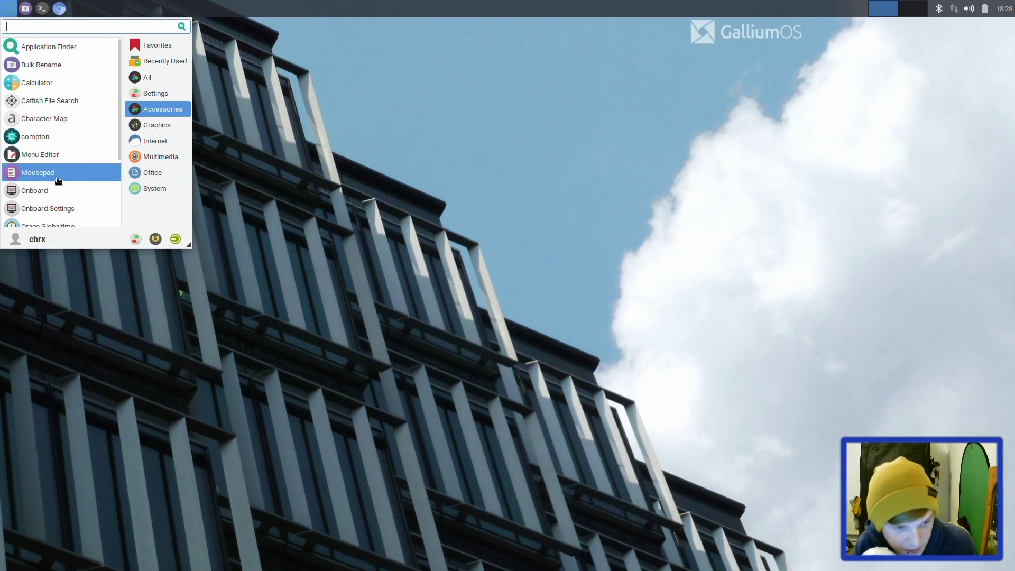
{"action": "scroll", "coordinate": [53, 81], "scroll_direction": "down", "scroll_amount": 3}
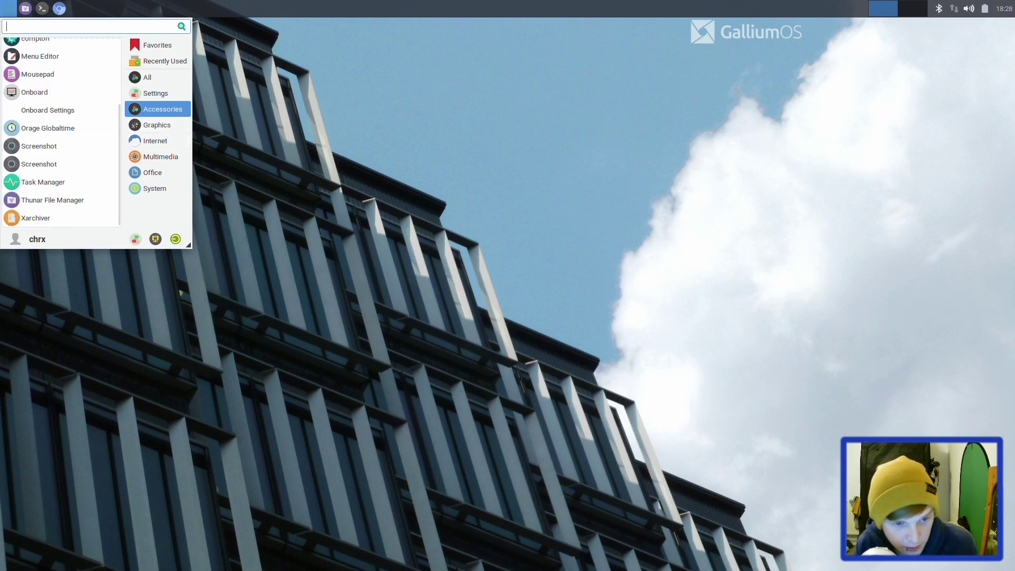
{"action": "left_click", "coordinate": [155, 125]}
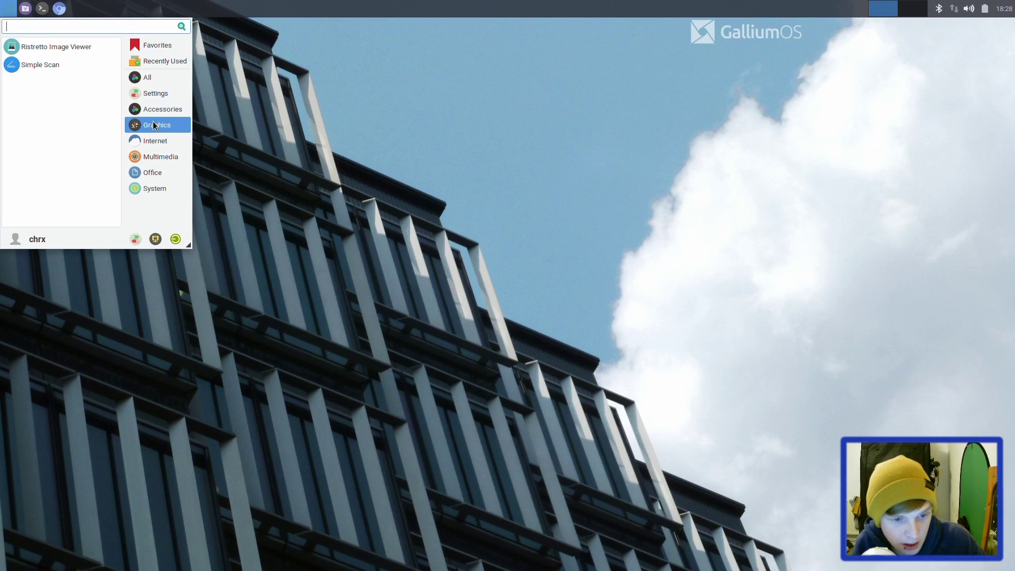
{"action": "left_click", "coordinate": [155, 141]}
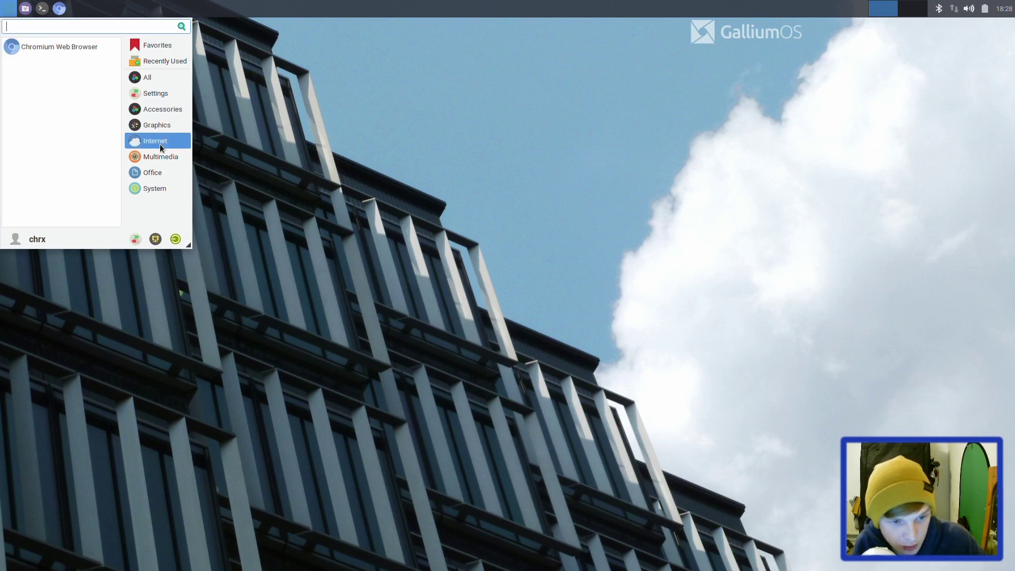
{"action": "left_click", "coordinate": [162, 163]}
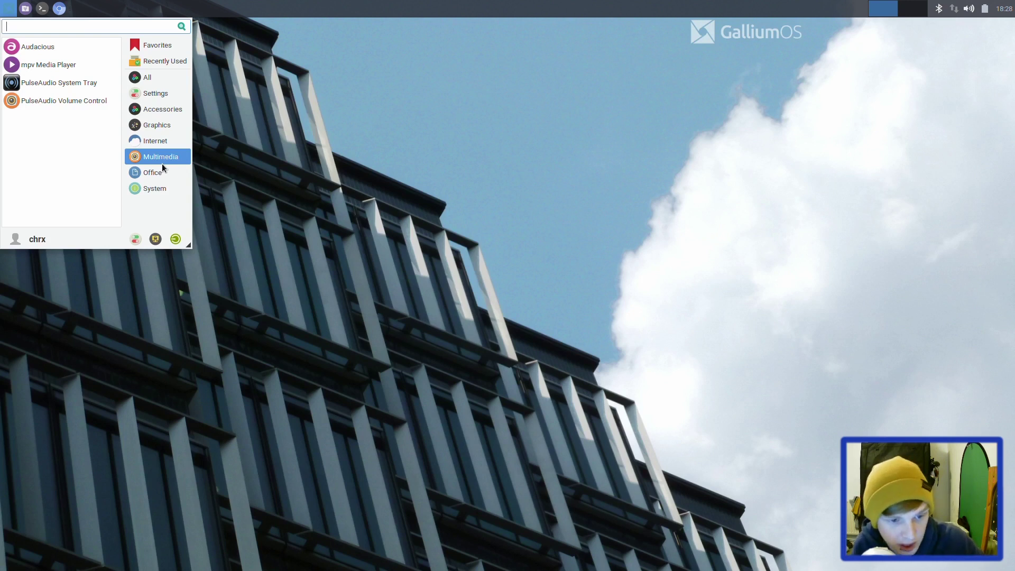
{"action": "left_click", "coordinate": [166, 178]}
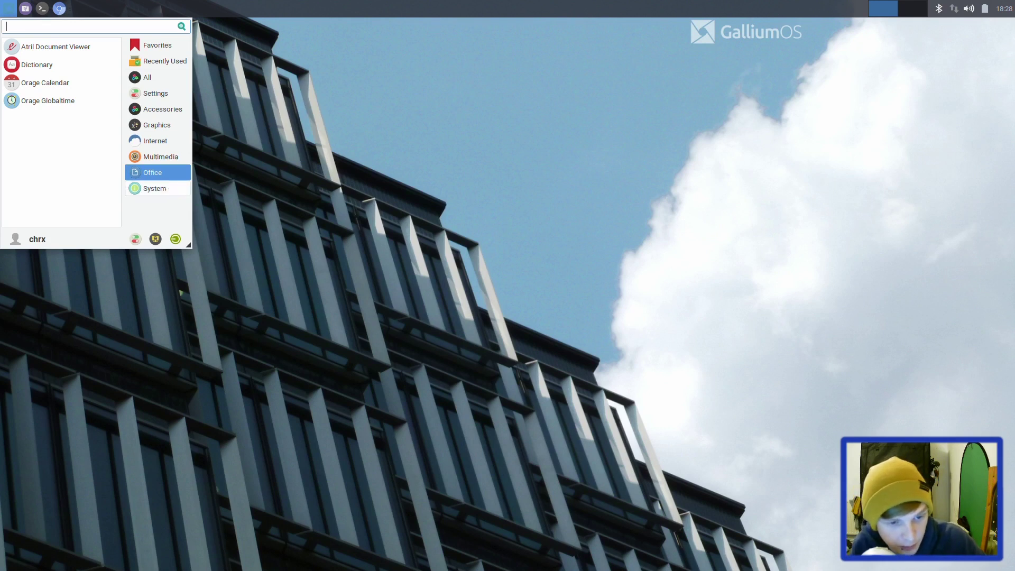
{"action": "left_click", "coordinate": [168, 186]}
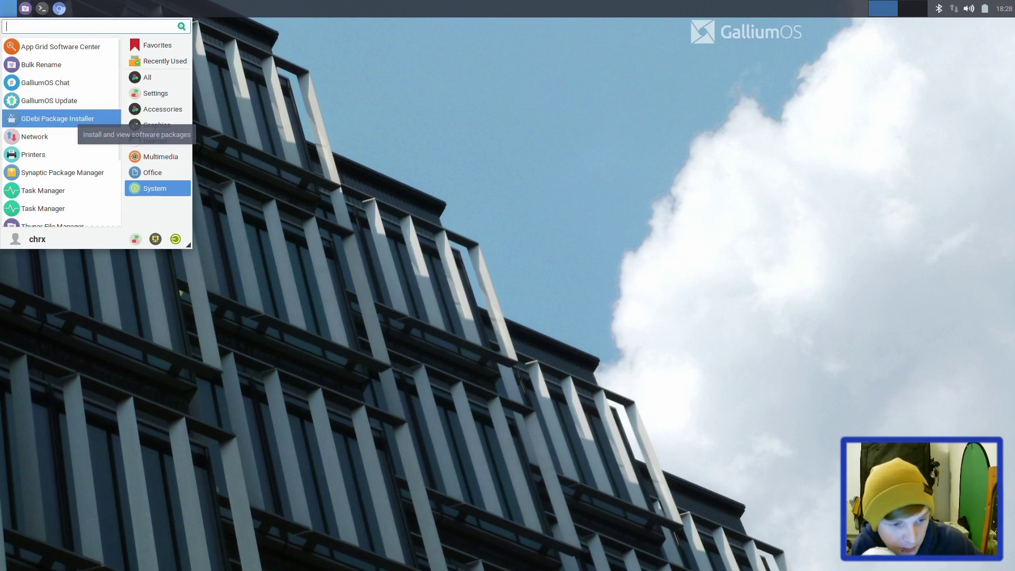
{"action": "scroll", "coordinate": [72, 121], "scroll_direction": "down", "scroll_amount": 5}
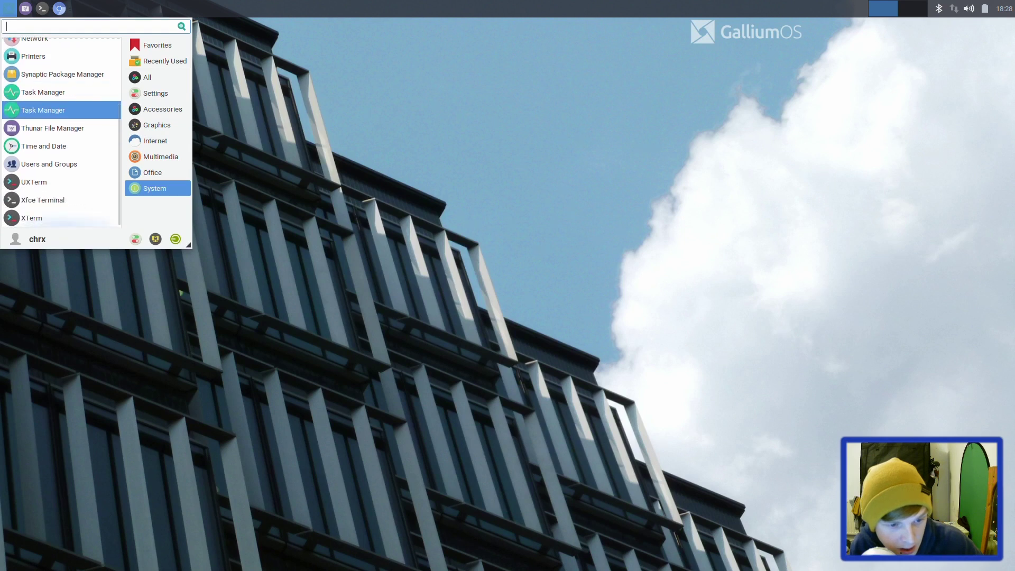
Step: Search the applications menu for 'settings' and launch Settings Manager
{"action": "left_click", "coordinate": [960, 199]}
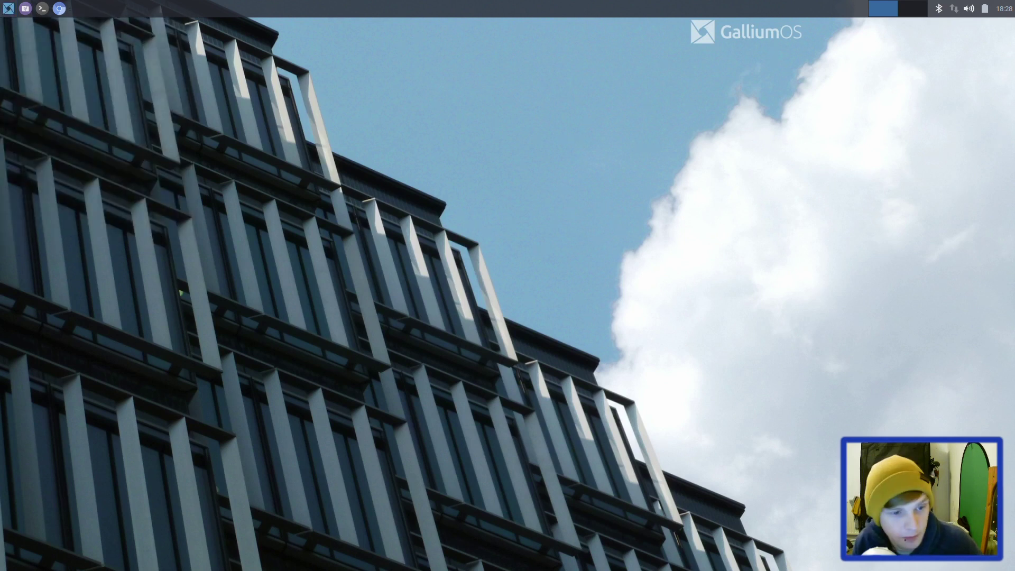
{"action": "left_click", "coordinate": [8, 8]}
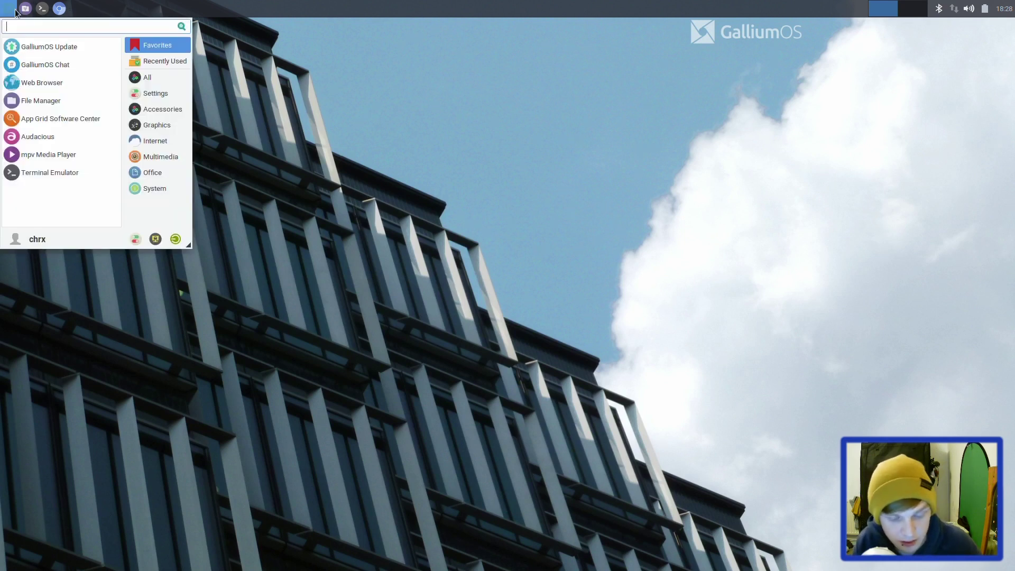
{"action": "type", "text": "uaw=="}
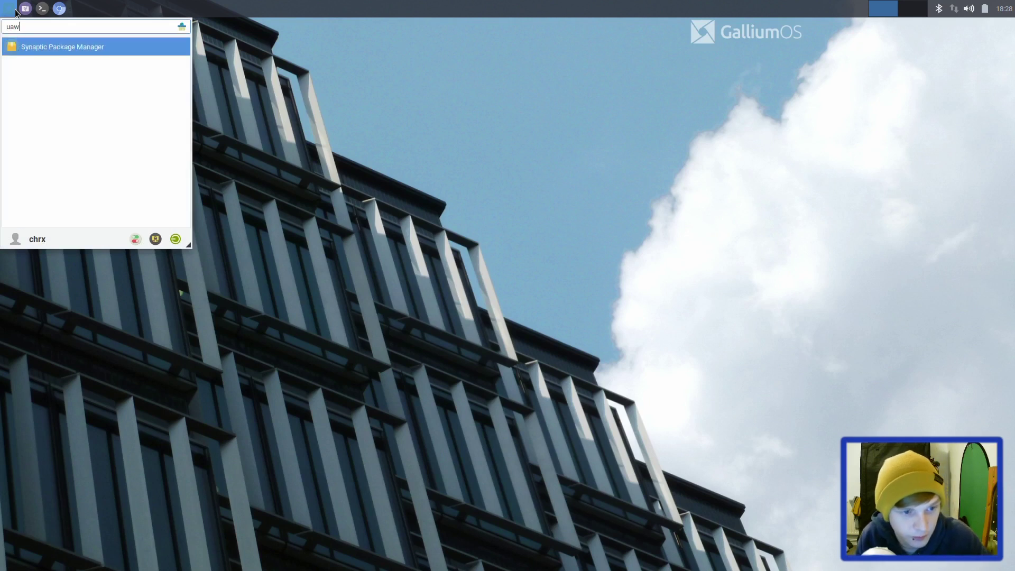
{"action": "key", "text": "BackSpace"}
{"action": "key", "text": "BackSpace"}
{"action": "key", "text": "BackSpace"}
{"action": "key", "text": "BackSpace"}
{"action": "key", "text": "BackSpace"}
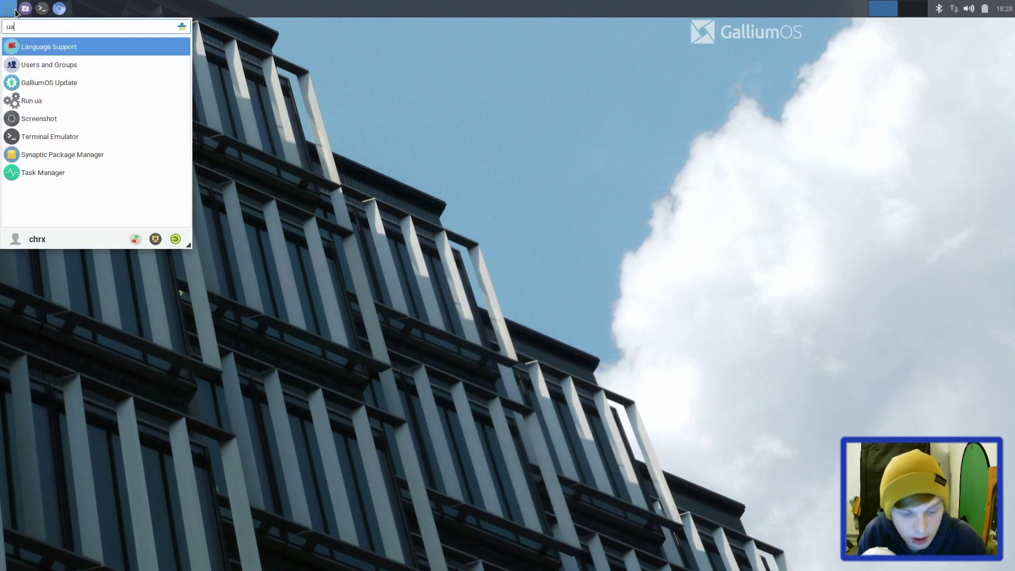
{"action": "type", "text": "settings"}
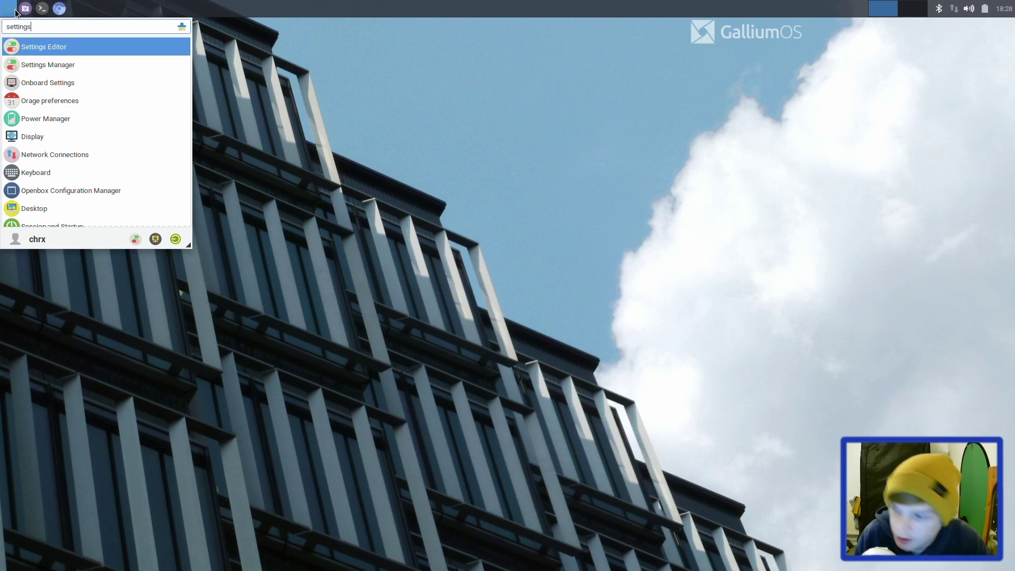
{"action": "key", "text": "Down"}
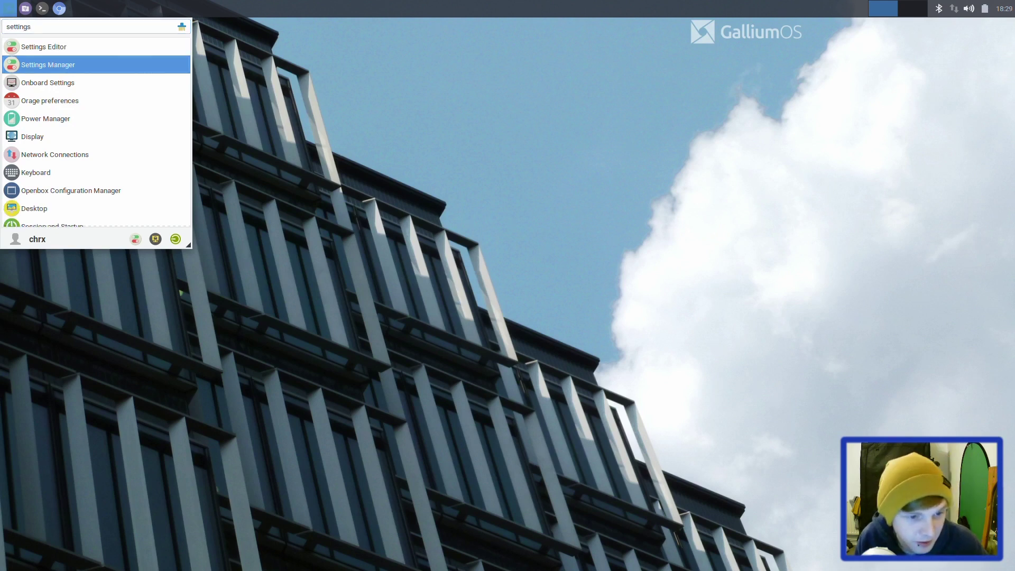
{"action": "key", "text": "Return"}
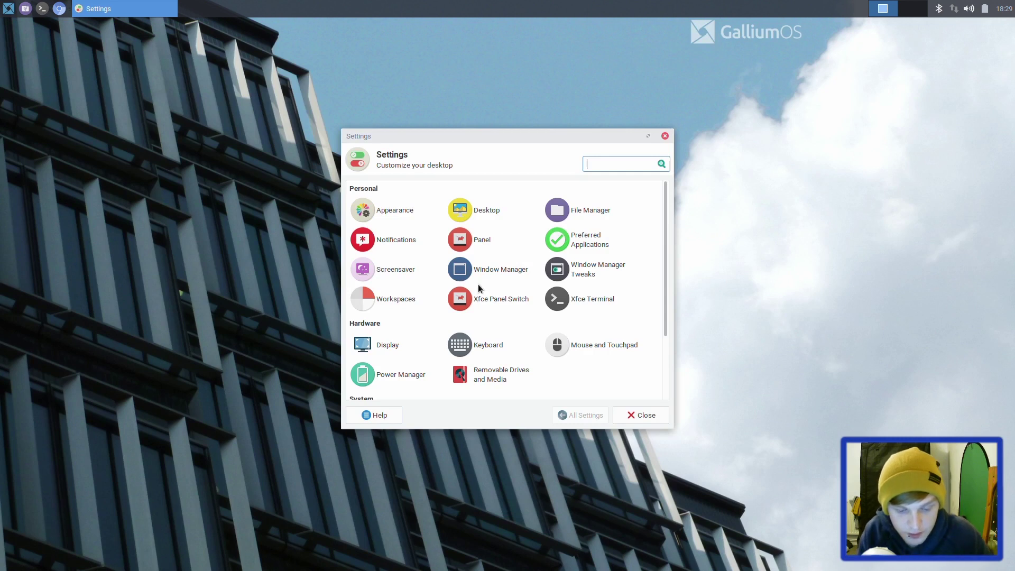
Step: Browse the Settings Manager categories and maximize its window
{"action": "type", "text": "user"}
{"action": "key", "text": "BackSpace"}
{"action": "key", "text": "BackSpace"}
{"action": "key", "text": "BackSpace"}
{"action": "key", "text": "BackSpace"}
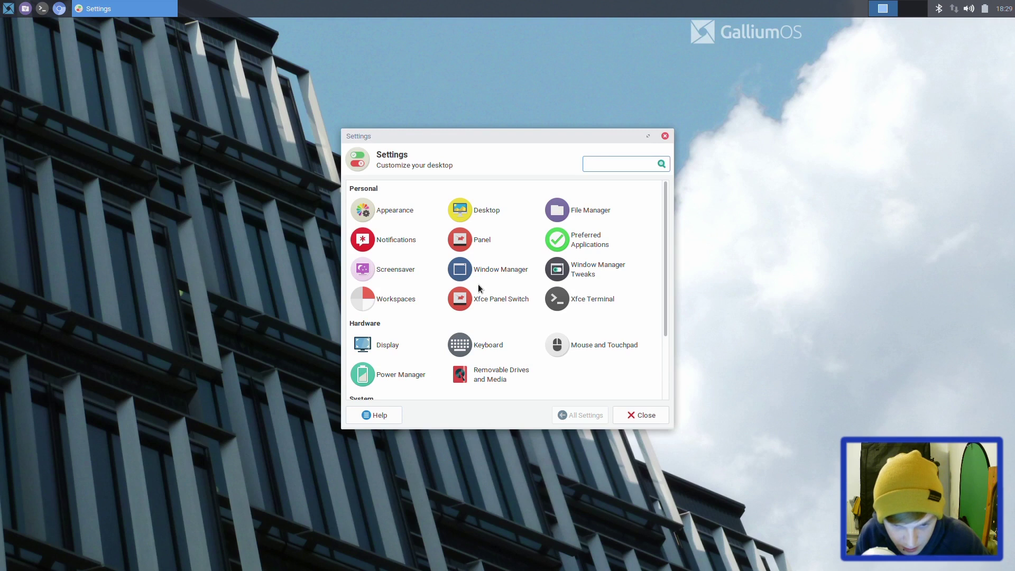
{"action": "scroll", "coordinate": [479, 288], "scroll_direction": "down", "scroll_amount": 2}
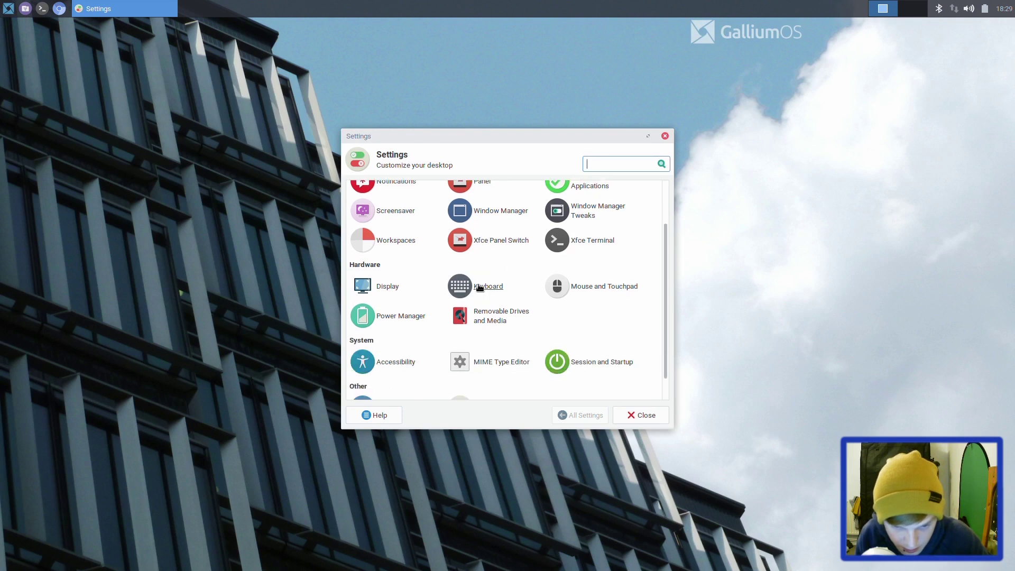
{"action": "scroll", "coordinate": [480, 288], "scroll_direction": "down", "scroll_amount": 1}
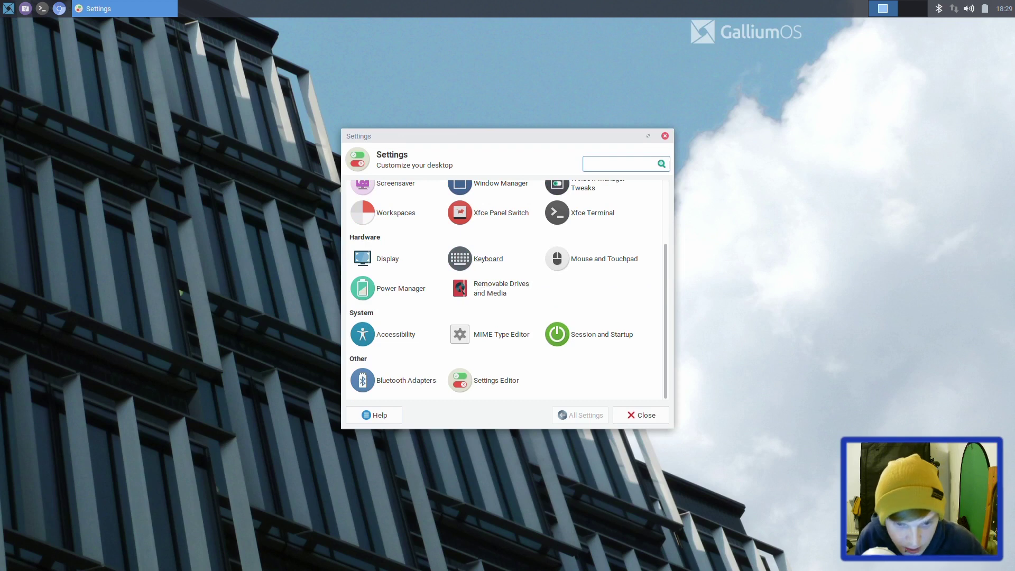
{"action": "double_click", "coordinate": [481, 137]}
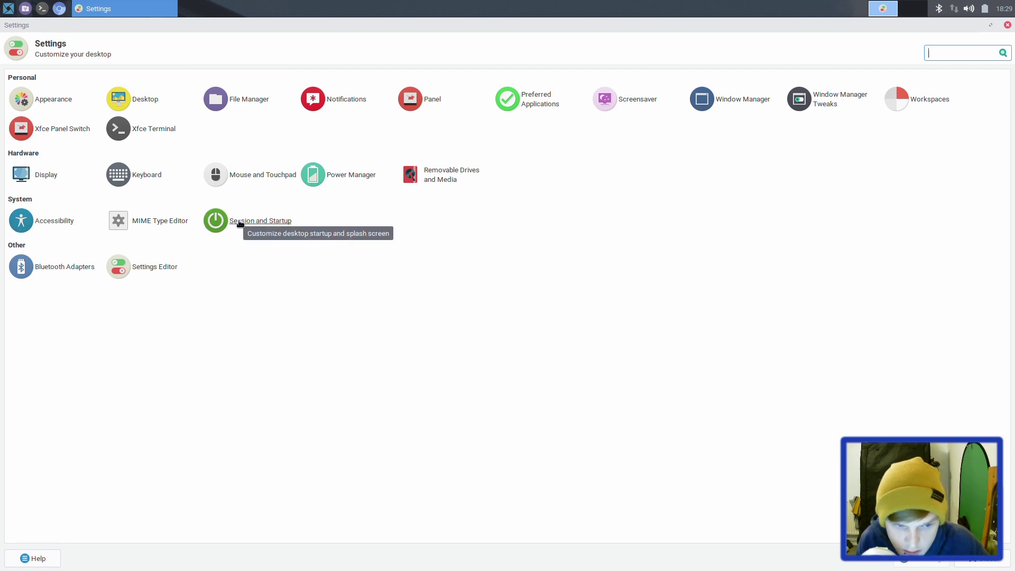
Step: View the Accessibility settings, close them, and bring up the applications menu
{"action": "left_click", "coordinate": [55, 221]}
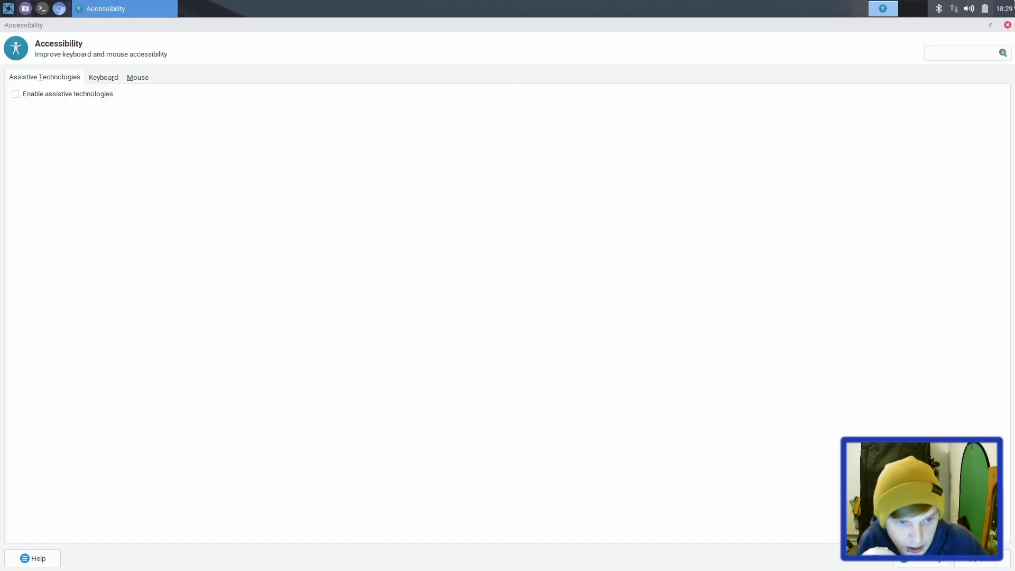
{"action": "left_click", "coordinate": [1008, 25]}
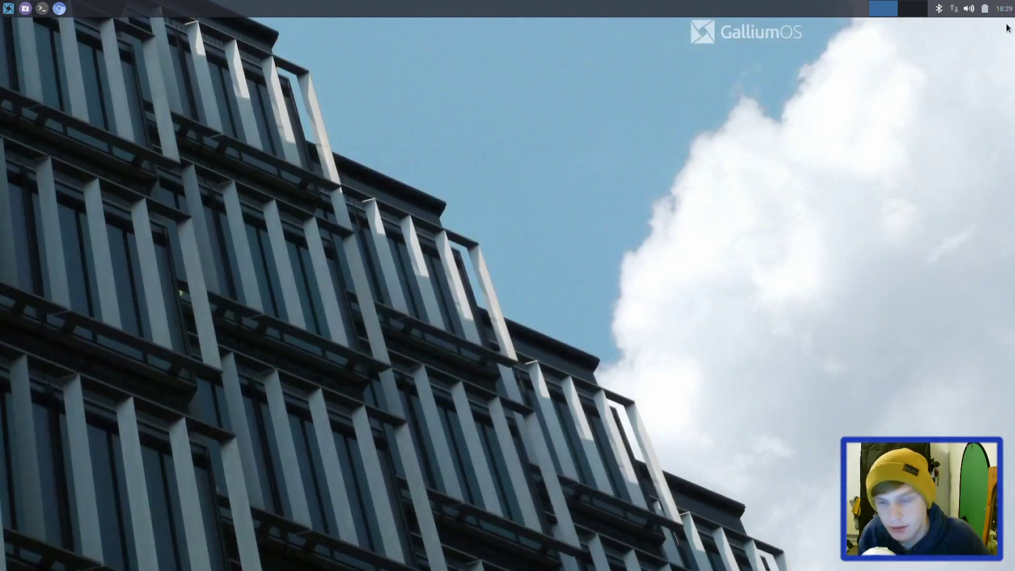
{"action": "left_click", "coordinate": [2, 3]}
Step: Launch Users and Groups from a 'use' search and start adding a user, authenticating as administrator
{"action": "type", "text": "use"}
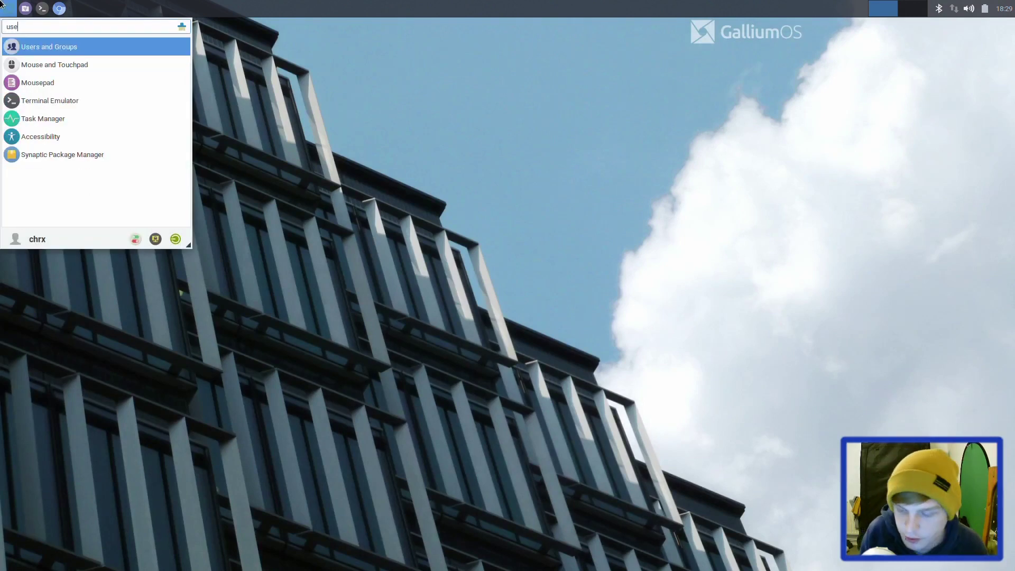
{"action": "key", "text": "Return"}
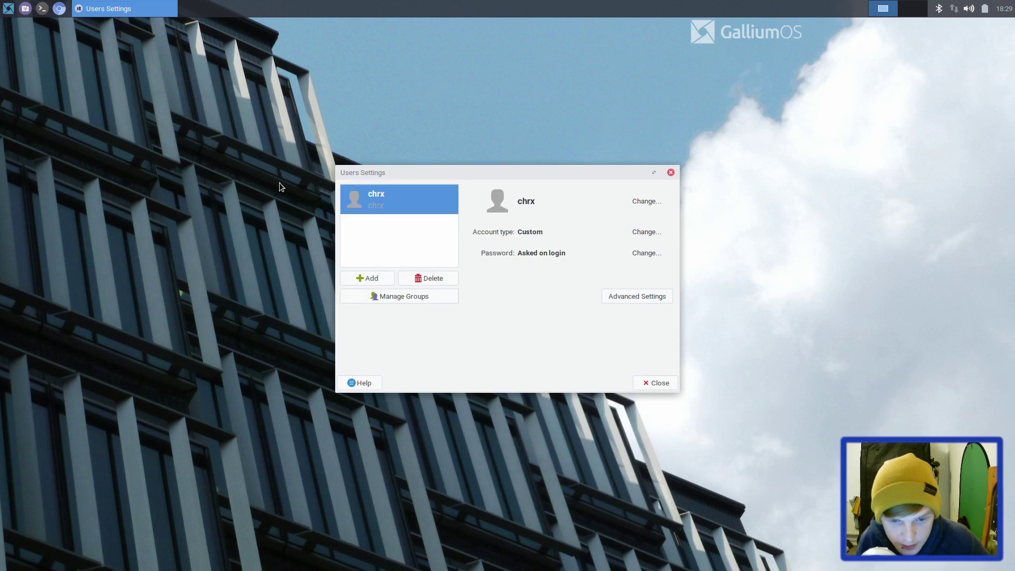
{"action": "left_click", "coordinate": [353, 277]}
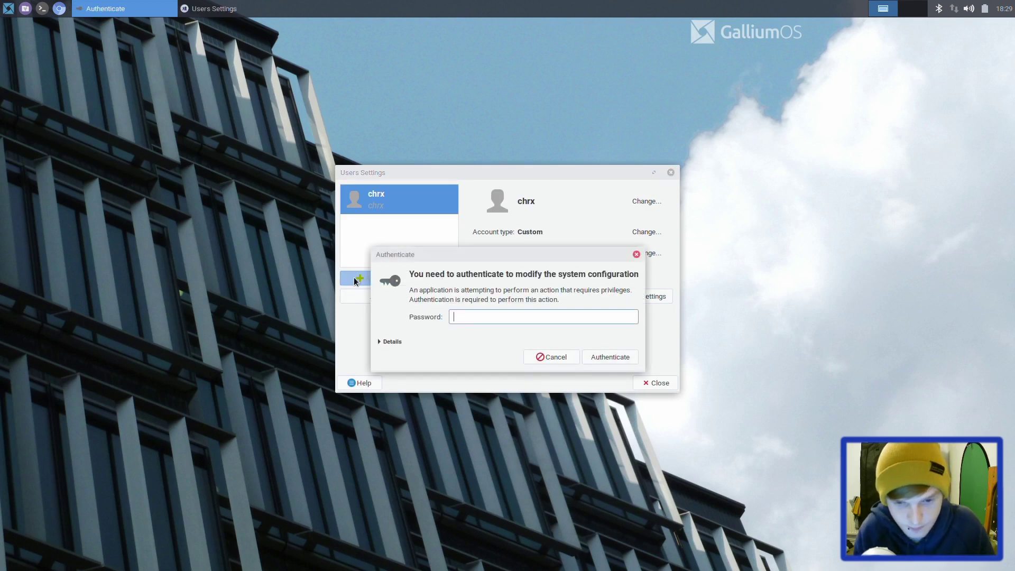
{"action": "type", "text": "chrx"}
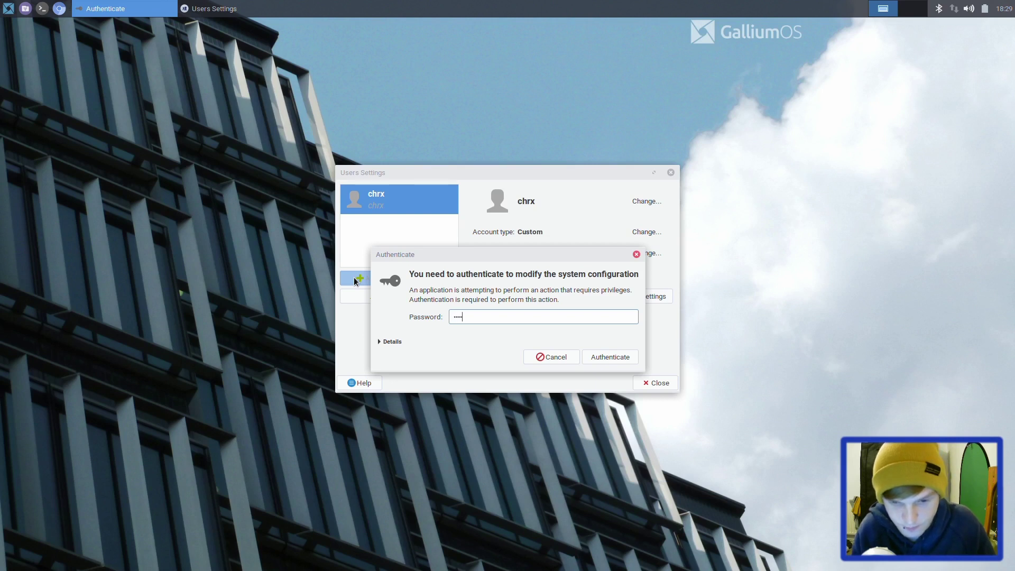
{"action": "key", "text": "Return"}
Step: Create the new user account, set and confirm its password, and close Users Settings
{"action": "type", "text": "tyler"}
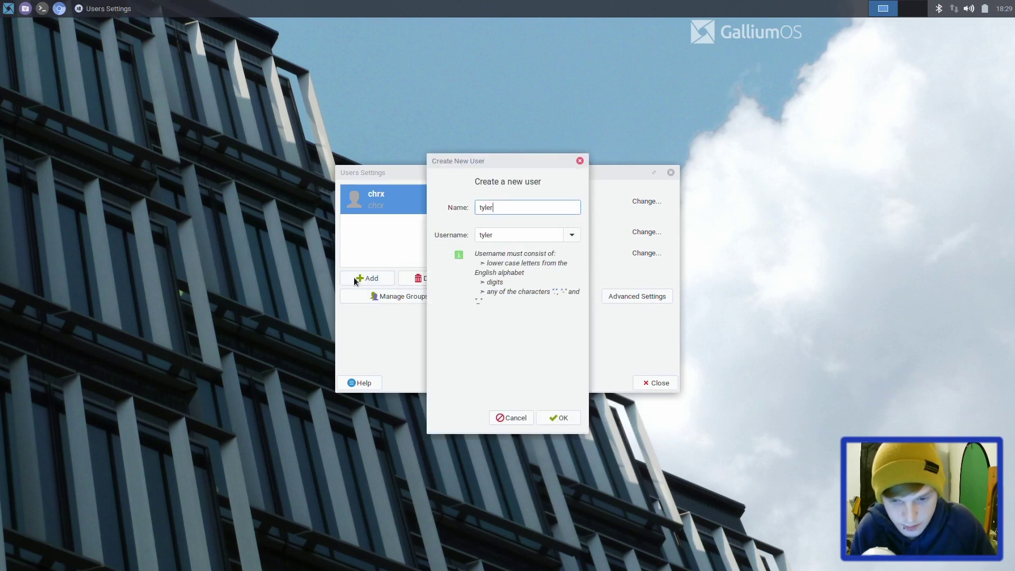
{"action": "key", "text": "Return"}
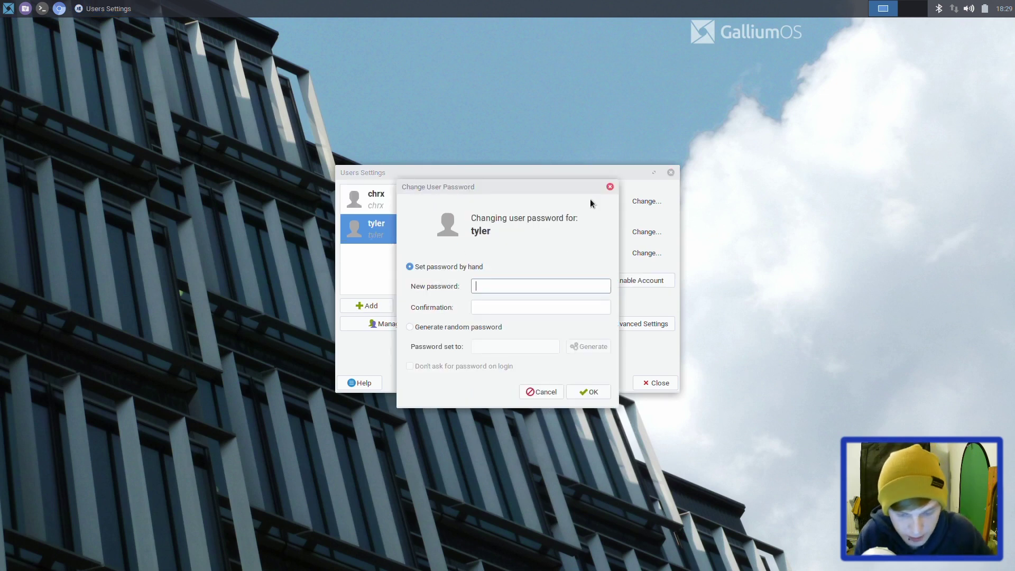
{"action": "type", "text": "••••••••"}
{"action": "key", "text": "Tab"}
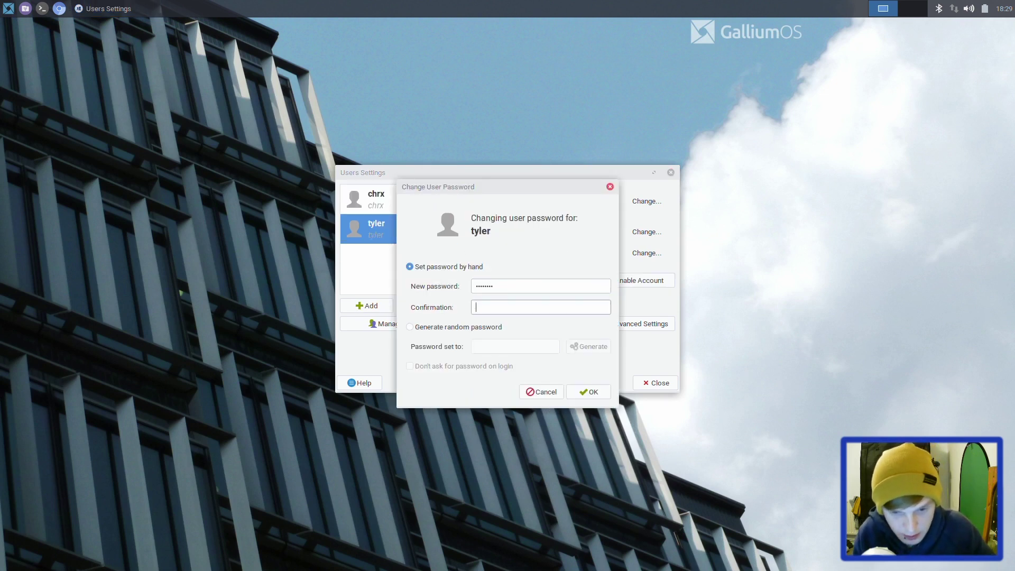
{"action": "type", "text": "••••••••"}
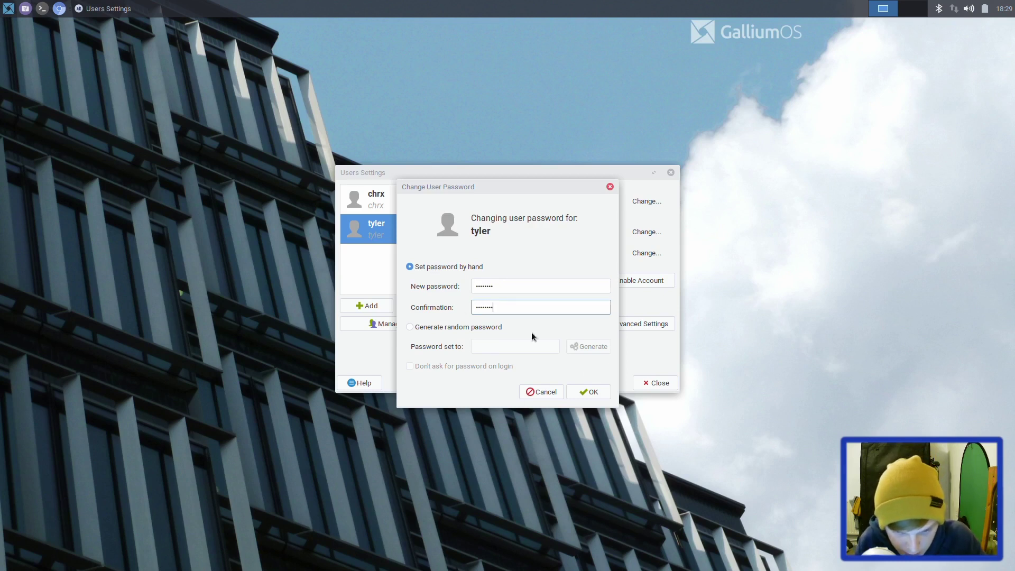
{"action": "left_click", "coordinate": [575, 388]}
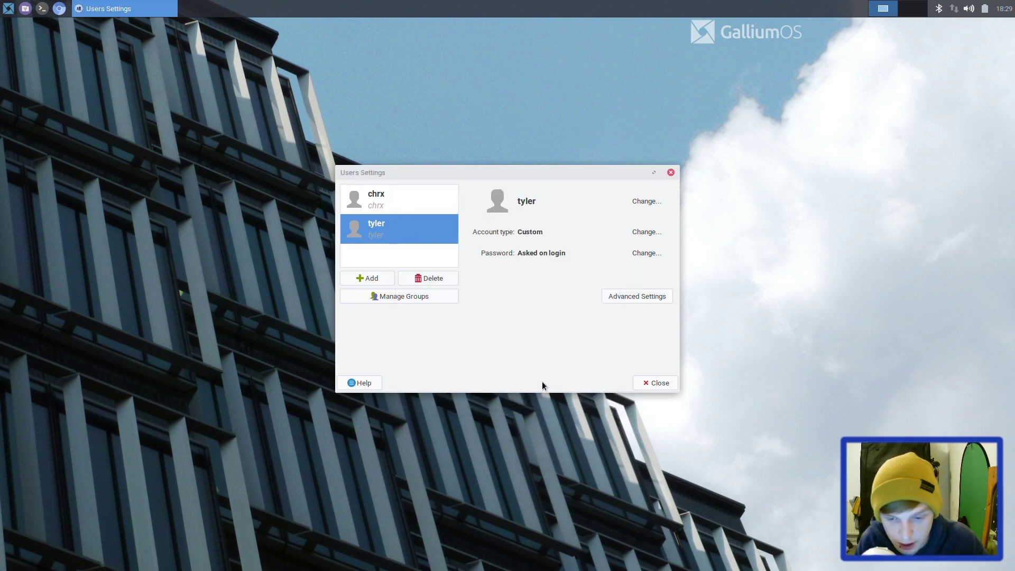
{"action": "left_click", "coordinate": [669, 384]}
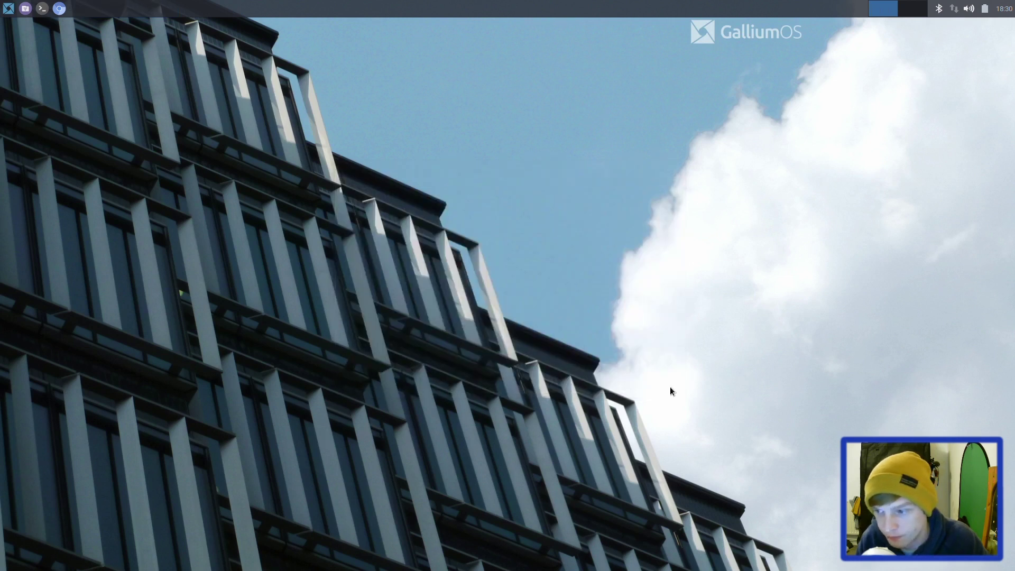
{"action": "left_click", "coordinate": [9, 9]}
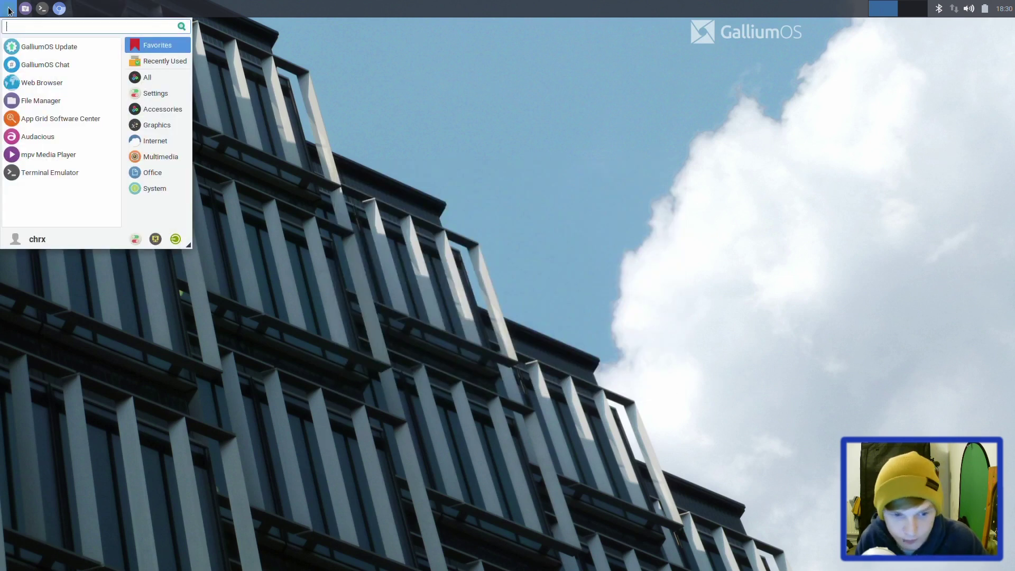
Step: Log out of the current session and sign in as the new user with its password
{"action": "left_click", "coordinate": [175, 239]}
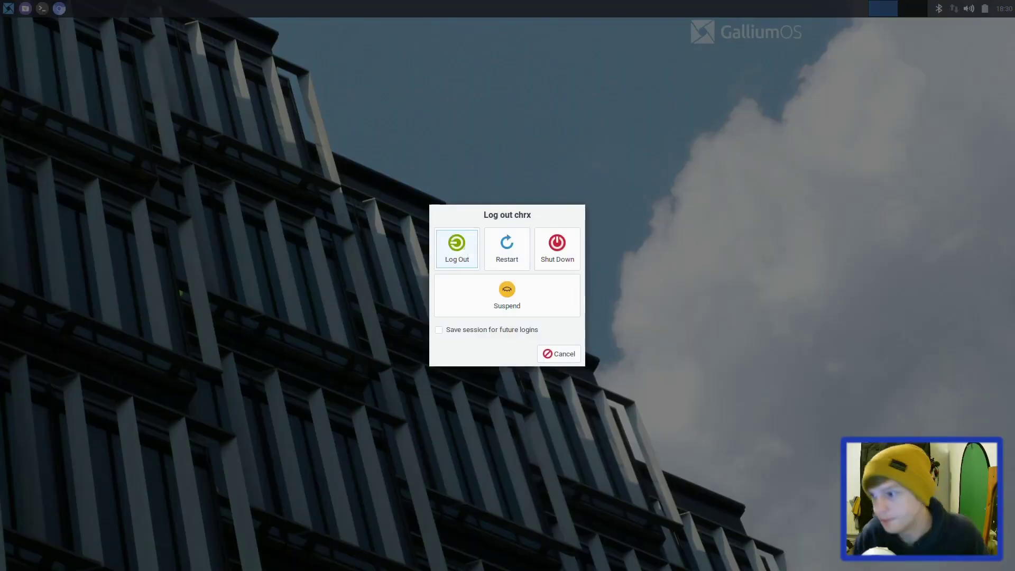
{"action": "left_click", "coordinate": [463, 240]}
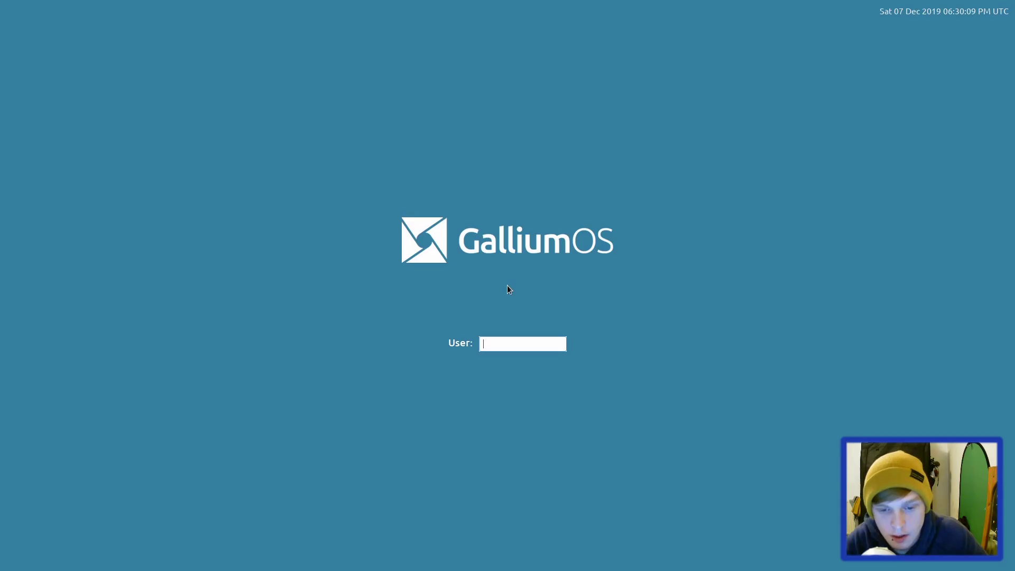
{"action": "type", "text": "tyler"}
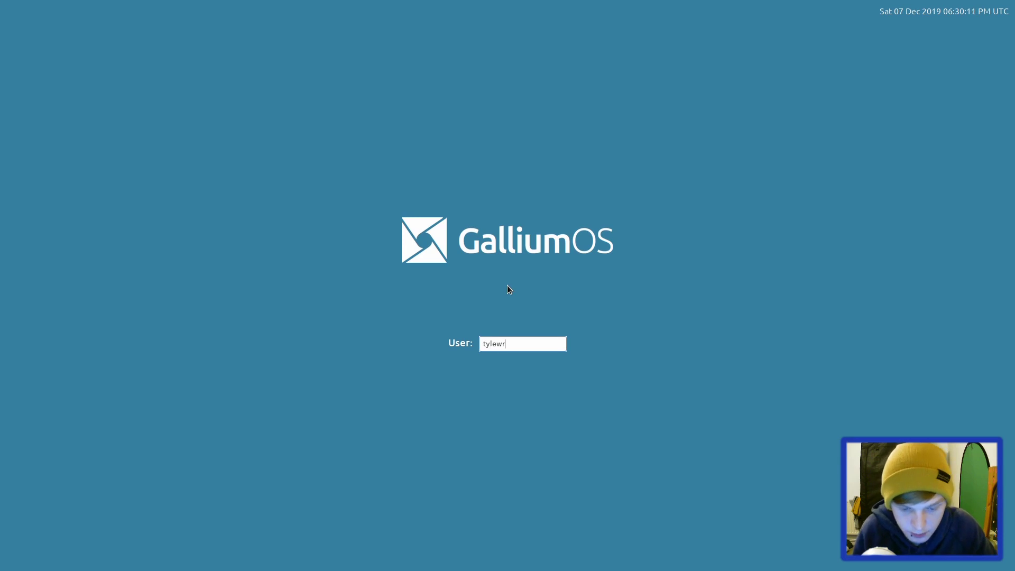
{"action": "key", "text": "Return"}
{"action": "type", "text": "*******"}
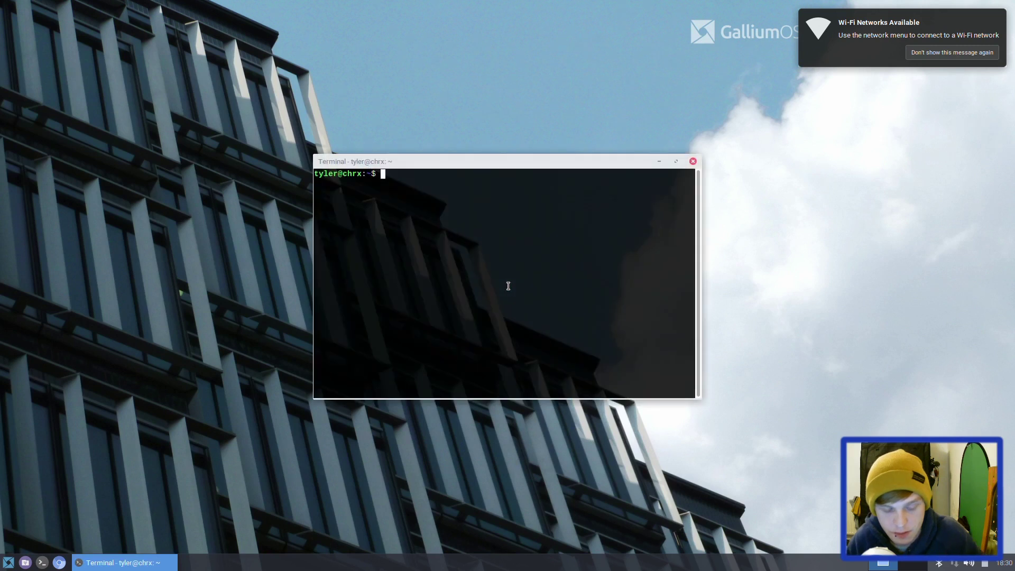
Step: Attempt su in the terminal, which fails authentication, then exit and open the applications menu
{"action": "type", "text": "su"}
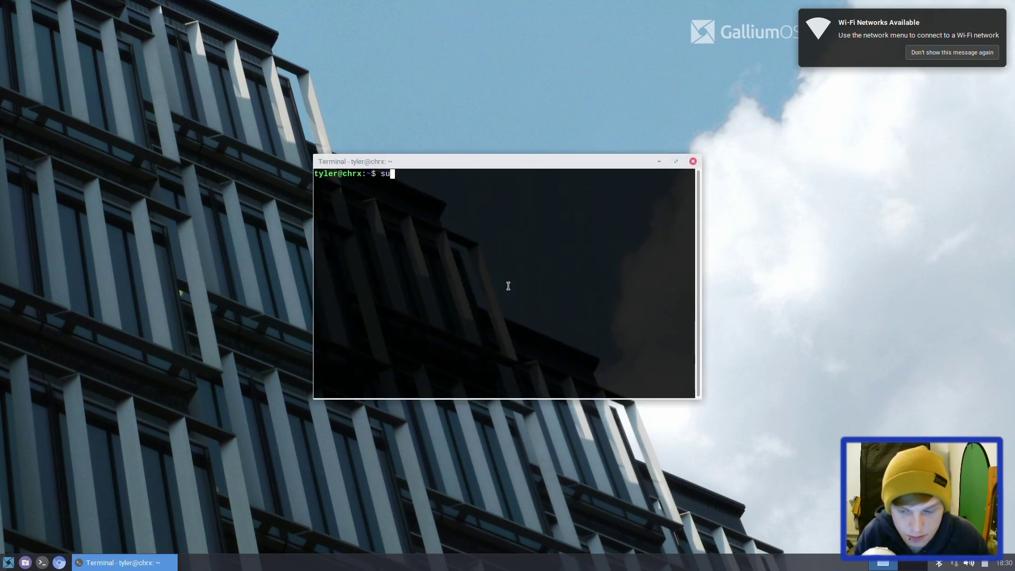
{"action": "key", "text": "Return"}
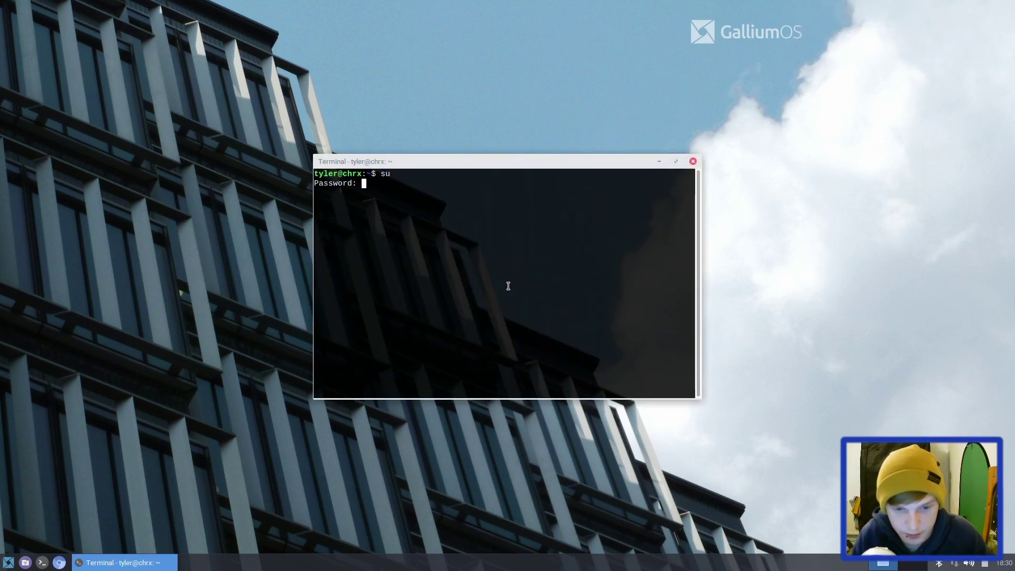
{"action": "key", "text": "Return"}
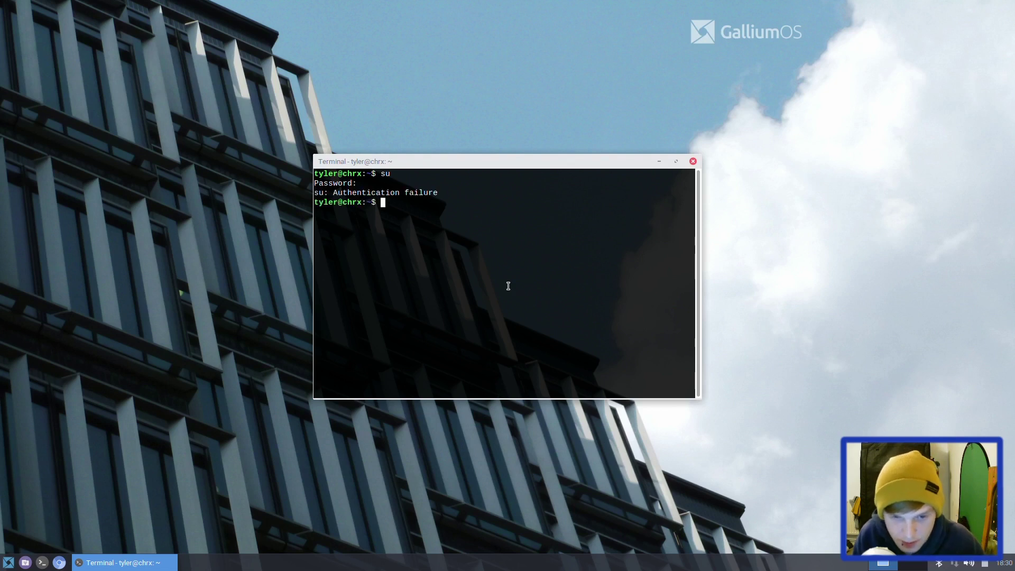
{"action": "type", "text": "exit"}
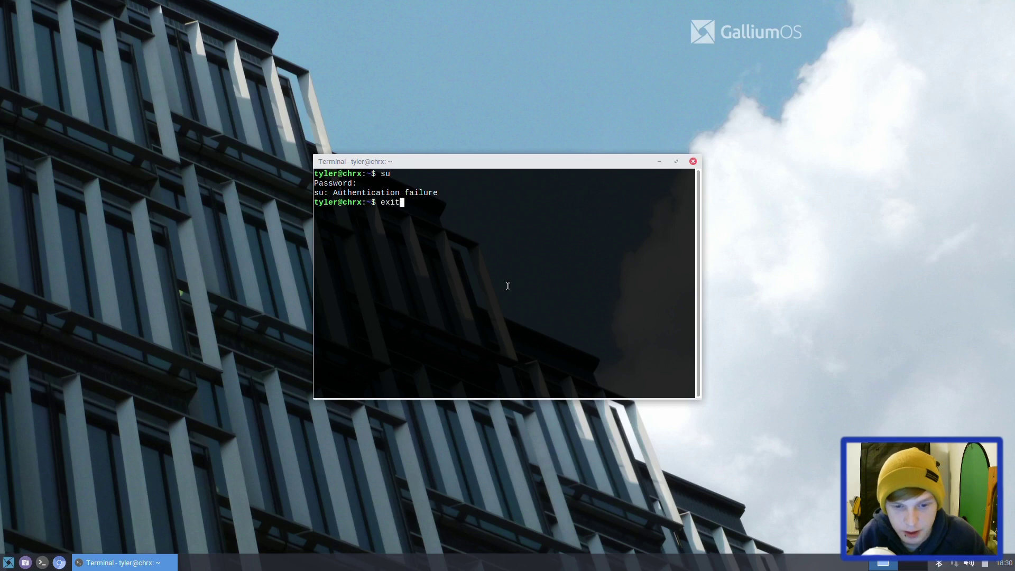
{"action": "key", "text": "Return"}
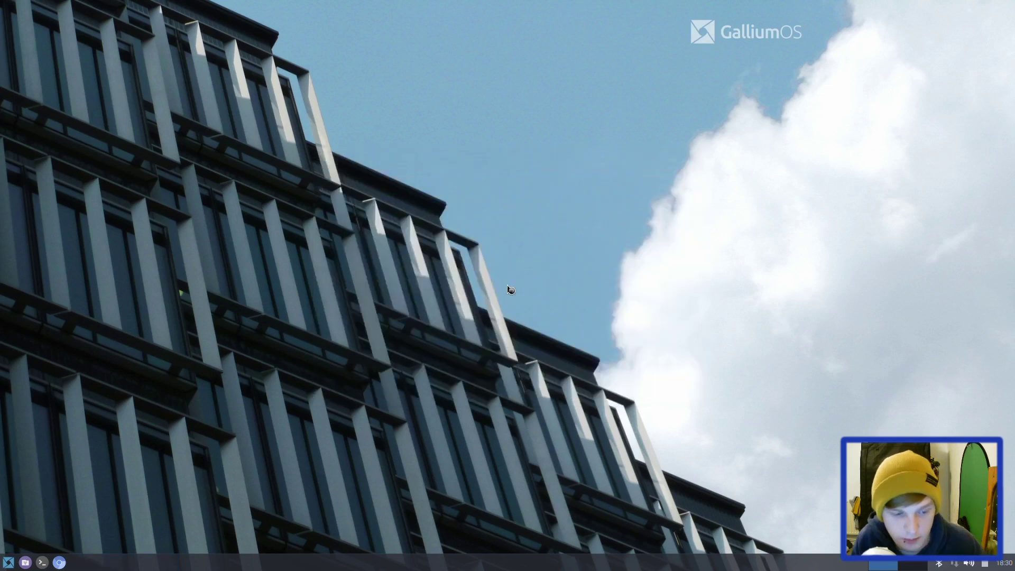
{"action": "key", "text": "super"}
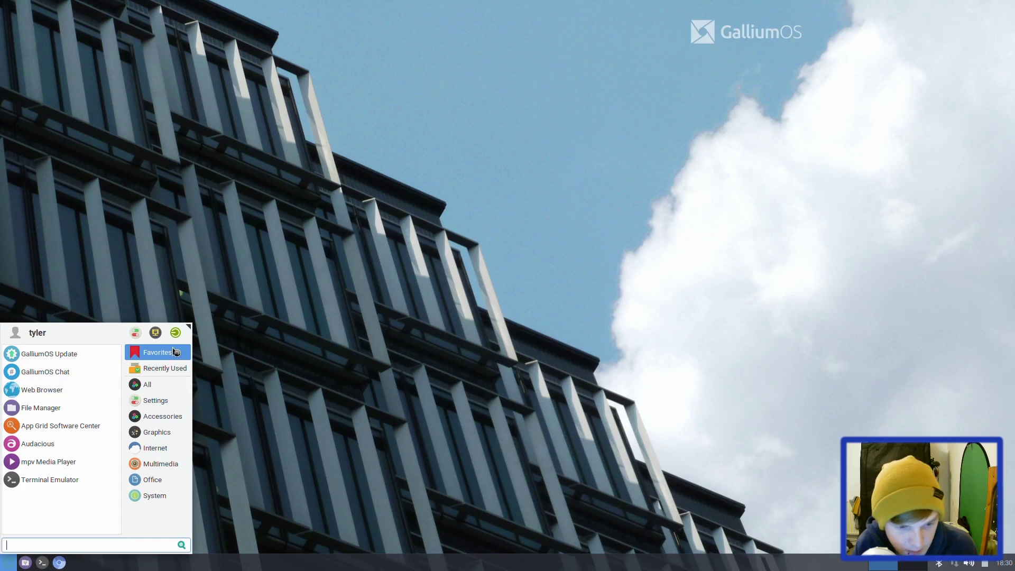
Step: Log out of the new user's session and sign back in as the original account
{"action": "left_click", "coordinate": [176, 333]}
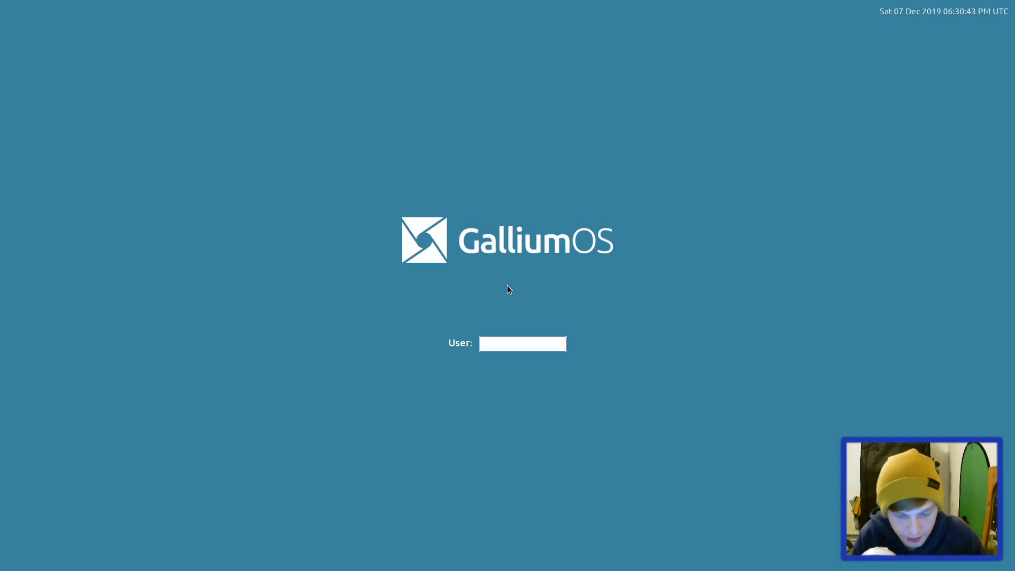
{"action": "type", "text": "user"}
{"action": "key", "text": "Return"}
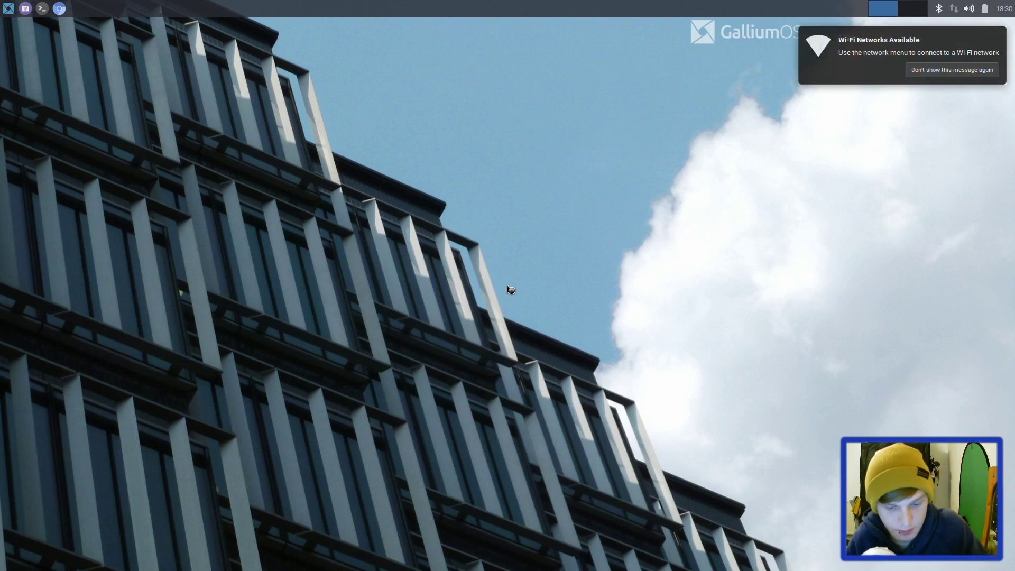
Step: In a new terminal, run 'sudo usermod -a -G sudo' on the new username, entering the admin password
{"action": "key", "text": "ctrl+alt+t"}
{"action": "type", "text": "sud"}
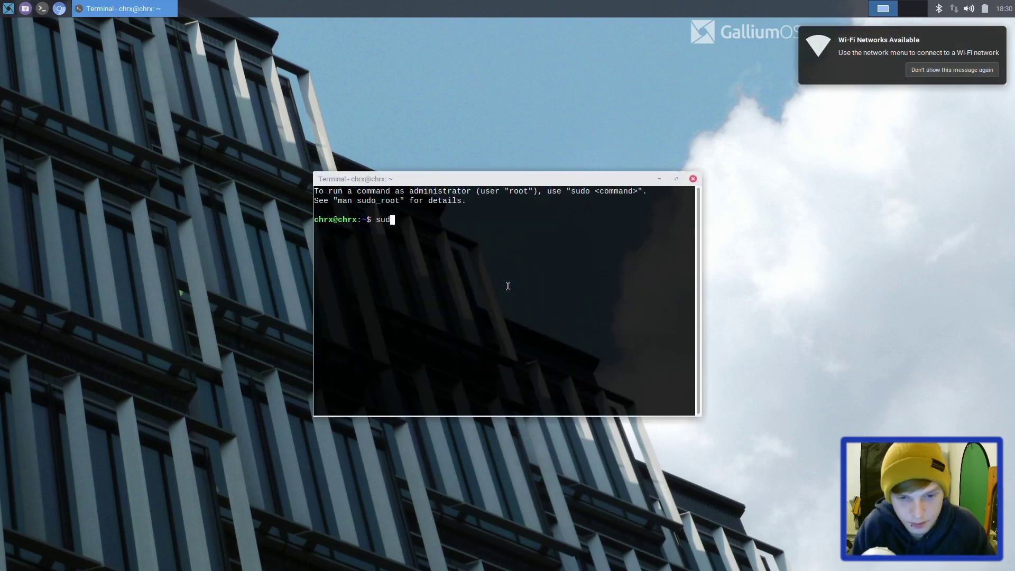
{"action": "type", "text": "o usermod"}
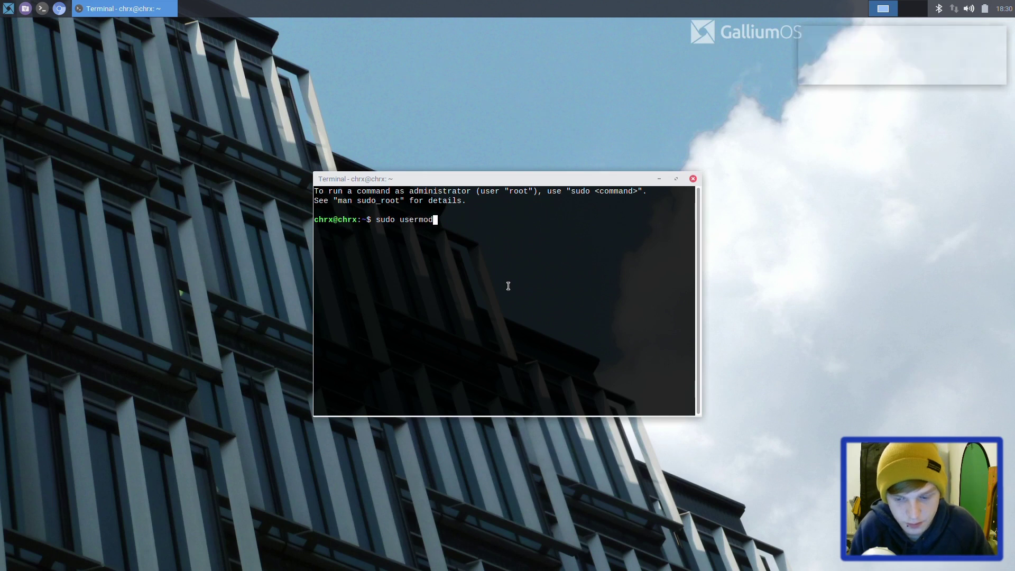
{"action": "type", "text": " -a -G sudo tyler"}
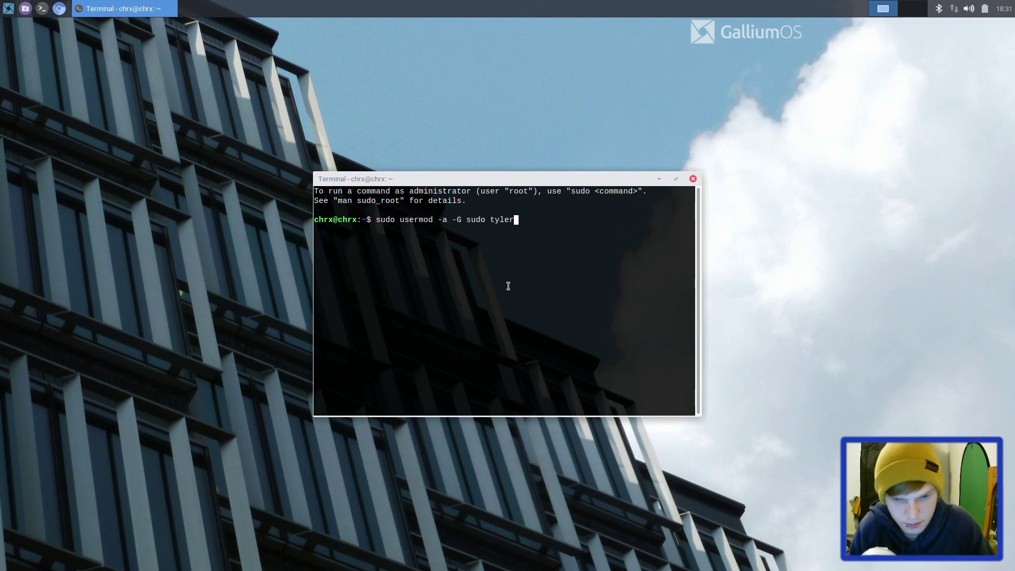
{"action": "key", "text": "Return"}
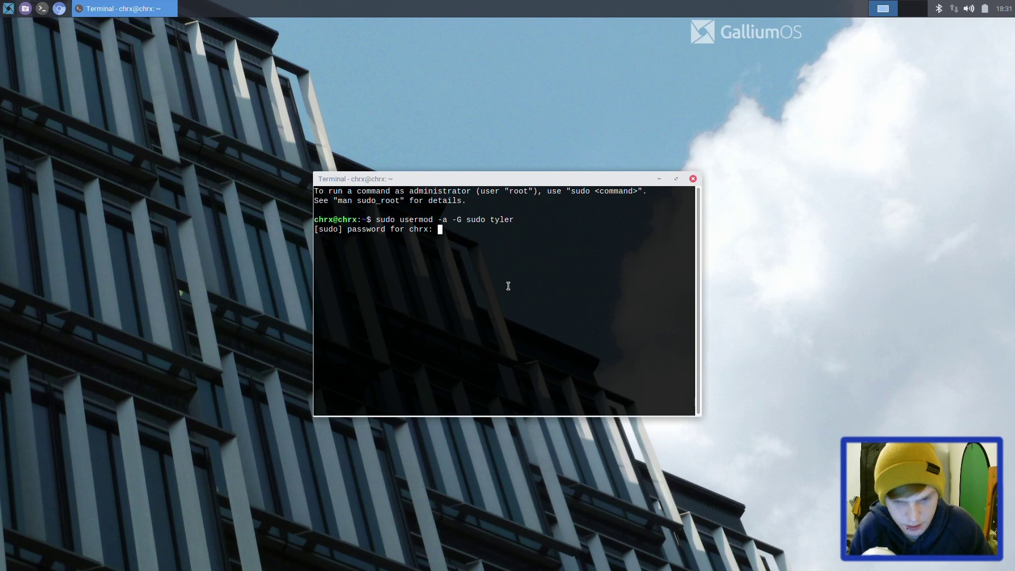
{"action": "key", "text": "Return"}
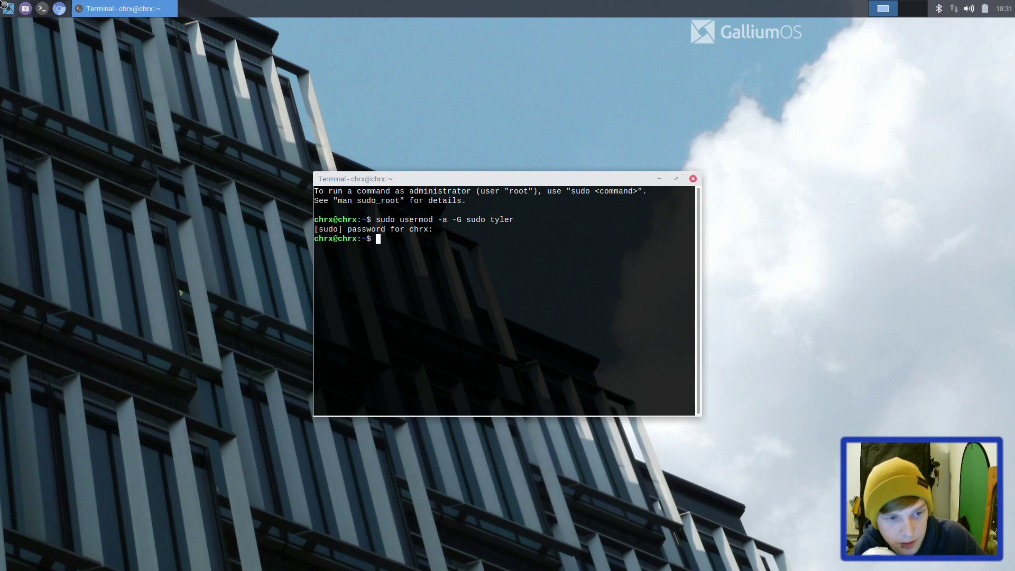
Step: Log out of the default account and sign in as the new user with its password
{"action": "left_click", "coordinate": [9, 8]}
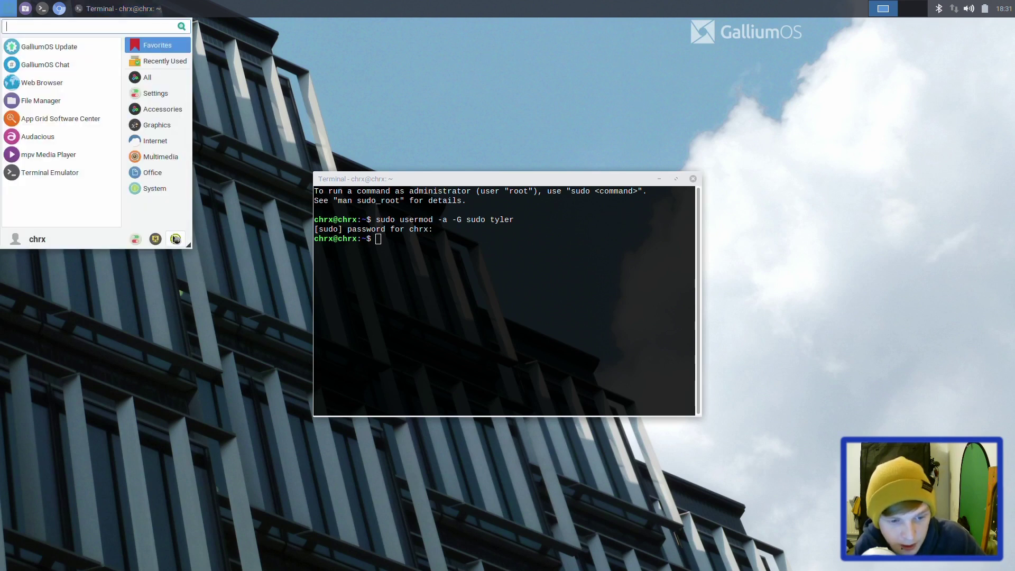
{"action": "left_click", "coordinate": [175, 240]}
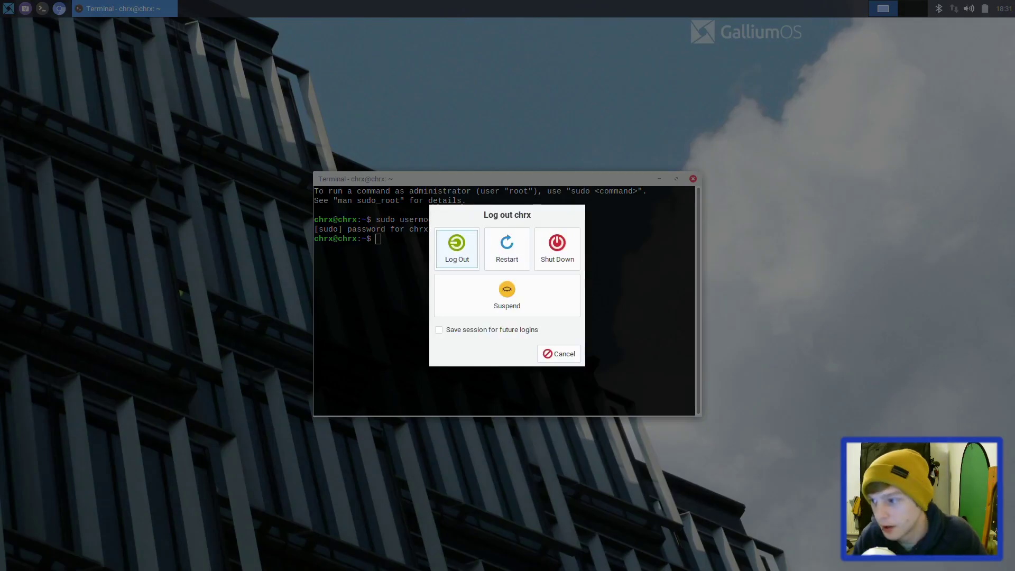
{"action": "left_click", "coordinate": [460, 254]}
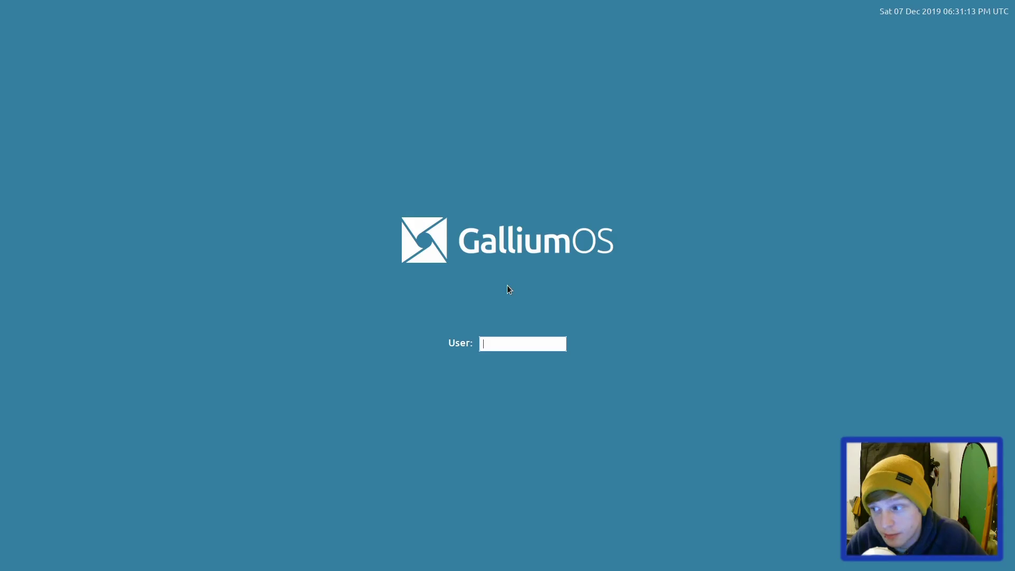
{"action": "type", "text": "tyler"}
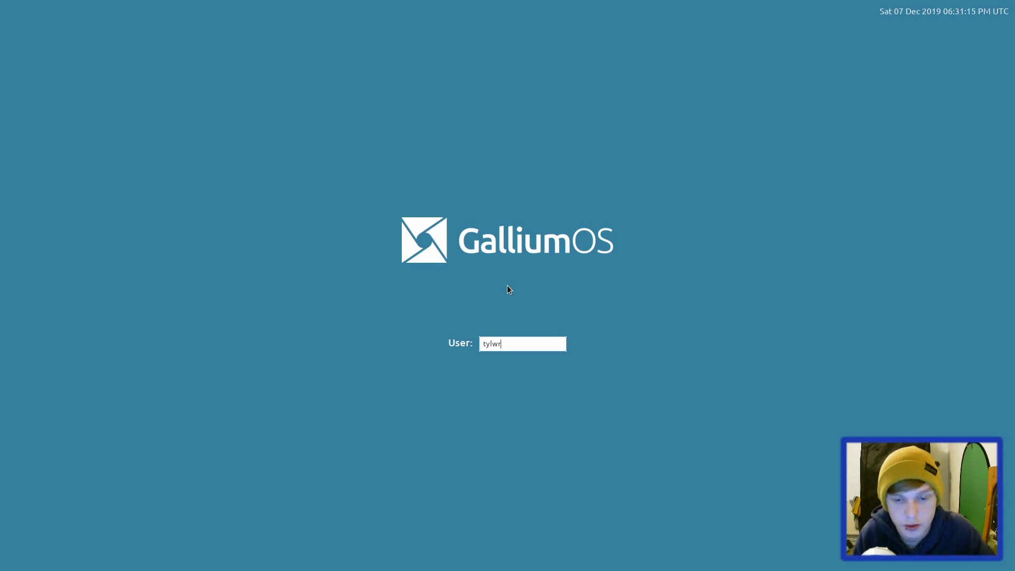
{"action": "key", "text": "Return"}
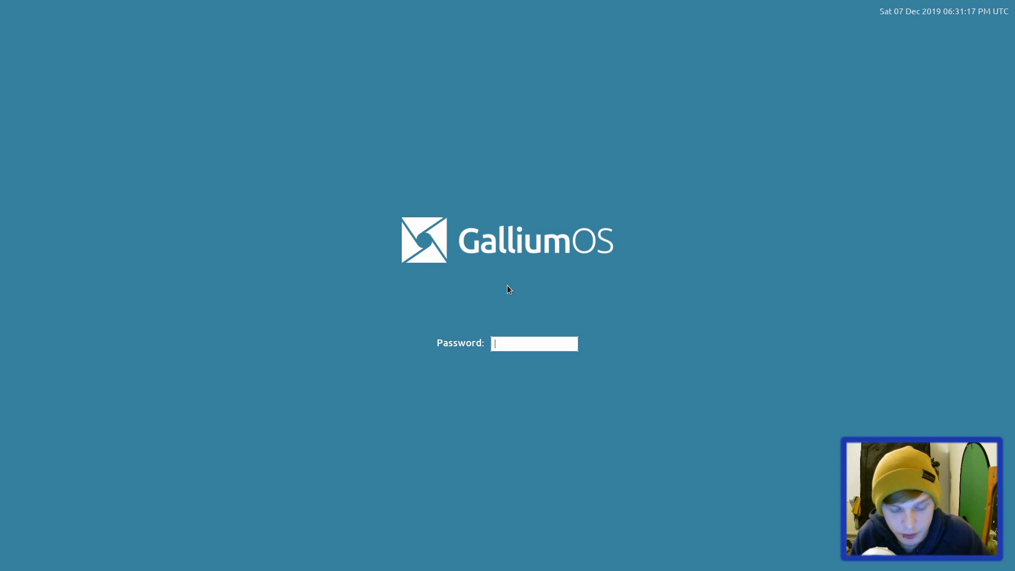
{"action": "type", "text": "••••••••"}
{"action": "key", "text": "Return"}
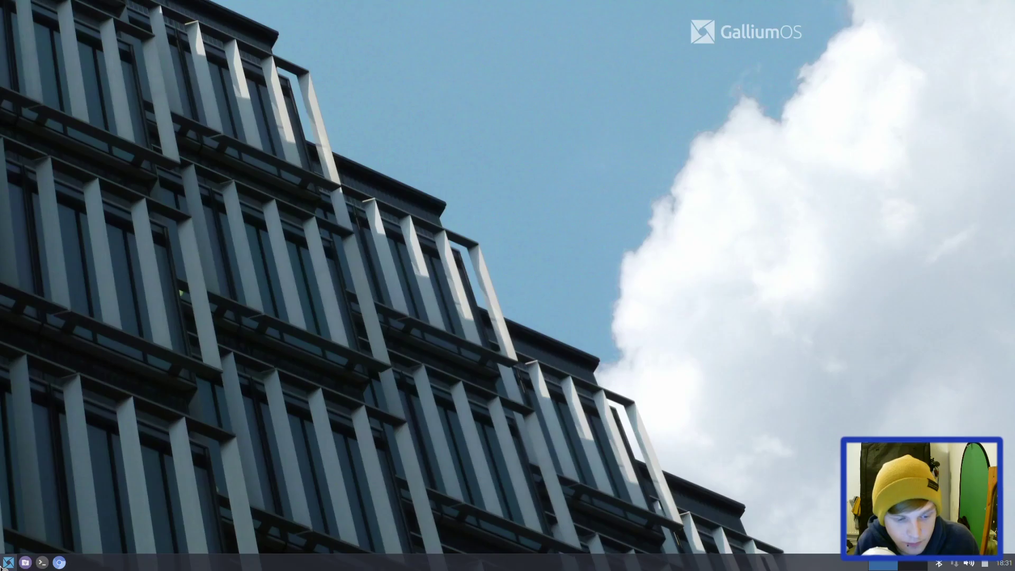
Step: Open Users Settings via a 'user' search and delete the original account along with its files
{"action": "left_click", "coordinate": [2, 567]}
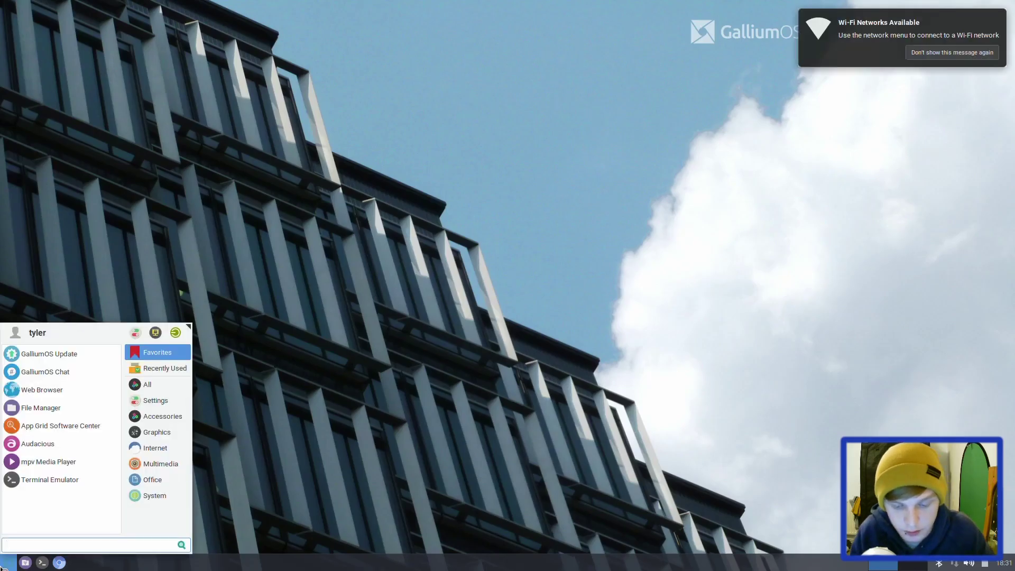
{"action": "type", "text": "user"}
{"action": "key", "text": "Return"}
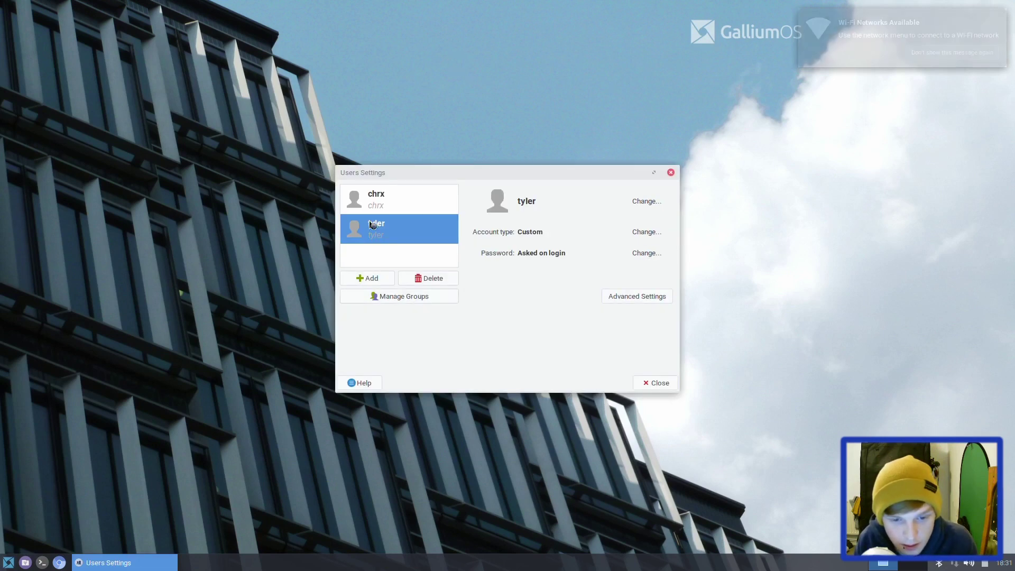
{"action": "left_click", "coordinate": [389, 204]}
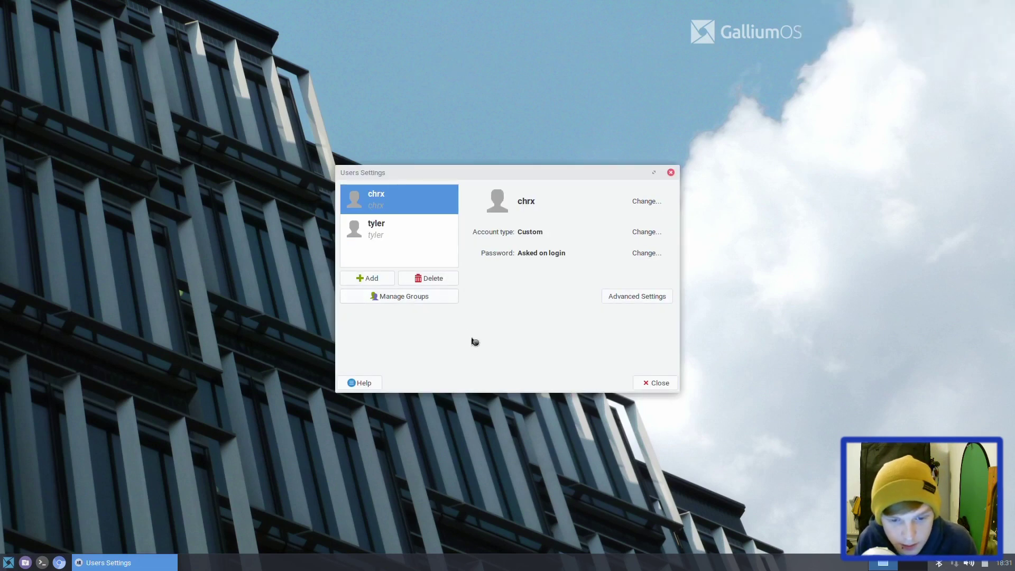
{"action": "left_click", "coordinate": [436, 280]}
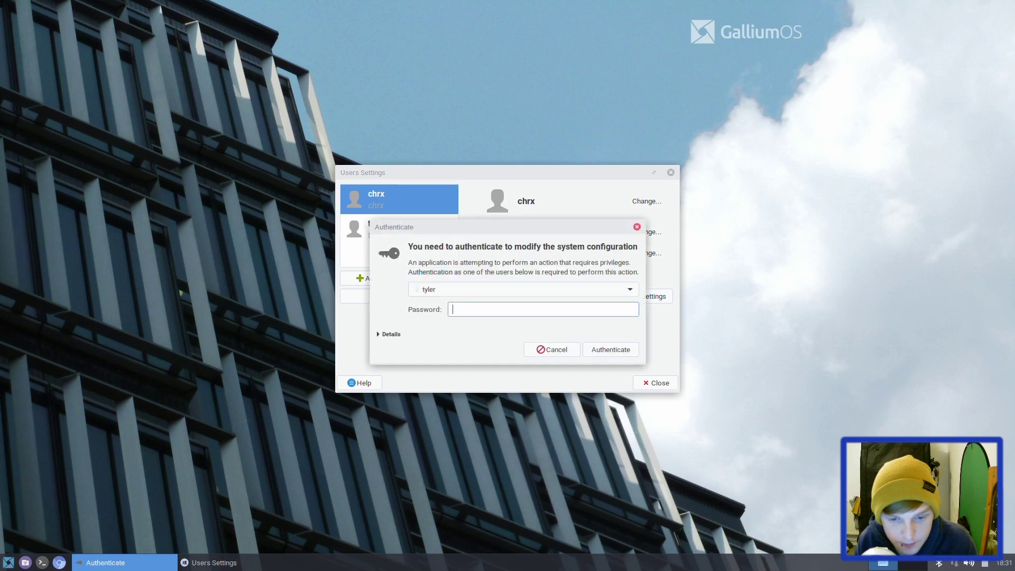
{"action": "type", "text": "••••••••"}
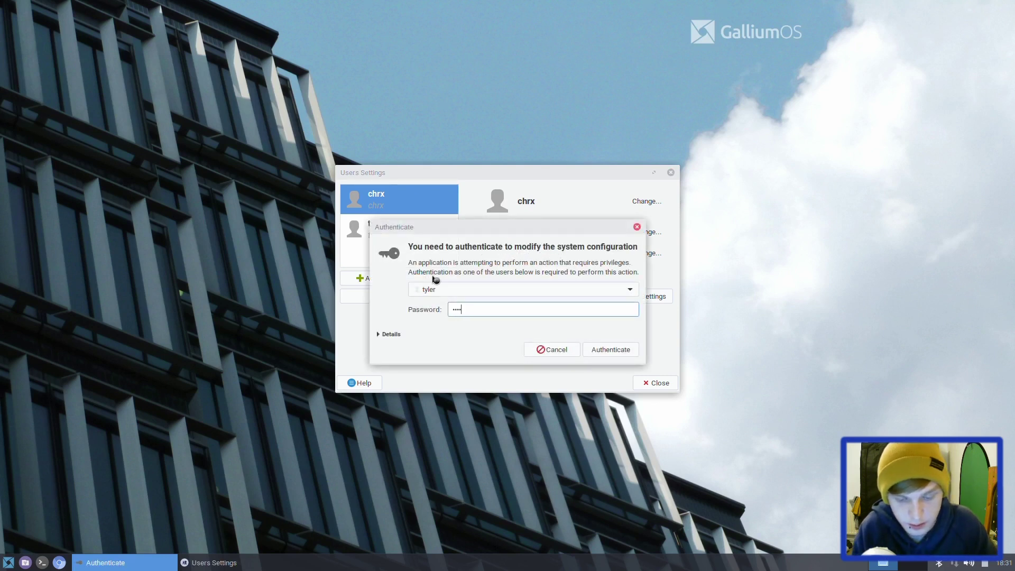
{"action": "key", "text": "Return"}
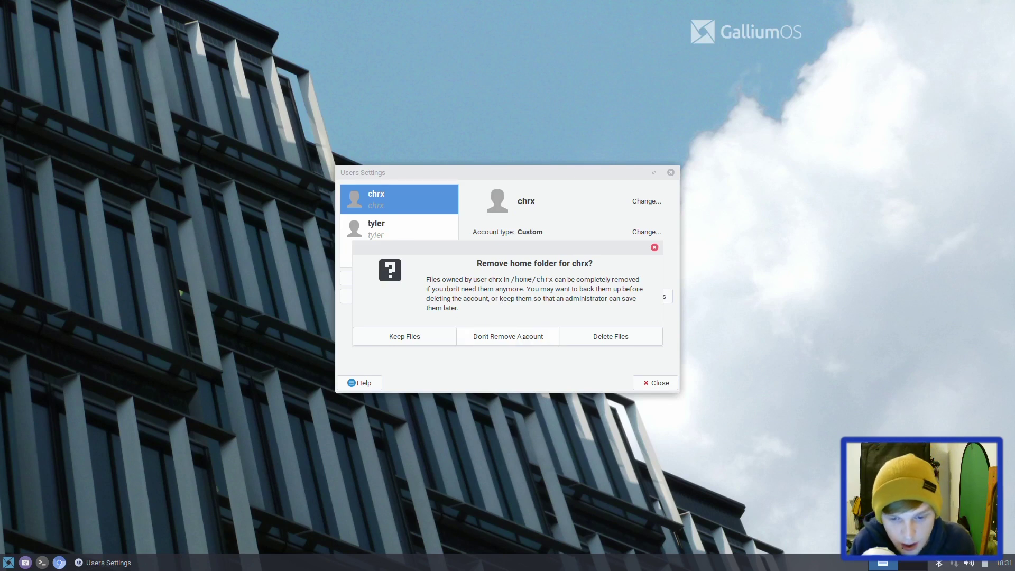
{"action": "left_click", "coordinate": [591, 343]}
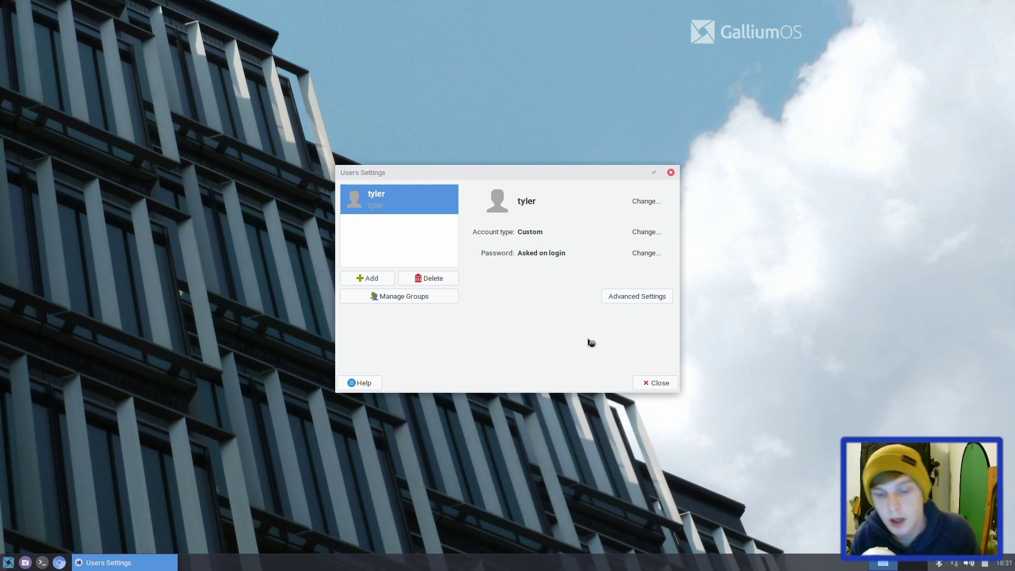
Step: Close Users Settings and adjust the volume and screen brightness
{"action": "left_click", "coordinate": [659, 383]}
{"action": "key", "text": "XF86AudioRaiseVolume"}
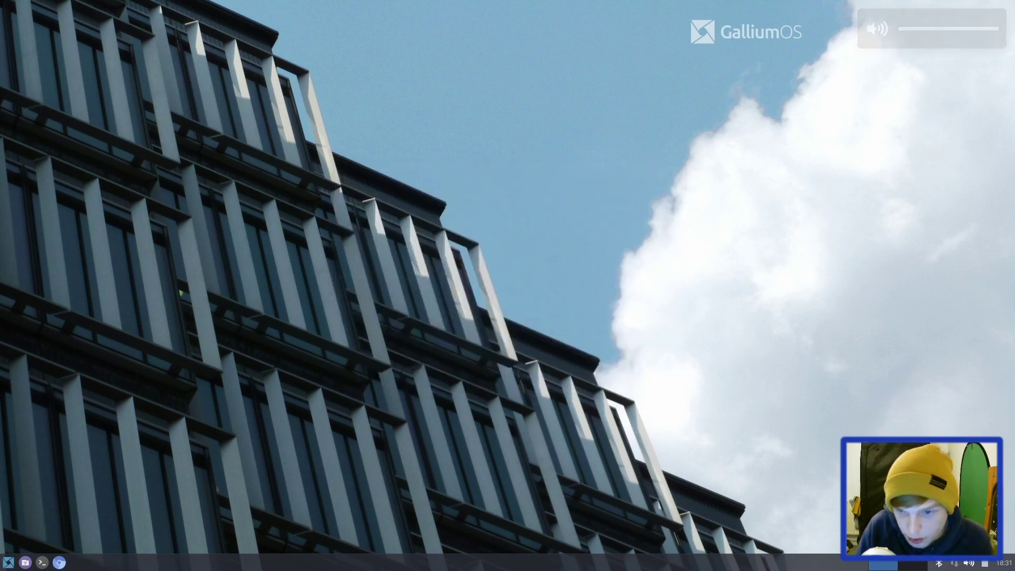
{"action": "key", "text": "XF86AudioLowerVolume"}
{"action": "key", "text": "XF86MonBrightnessUp"}
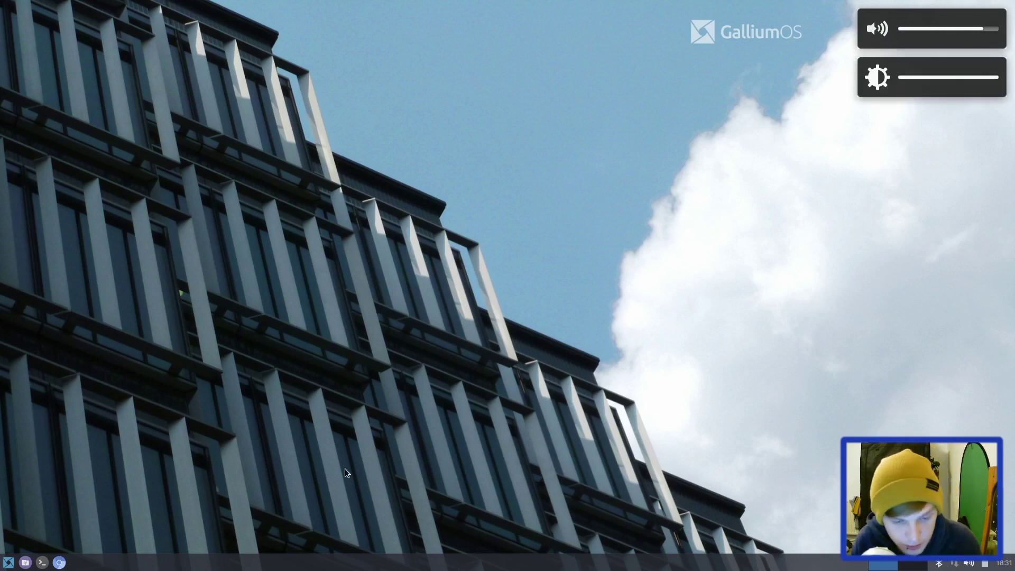
Step: In Panel Preferences, unlock the panel, drag it to the top of the screen, and lock it again
{"action": "right_click", "coordinate": [407, 557]}
{"action": "mouse_move", "coordinate": [426, 555]}
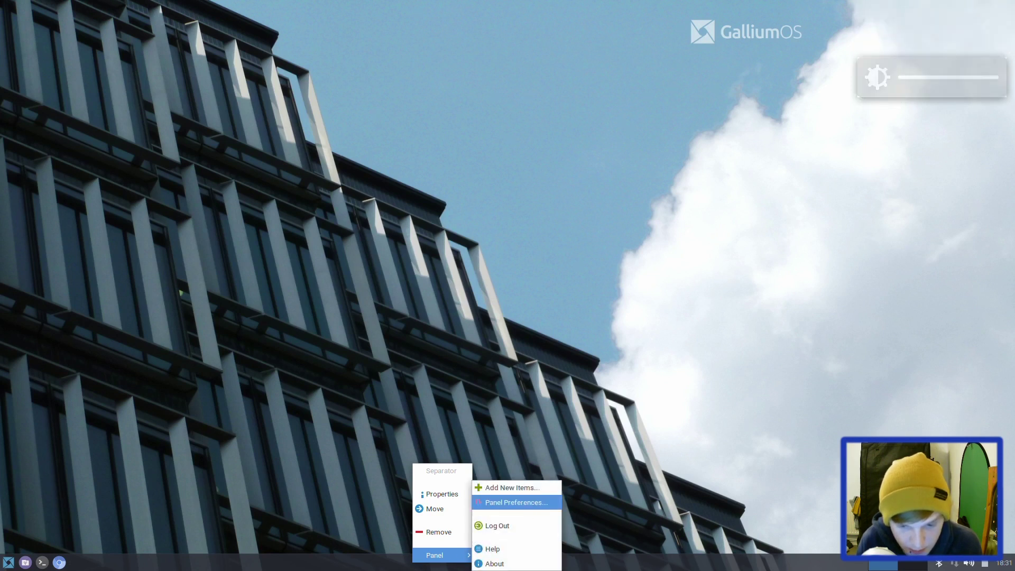
{"action": "left_click", "coordinate": [528, 506]}
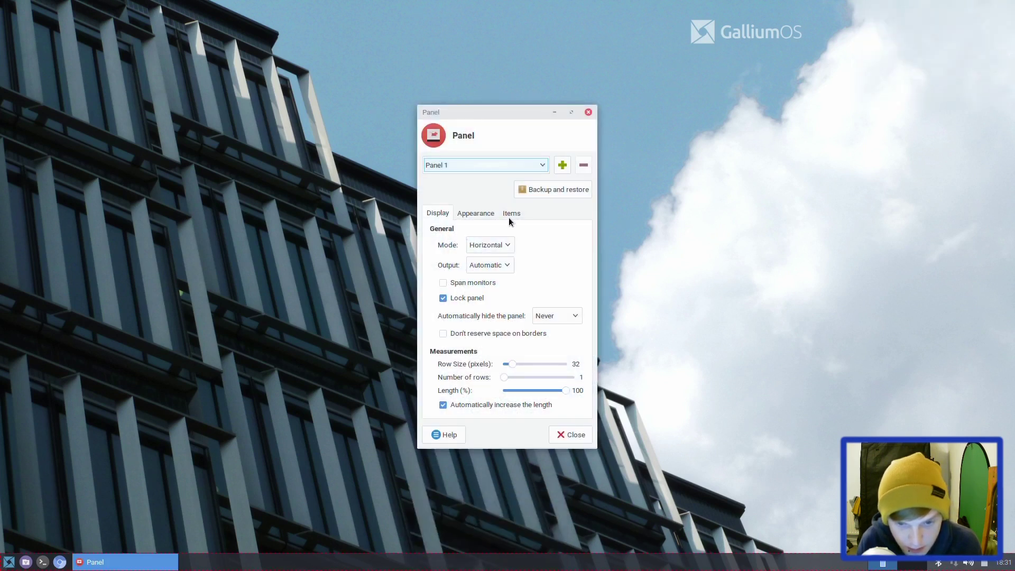
{"action": "left_click", "coordinate": [511, 221]}
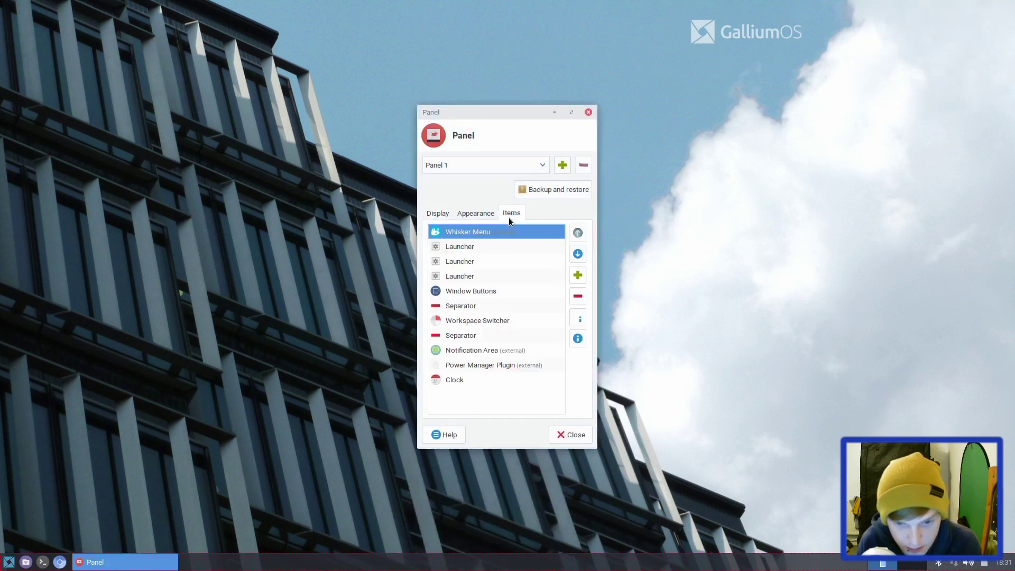
{"action": "left_click", "coordinate": [435, 212]}
{"action": "left_click", "coordinate": [467, 298]}
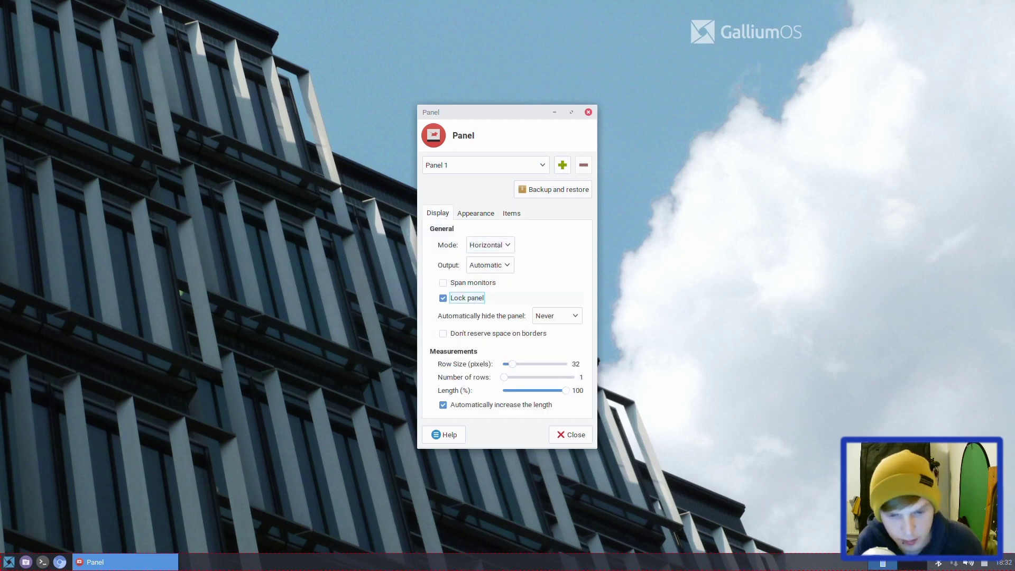
{"action": "left_click_drag", "start_coordinate": [2, 565], "coordinate": [8, 8]}
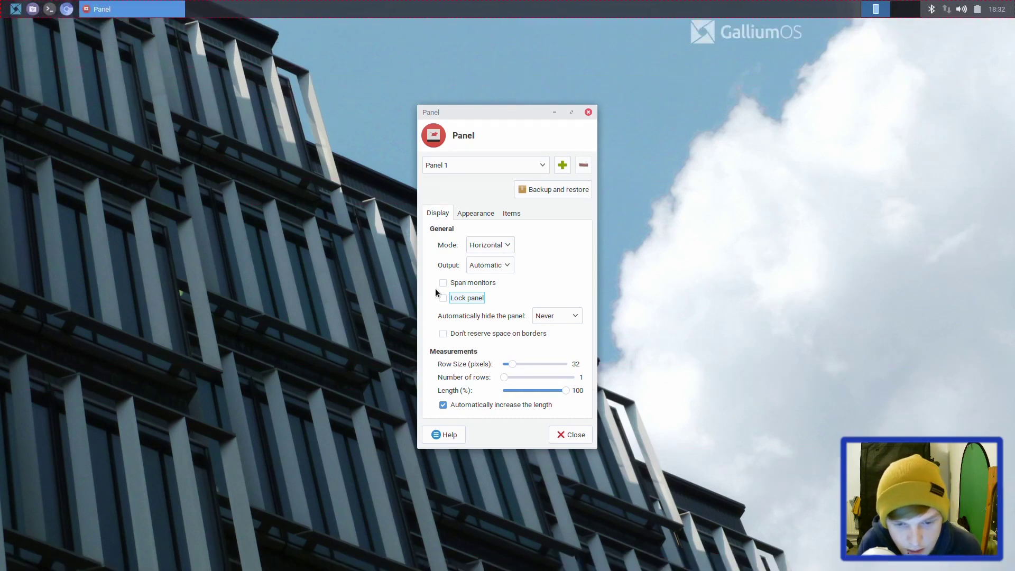
{"action": "left_click", "coordinate": [446, 300]}
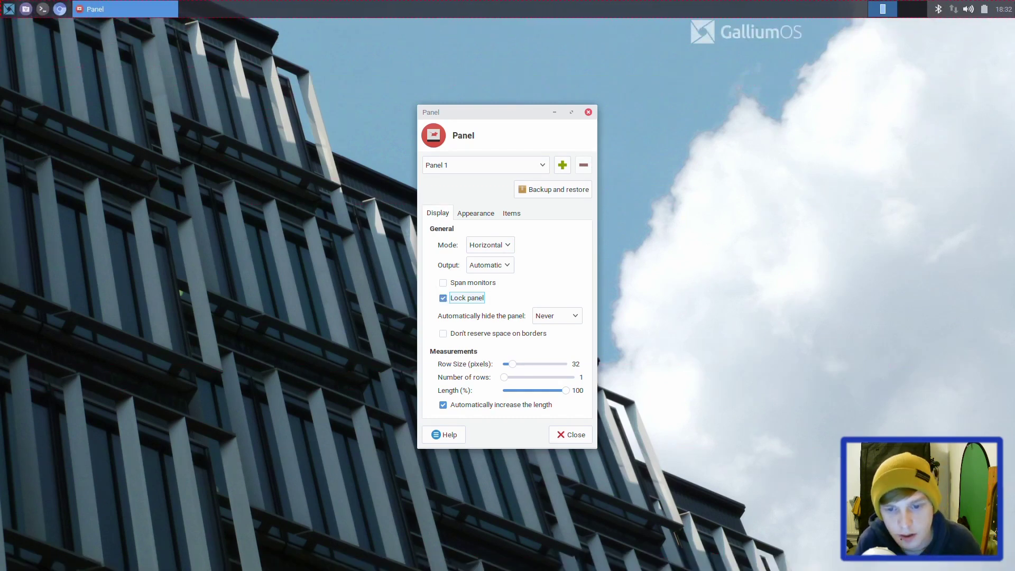
Step: In a new terminal, check for htop and attempt sudo apt install htop, which fails offline
{"action": "left_click", "coordinate": [587, 113]}
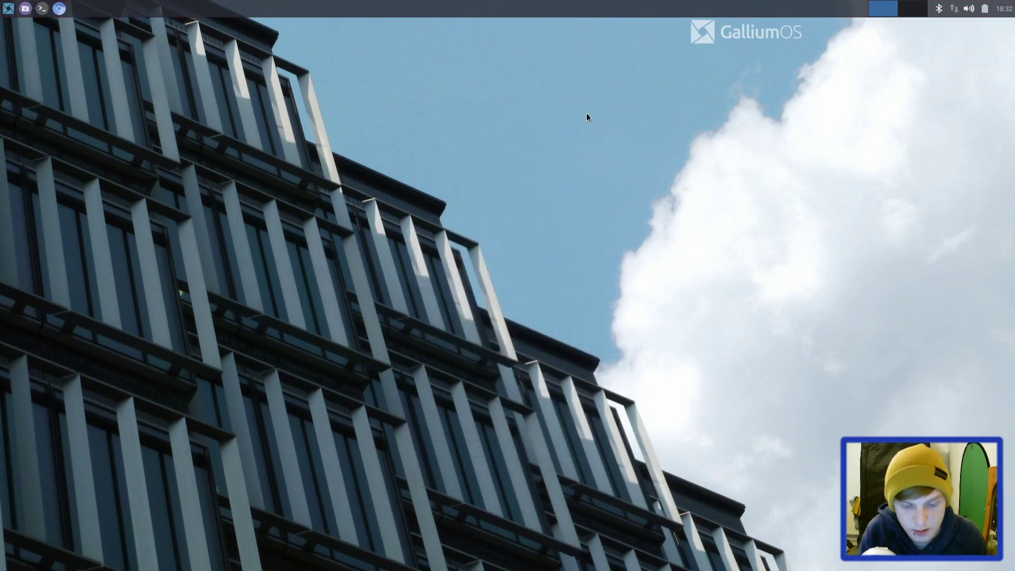
{"action": "key", "text": "ctrl+alt+t"}
{"action": "type", "text": "htop"}
{"action": "key", "text": "Return"}
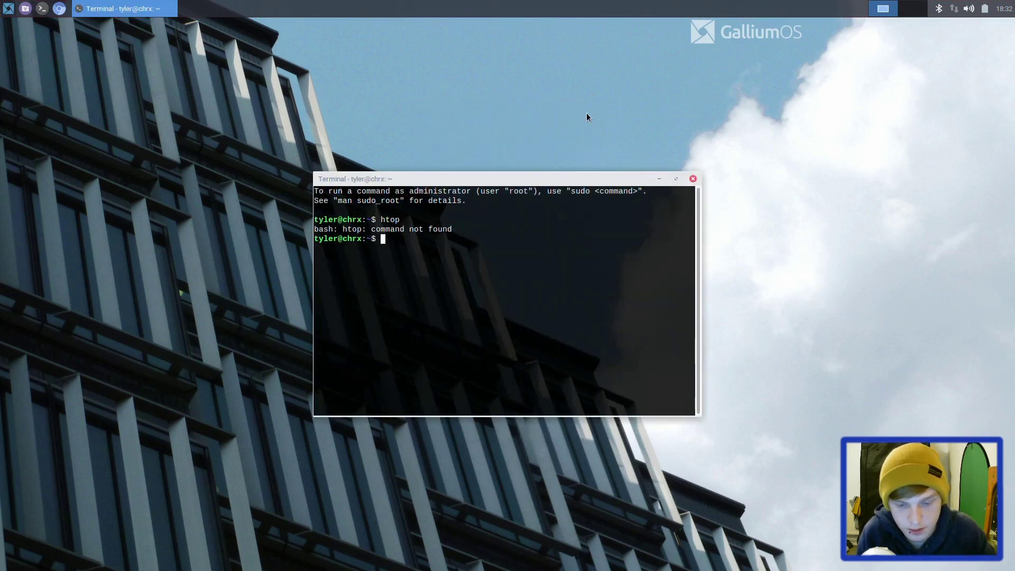
{"action": "type", "text": "sudo a"}
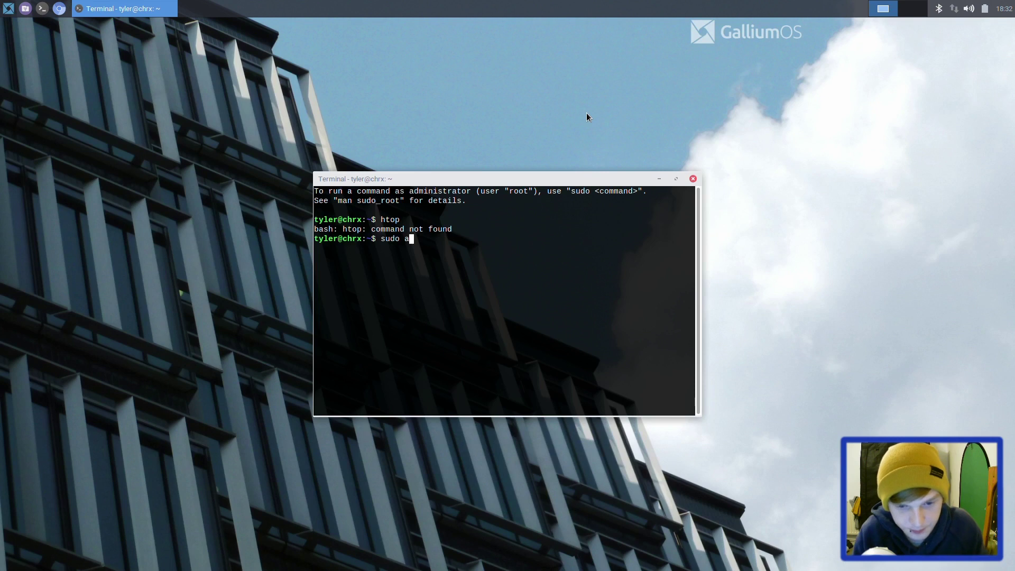
{"action": "type", "text": "pt install htop"}
{"action": "key", "text": "Return"}
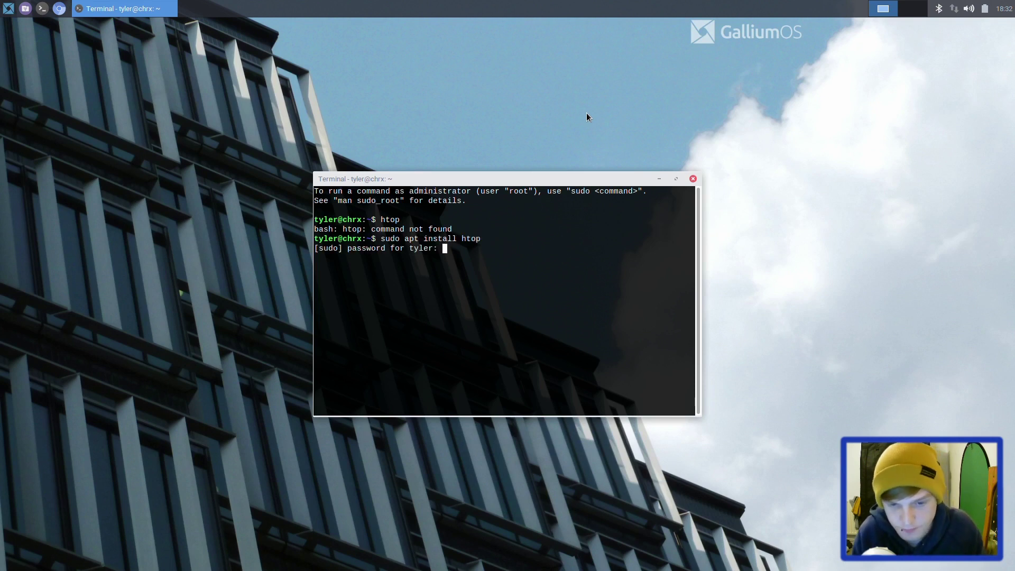
{"action": "key", "text": "Return"}
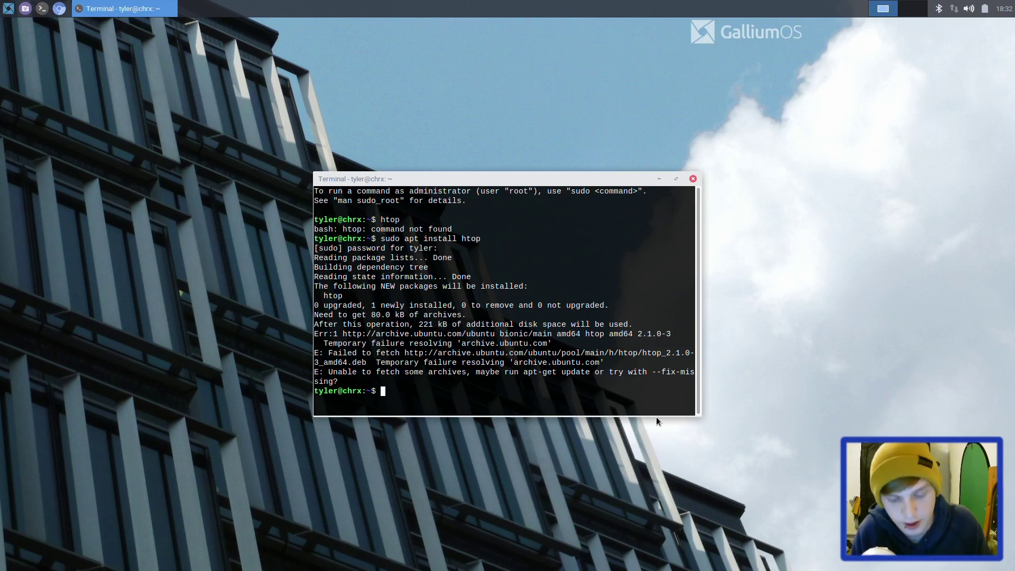
Step: Run sudo apt update -y, then choose the SKY760D0_EXT Wi-Fi network from the tray
{"action": "type", "text": "sudo apt update "}
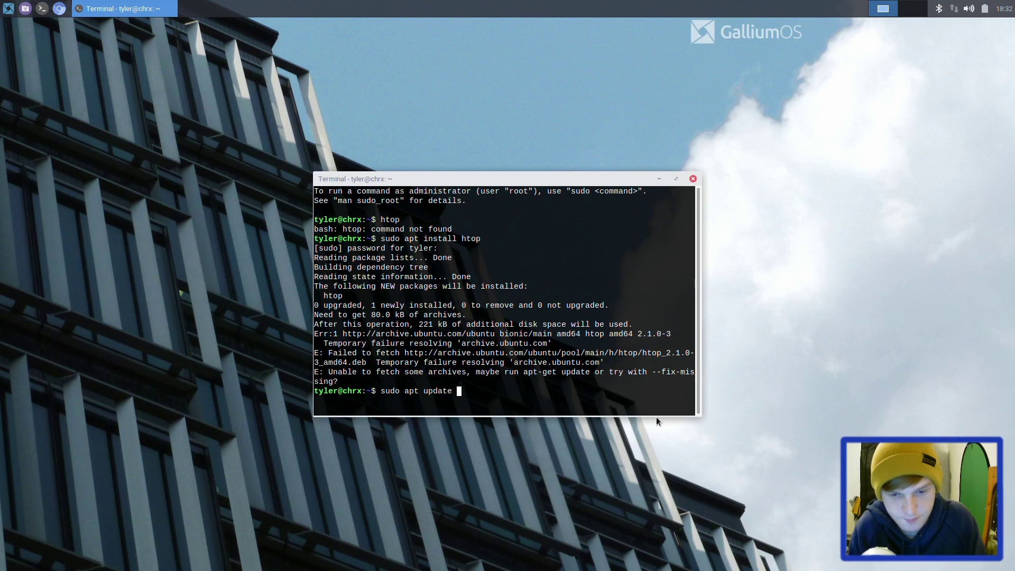
{"action": "type", "text": "-y"}
{"action": "key", "text": "Return"}
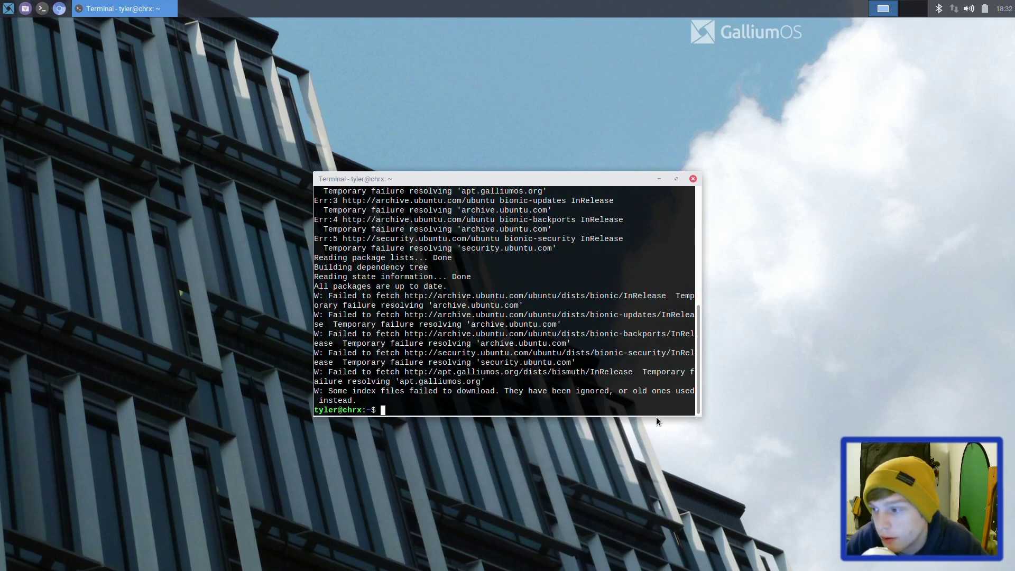
{"action": "left_click", "coordinate": [952, 7]}
{"action": "left_click", "coordinate": [908, 71]}
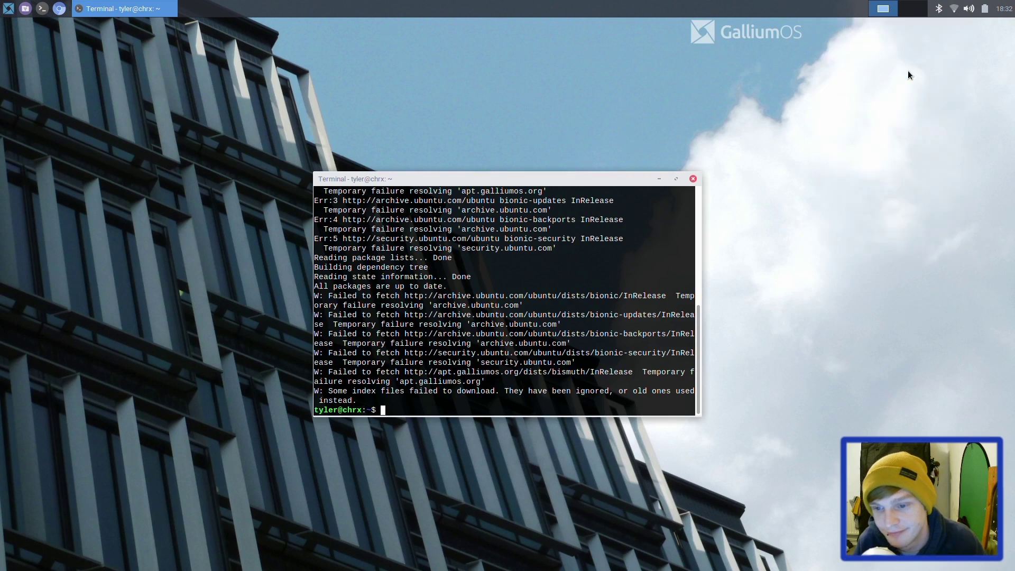
Step: Enter the Wi-Fi password to join SKY760D0_EXT, then install htop with sudo apt install htop
{"action": "type", "text": "•••"}
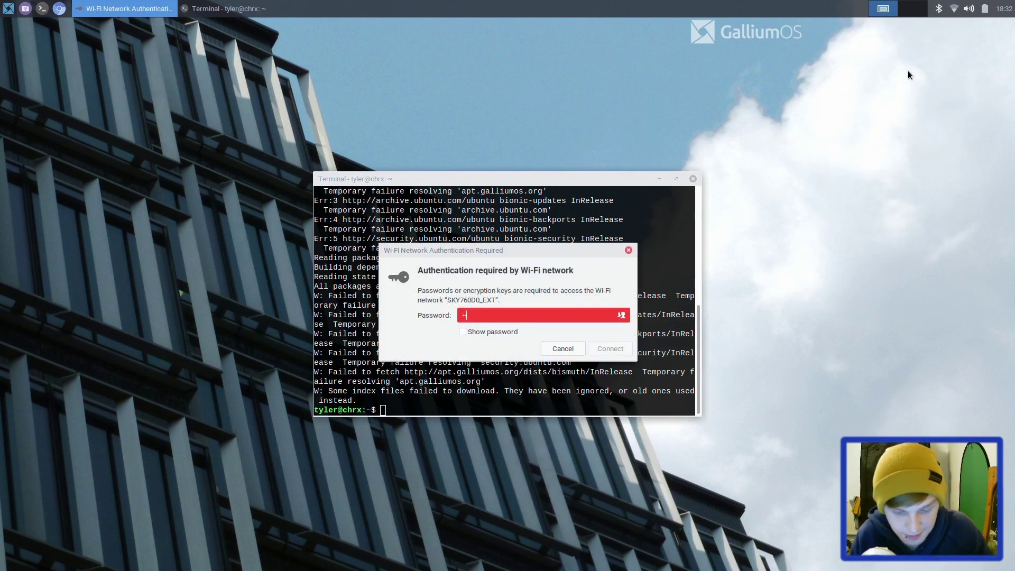
{"action": "type", "text": "•••••••"}
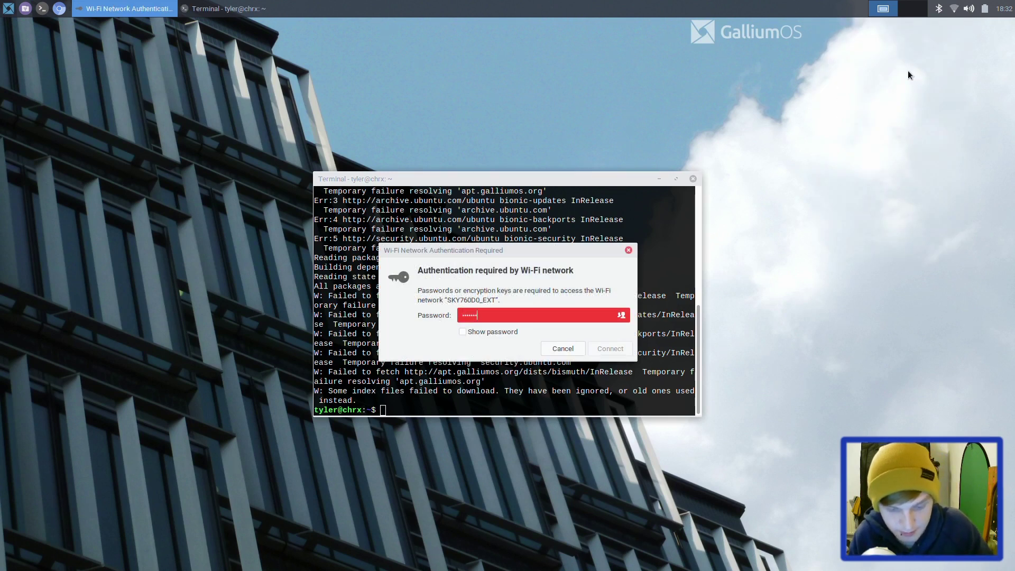
{"action": "key", "text": "Return"}
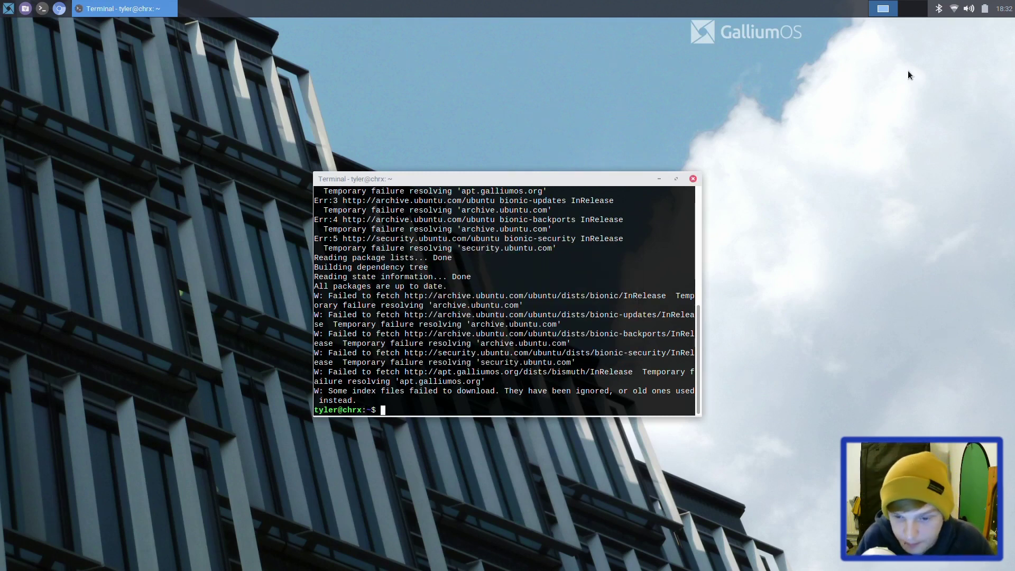
{"action": "type", "text": "sudo apt install htop"}
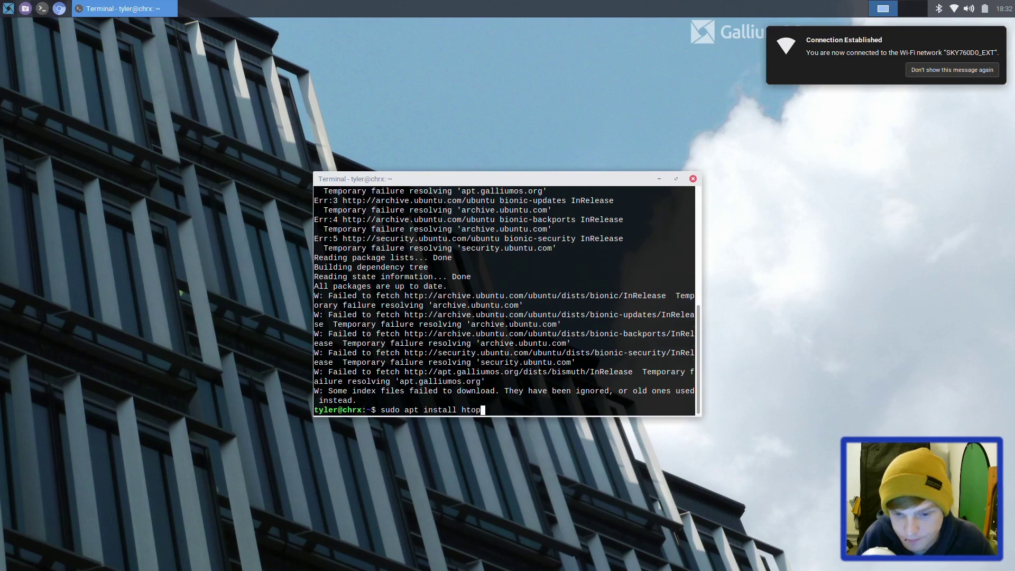
{"action": "key", "text": "Return"}
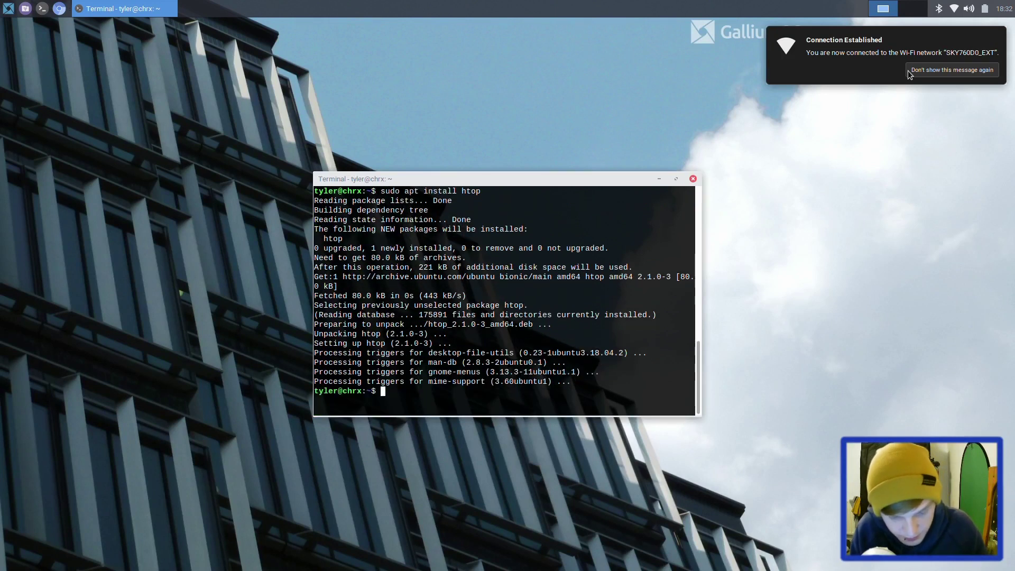
Step: Refresh the package lists with sudo apt update, which reports all packages up to date
{"action": "type", "text": "sudo apt"}
{"action": "key", "text": "BackSpace"}
{"action": "key", "text": "BackSpace"}
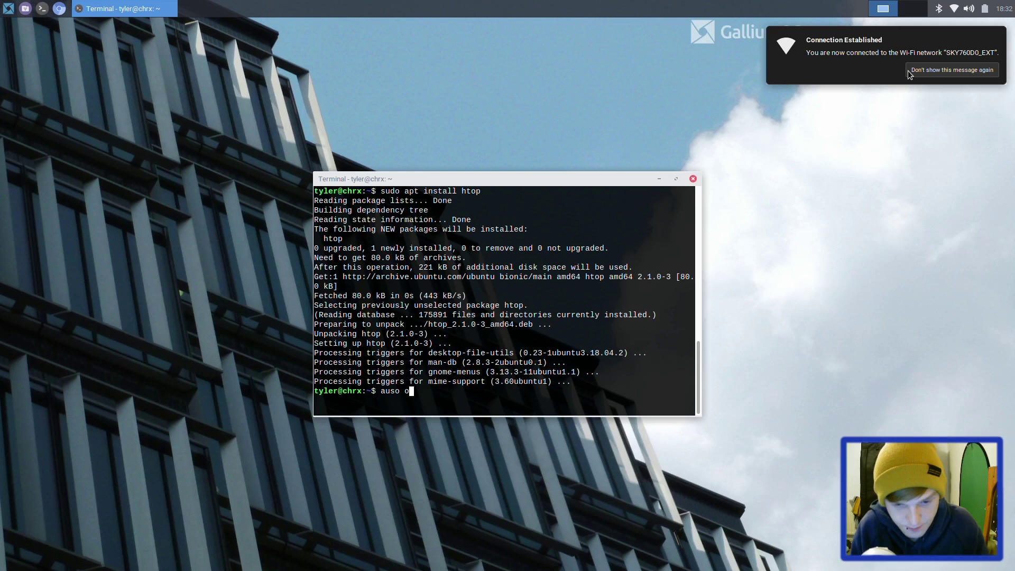
{"action": "key", "text": "BackSpace"}
{"action": "key", "text": "BackSpace"}
{"action": "key", "text": "BackSpace"}
{"action": "key", "text": "BackSpace"}
{"action": "key", "text": "BackSpace"}
{"action": "key", "text": "BackSpace"}
{"action": "type", "text": "a"}
{"action": "key", "text": "BackSpace"}
{"action": "type", "text": "sudo apt "}
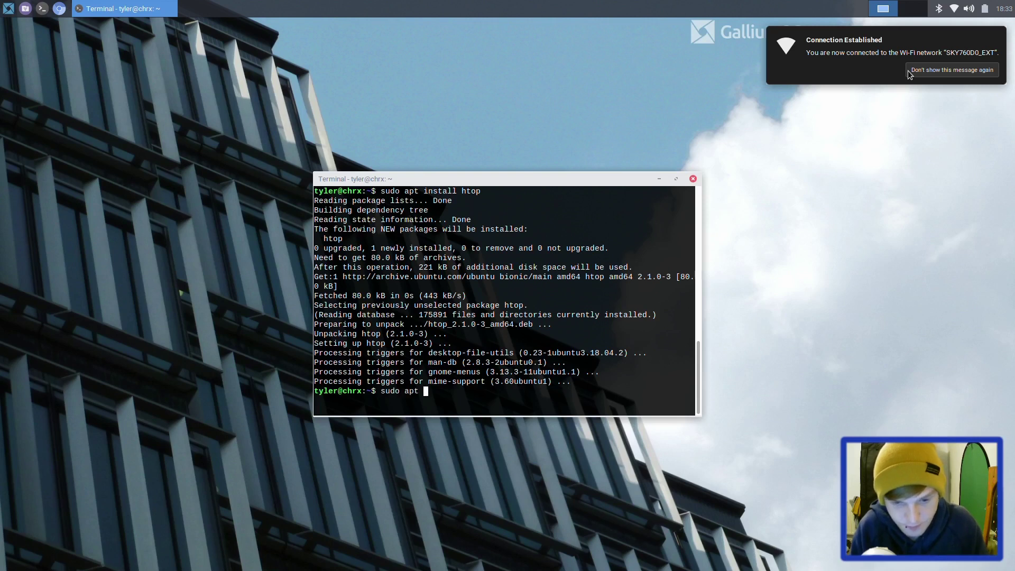
{"action": "type", "text": "update"}
{"action": "key", "text": "Return"}
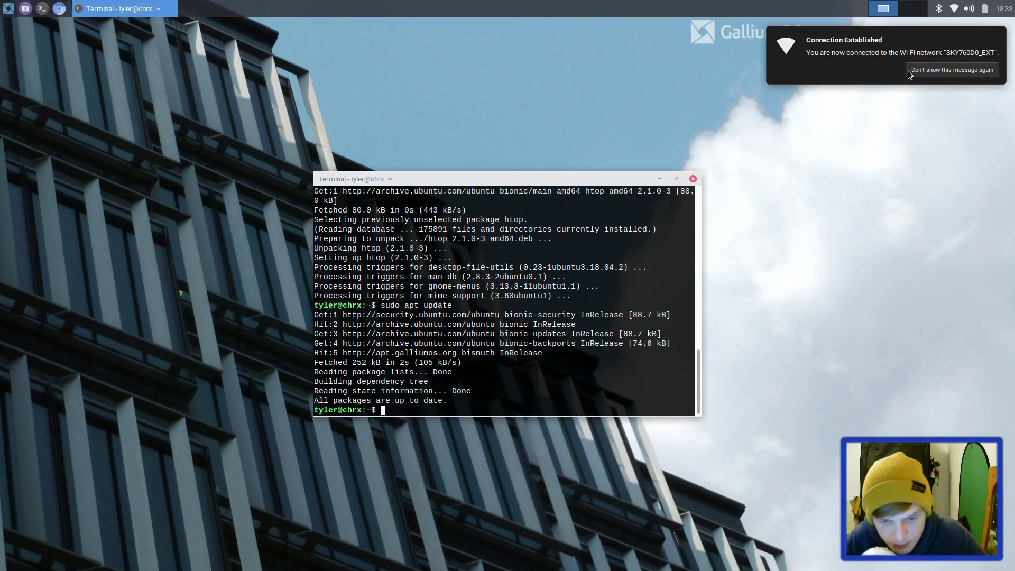
Step: Launch htop to view running processes, then close the terminal, confirming Close Window
{"action": "type", "text": "htop"}
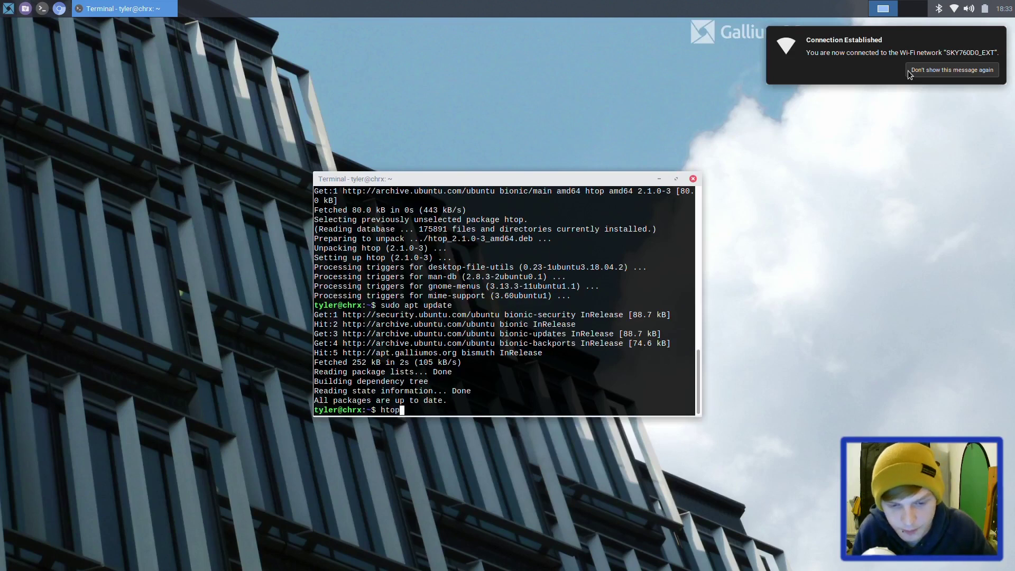
{"action": "key", "text": "Return"}
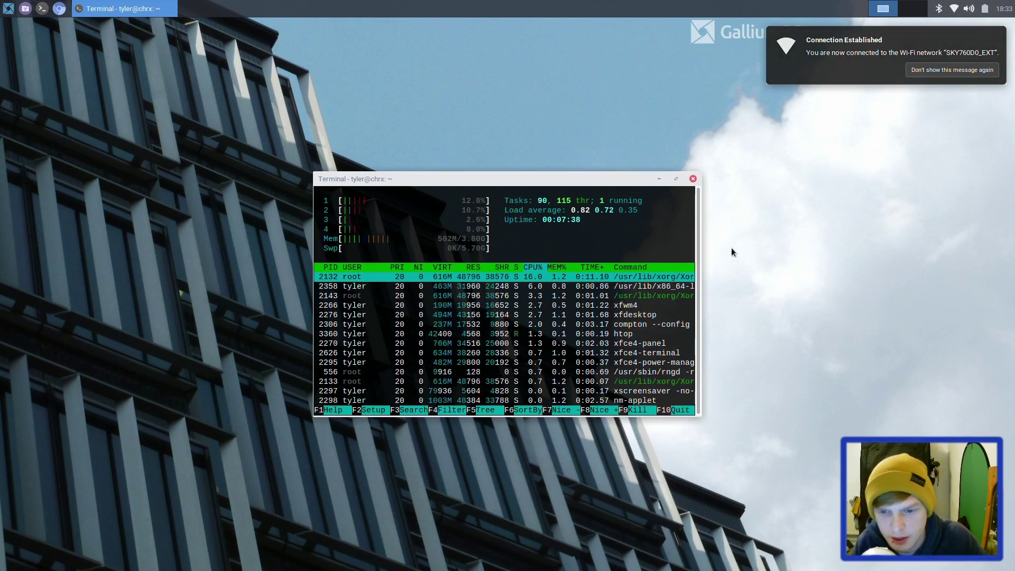
{"action": "left_click", "coordinate": [693, 179]}
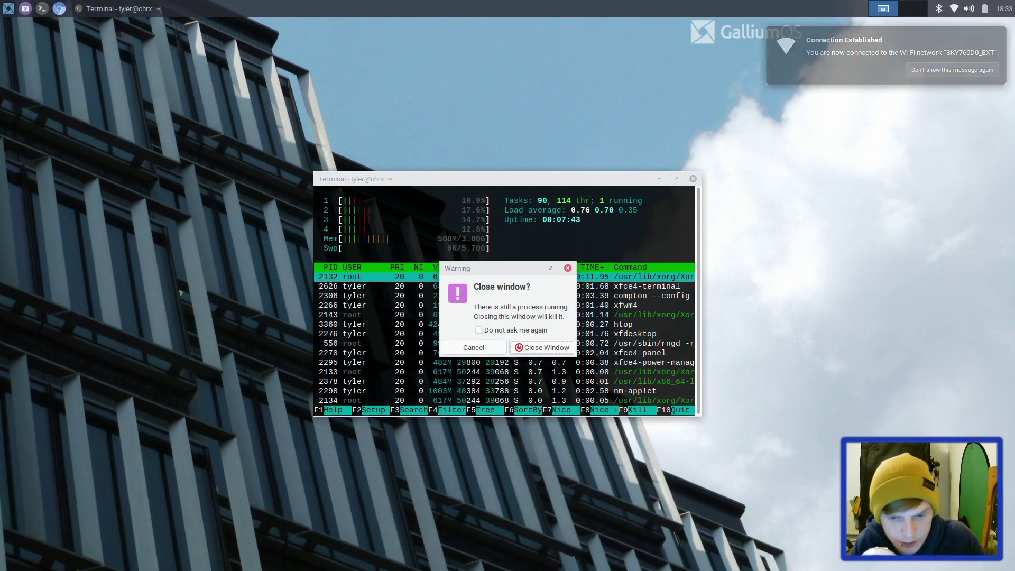
{"action": "left_click", "coordinate": [543, 348]}
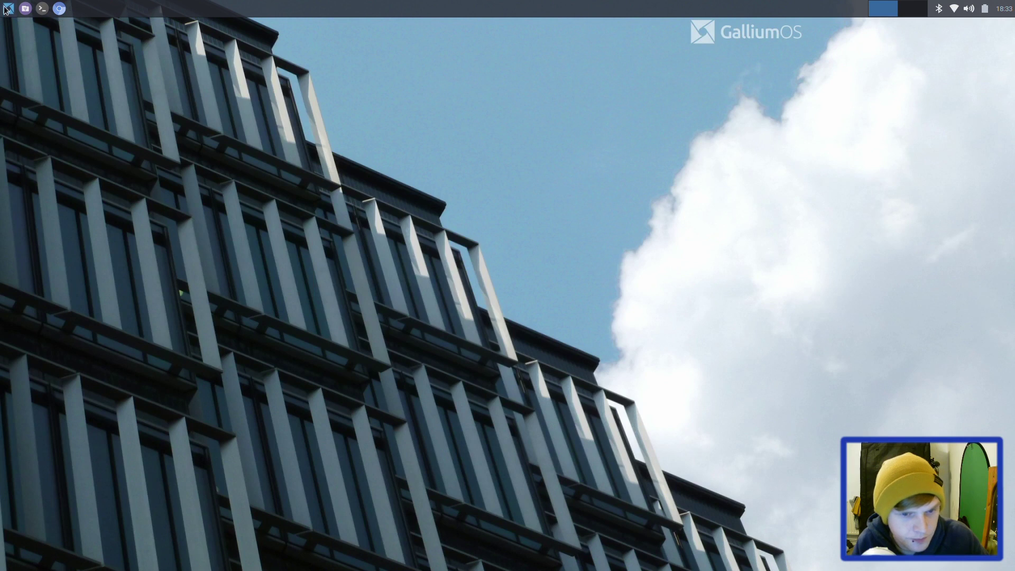
Step: Launch GalliumOS Update, enter the sudo password, and close it after the full-upgrade reports 0 upgraded
{"action": "left_click", "coordinate": [7, 9]}
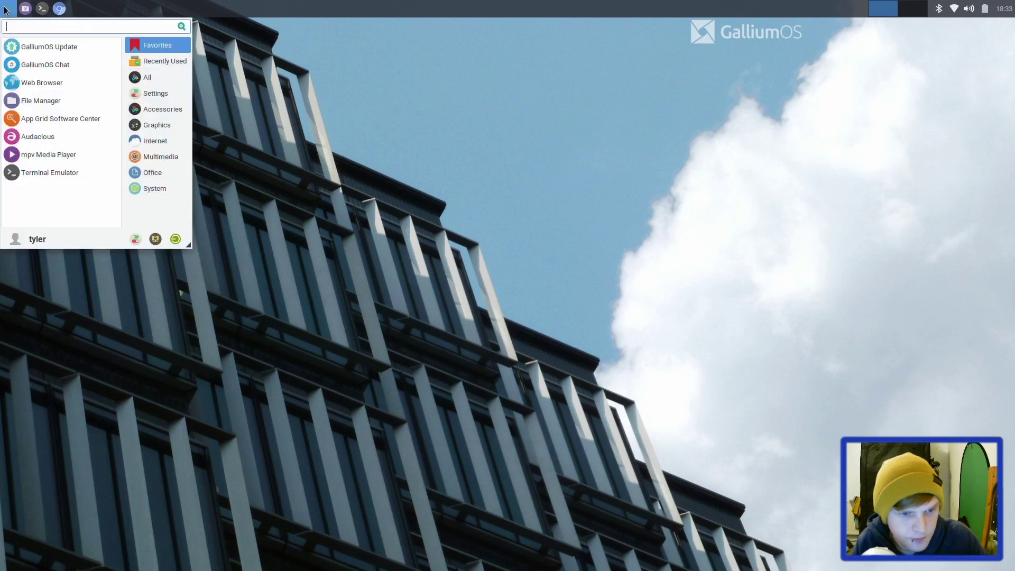
{"action": "left_click", "coordinate": [38, 50]}
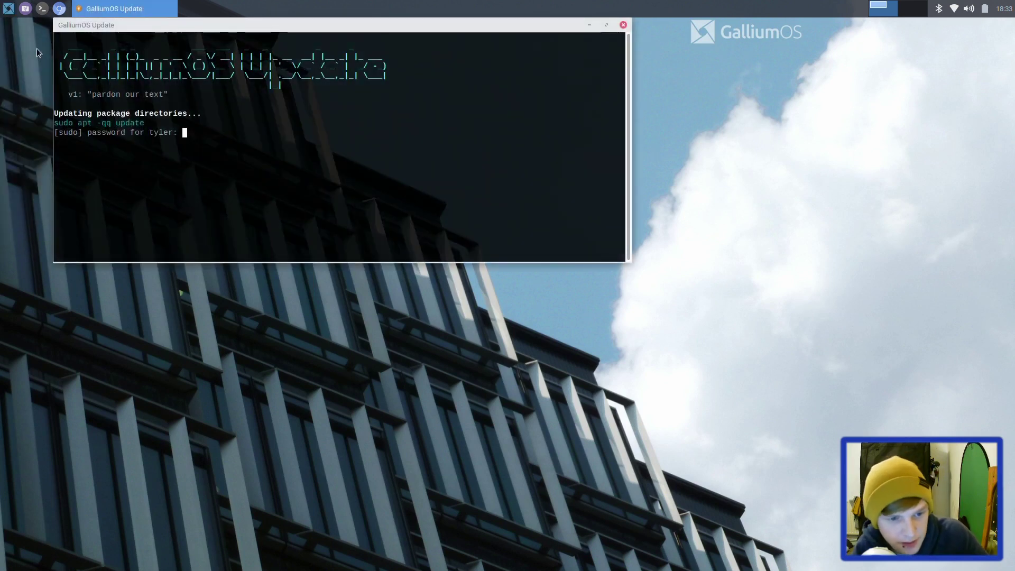
{"action": "left_click_drag", "start_coordinate": [215, 32], "coordinate": [260, 138]}
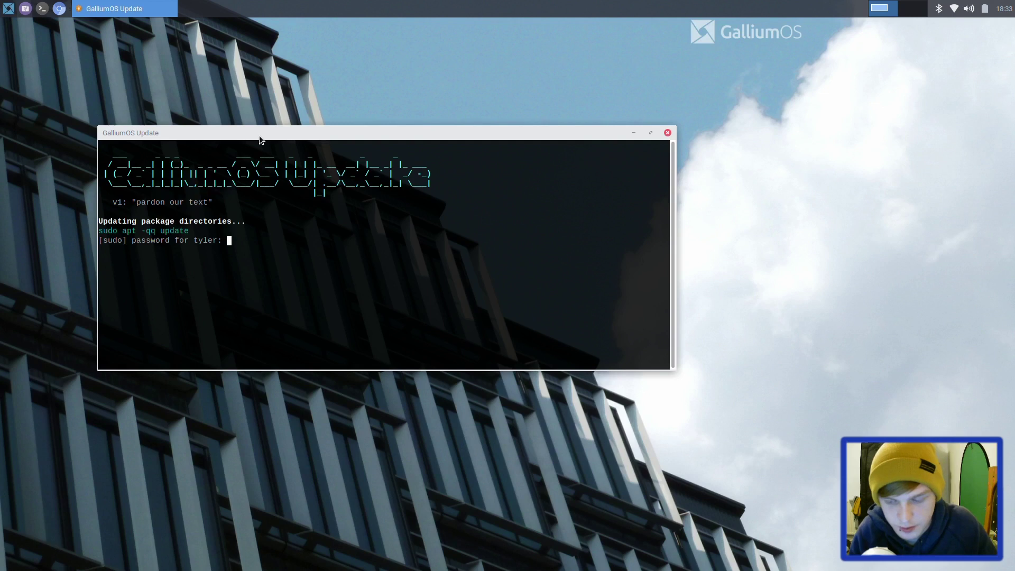
{"action": "key", "text": "Return"}
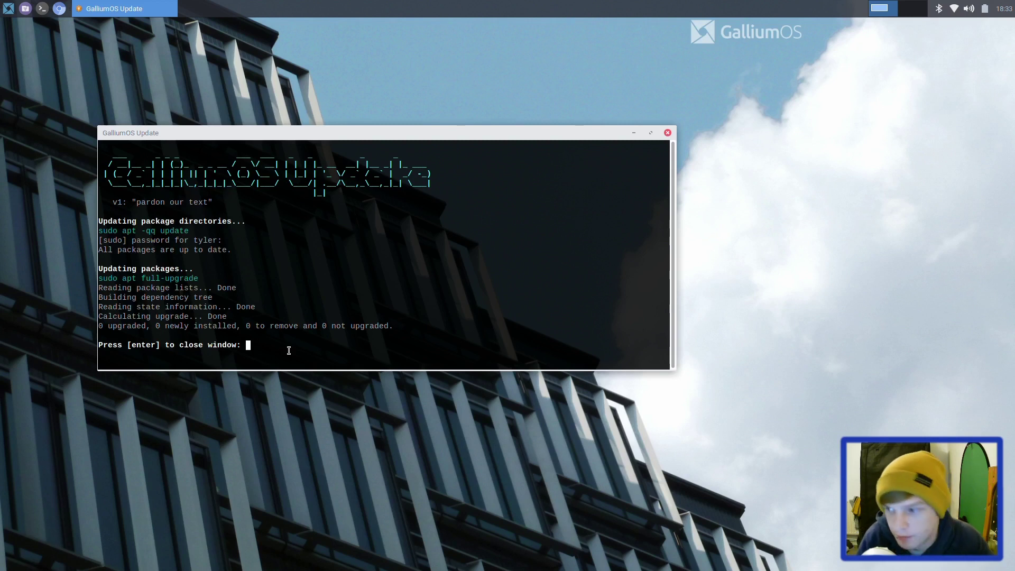
{"action": "key", "text": "Return"}
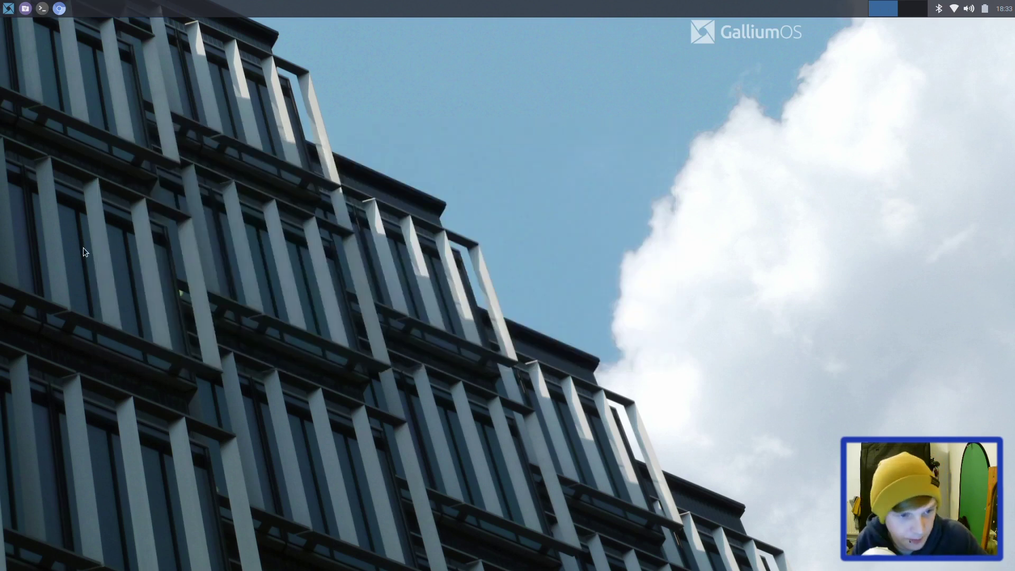
Step: Search 'soft' in the Whisker menu and launch Synaptic Package Manager with the administrator password
{"action": "left_click", "coordinate": [2, 5]}
{"action": "type", "text": "s"}
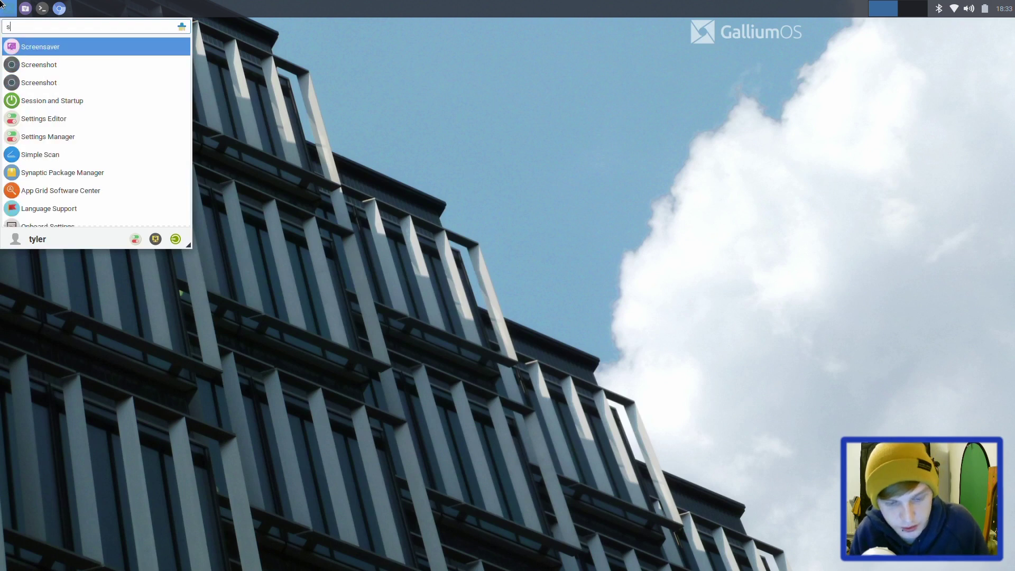
{"action": "type", "text": "oft"}
{"action": "key", "text": "Down"}
{"action": "key", "text": "Down"}
{"action": "key", "text": "Down"}
{"action": "key", "text": "Down"}
{"action": "key", "text": "Down"}
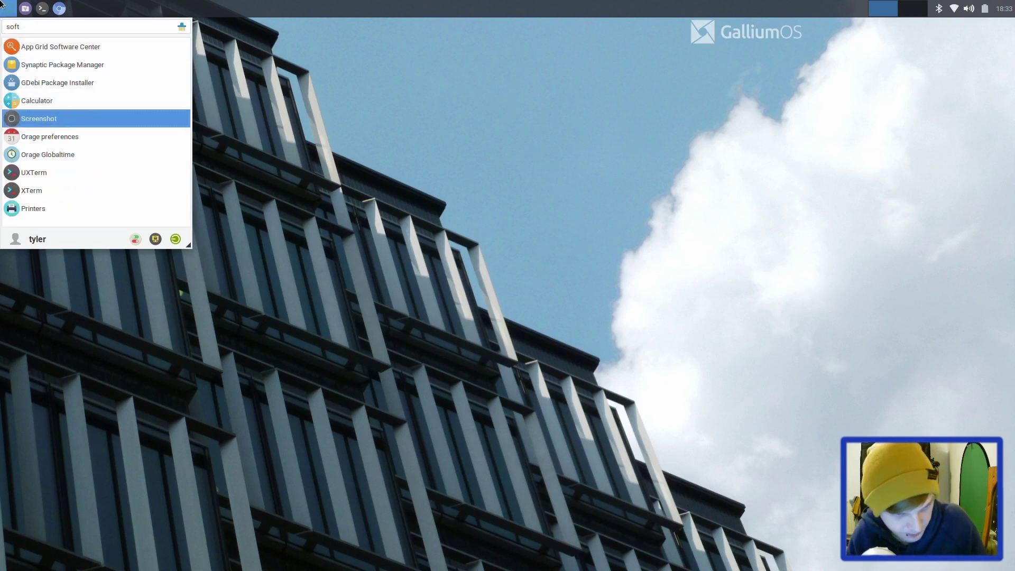
{"action": "key", "text": "Up"}
{"action": "key", "text": "Up"}
{"action": "key", "text": "Up"}
{"action": "key", "text": "Up"}
{"action": "key", "text": "Return"}
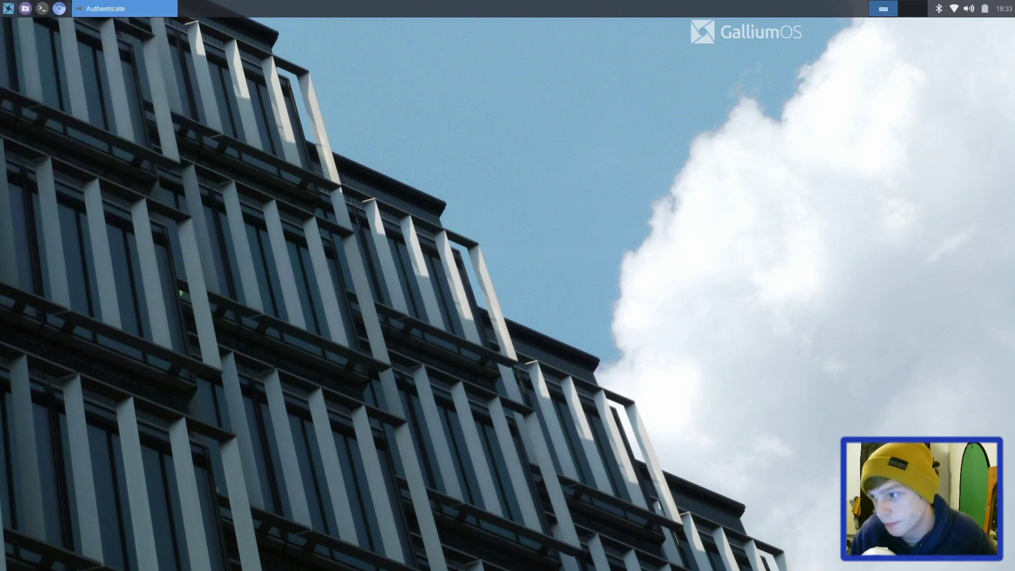
{"action": "type", "text": "****"}
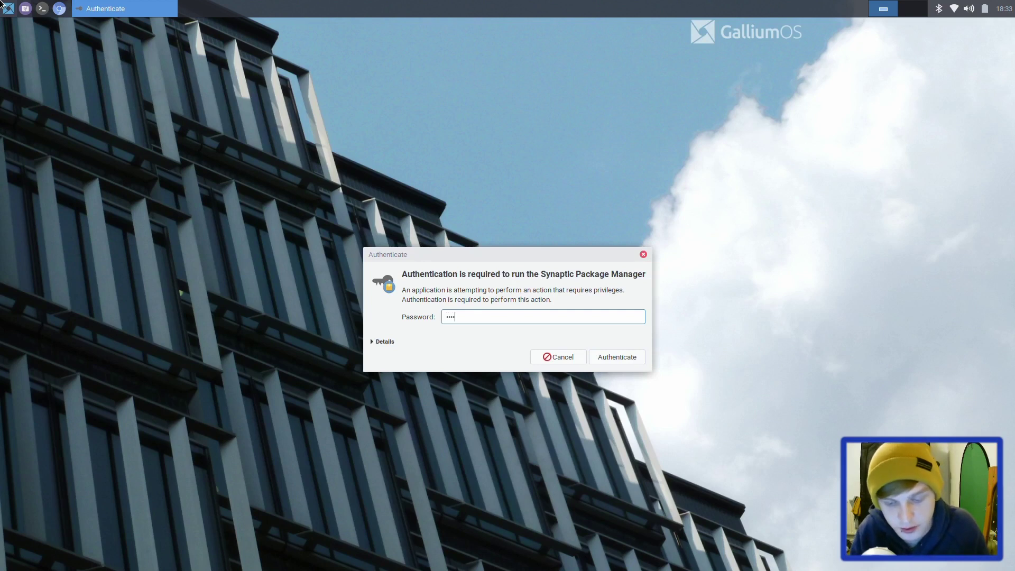
{"action": "key", "text": "Return"}
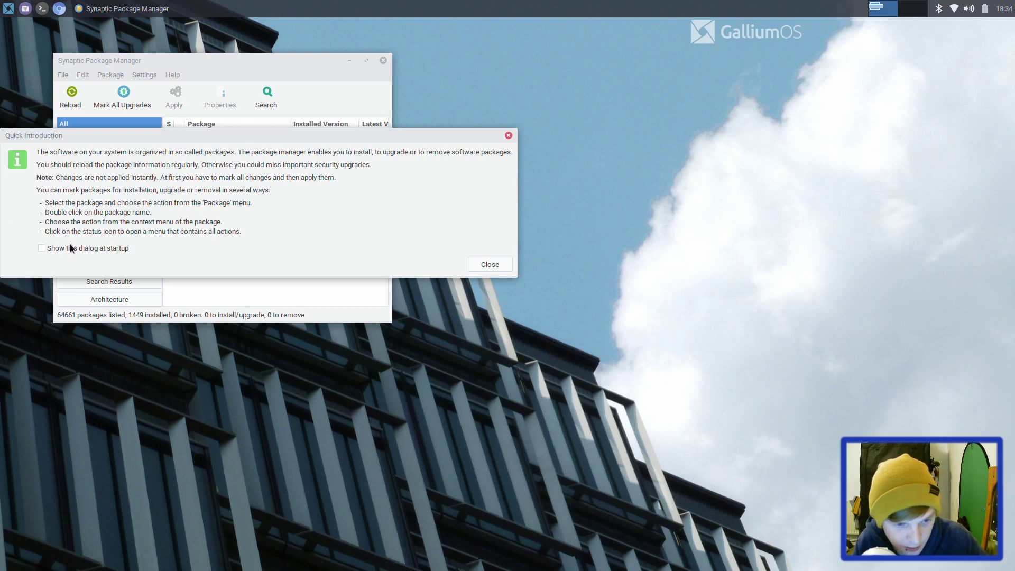
Step: Dismiss Synaptic's Quick Introduction, leaving its list of 64661 packages showing
{"action": "left_click", "coordinate": [479, 266]}
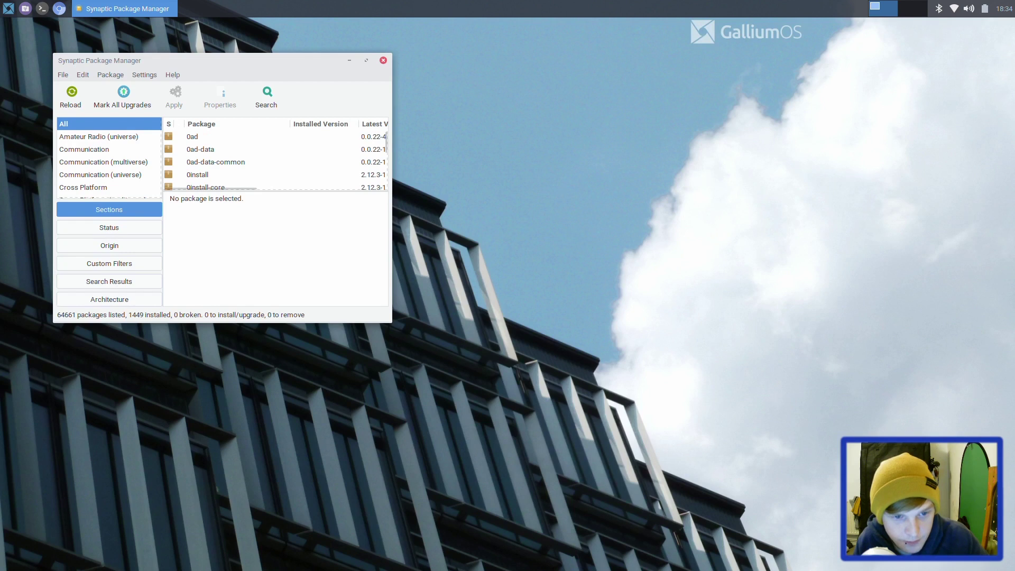
{"action": "left_click", "coordinate": [8, 8]}
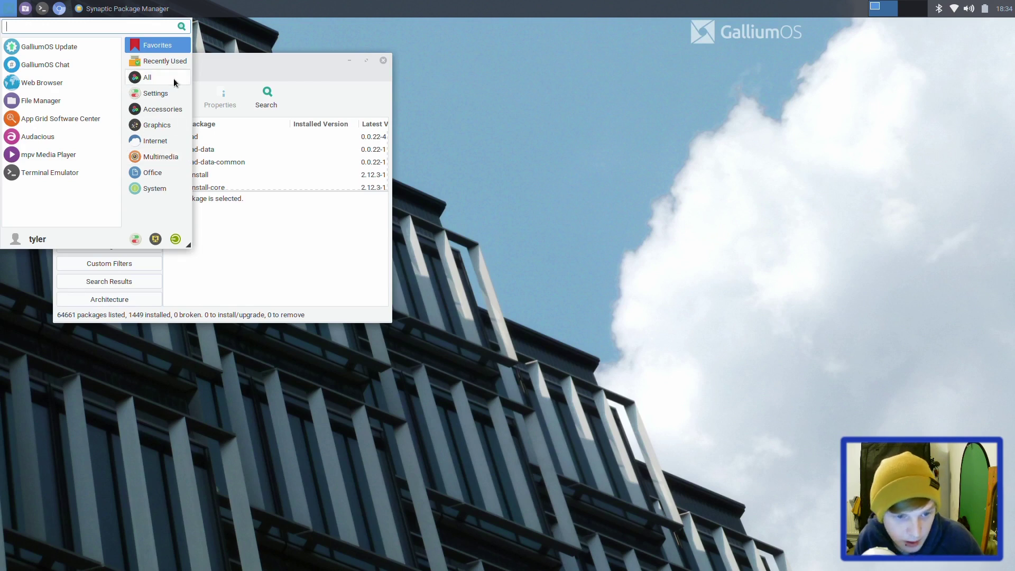
{"action": "left_click", "coordinate": [699, 257]}
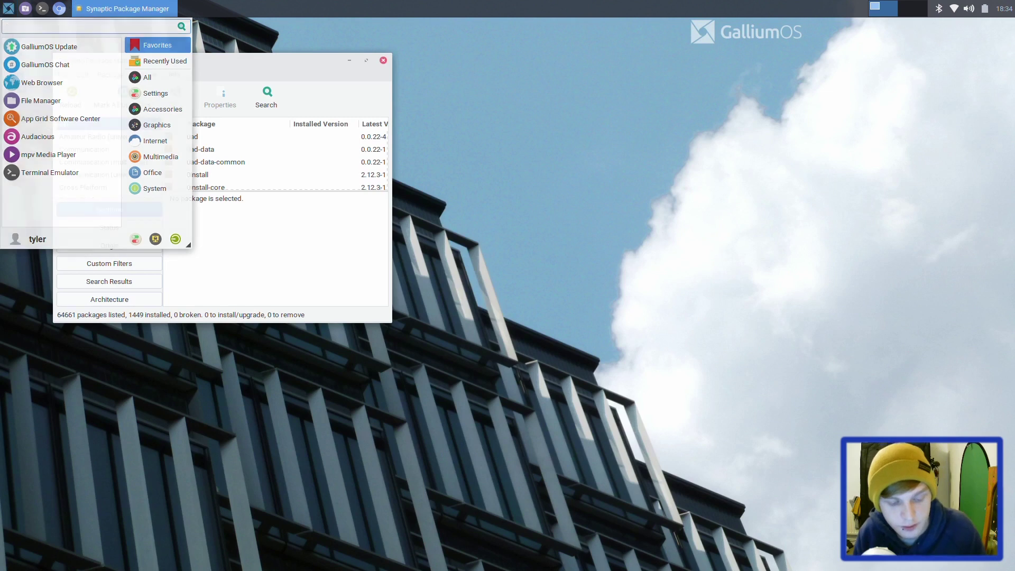
Step: In a new terminal, run sudo apt install libreoffice-writer --no-install-recommends and enter the sudo password
{"action": "key", "text": "ctrl+alt+t"}
{"action": "type", "text": "sudo apot"}
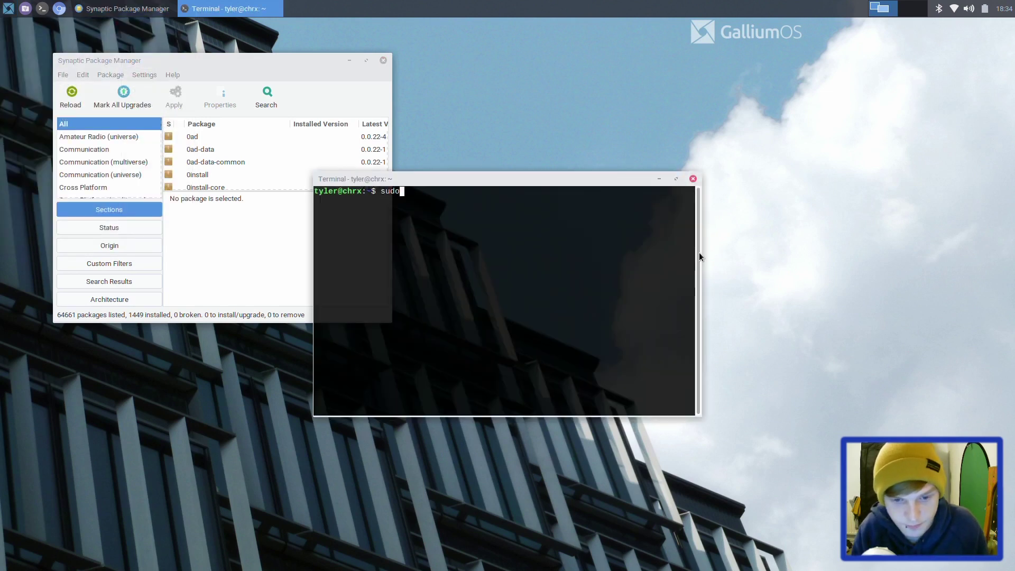
{"action": "key", "text": "BackSpace"}
{"action": "key", "text": "BackSpace"}
{"action": "key", "text": "BackSpace"}
{"action": "type", "text": "t ins"}
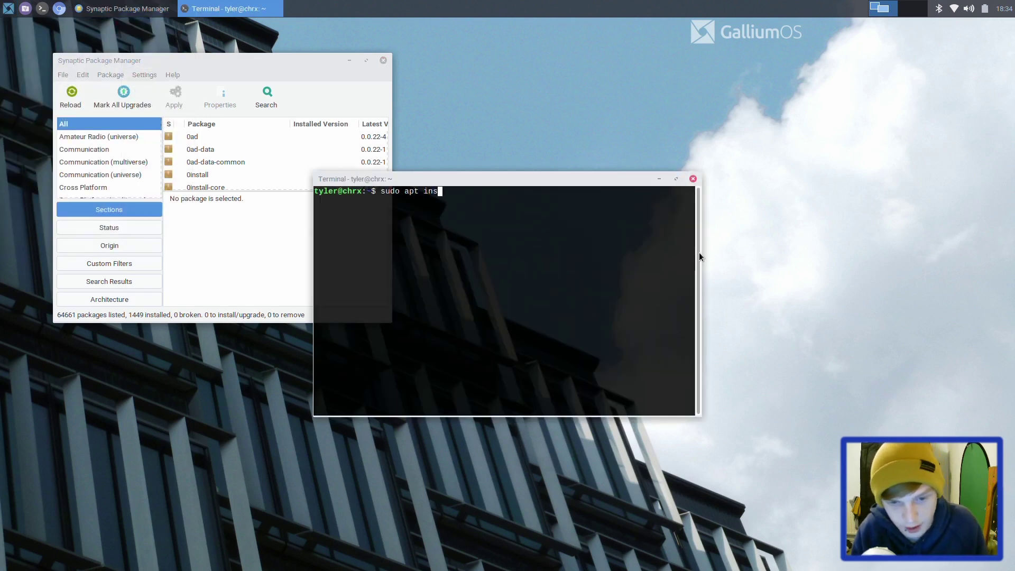
{"action": "type", "text": "tall libreoffice-"}
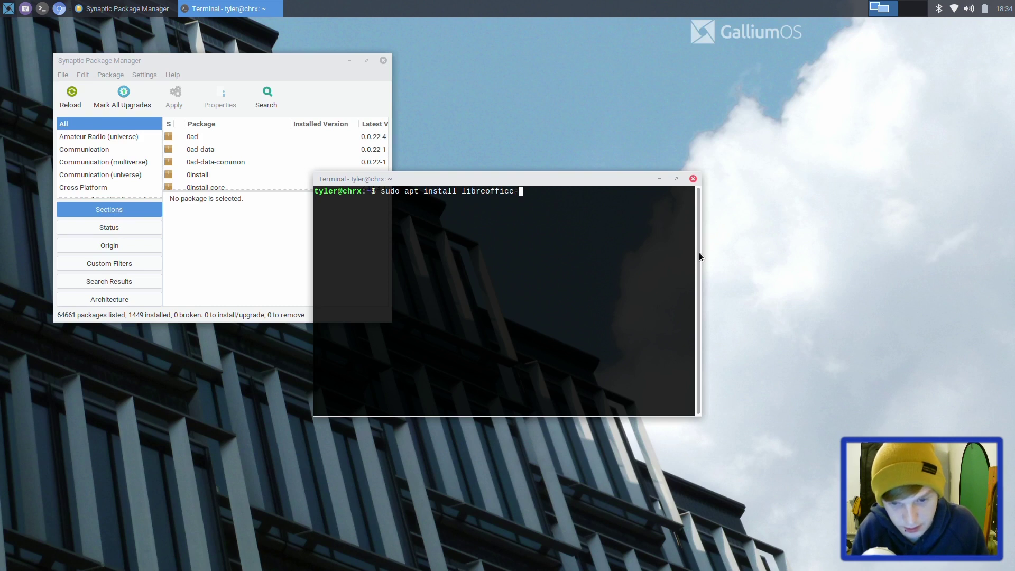
{"action": "type", "text": "writer --np"}
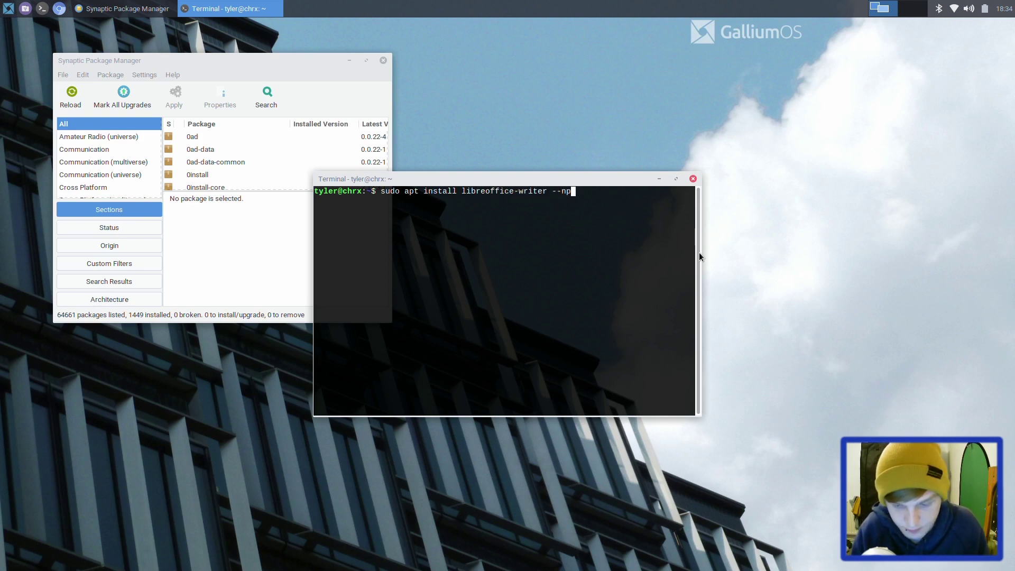
{"action": "key", "text": "BackSpace"}
{"action": "type", "text": "o-"}
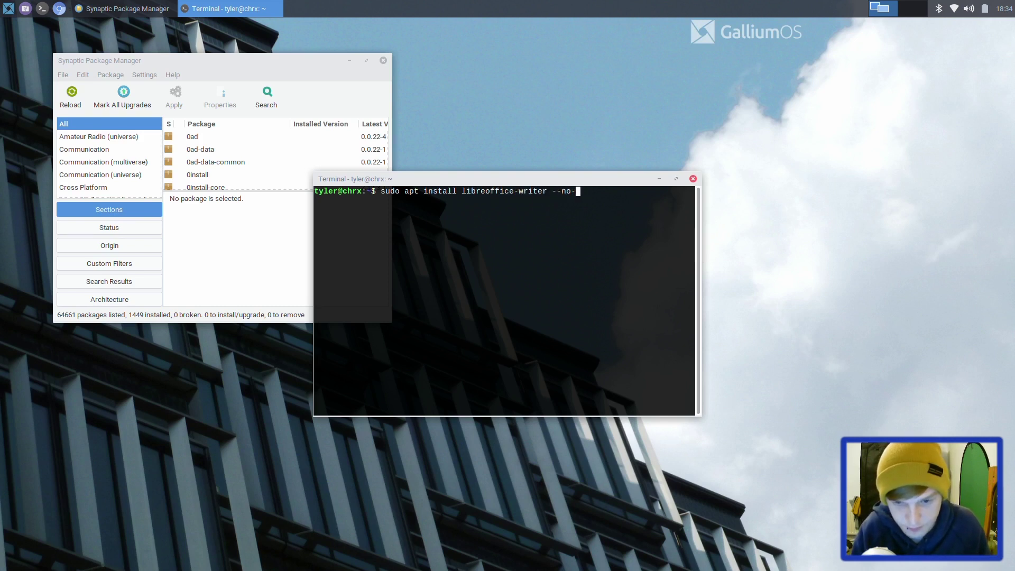
{"action": "type", "text": "install-re"}
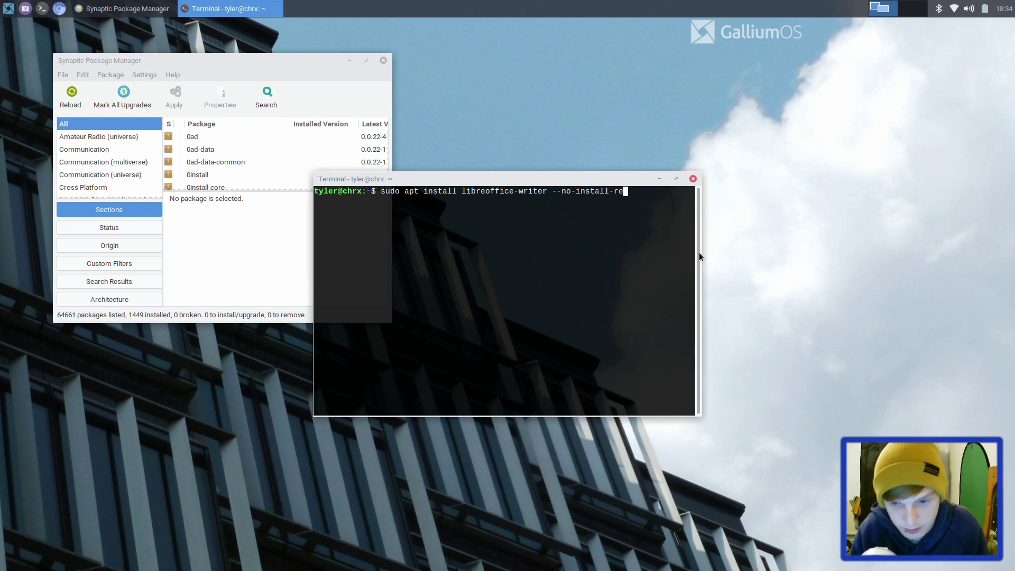
{"action": "type", "text": "commends"}
{"action": "key", "text": "Return"}
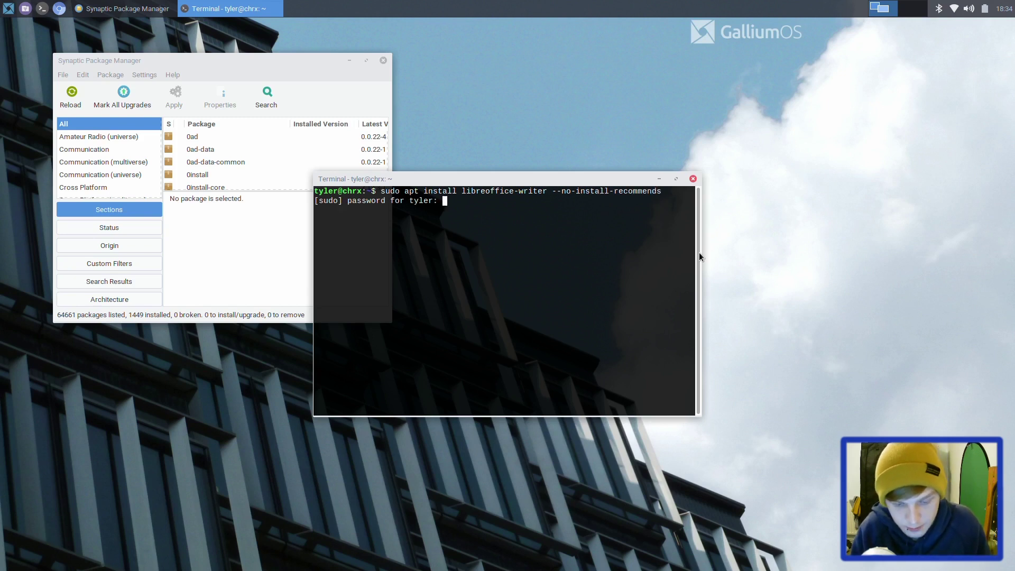
{"action": "key", "text": "Return"}
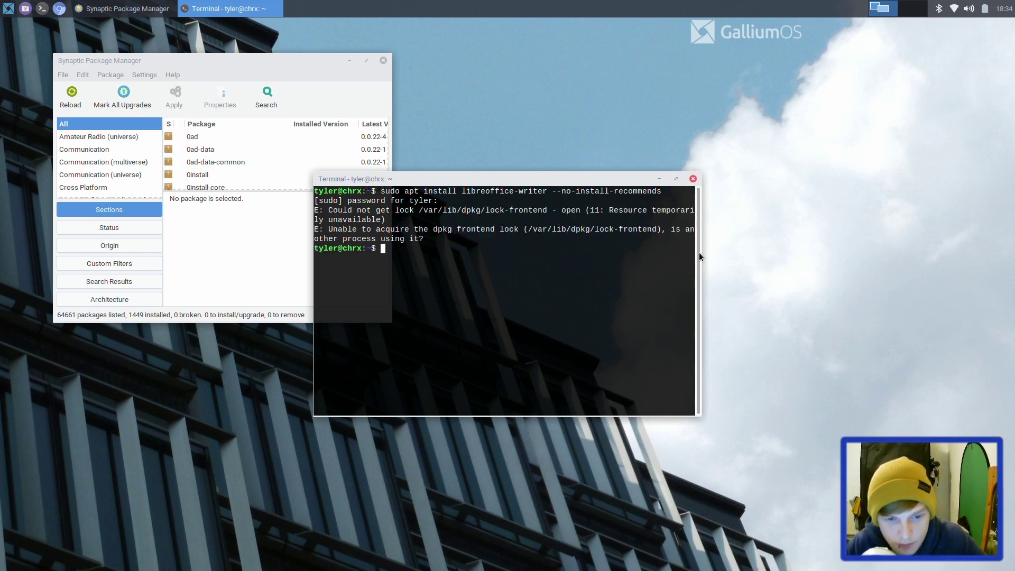
Step: Close Synaptic, rerun the LibreOffice Writer install, and confirm with y to start downloading 42 packages
{"action": "left_click", "coordinate": [385, 60]}
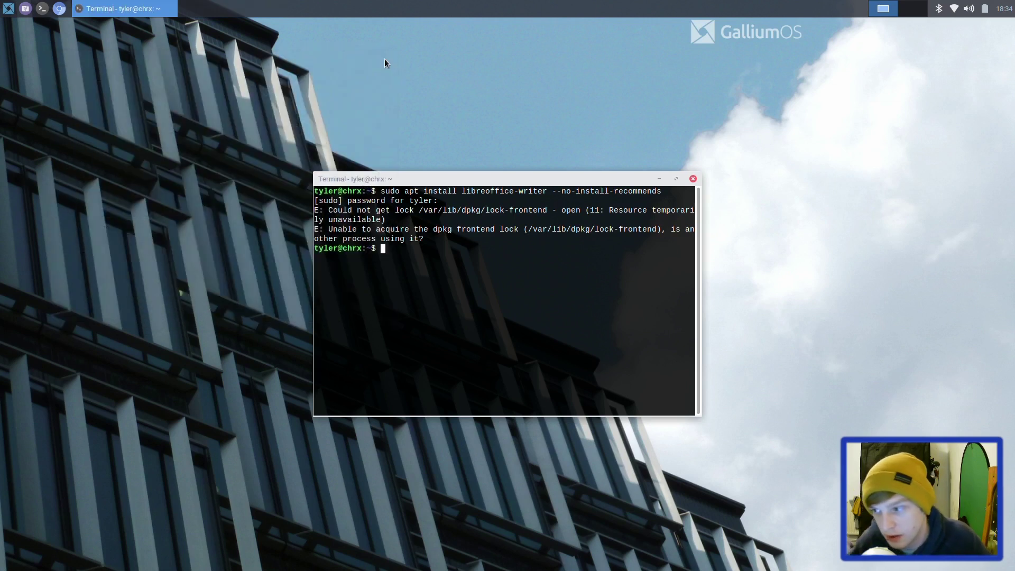
{"action": "key", "text": "Up"}
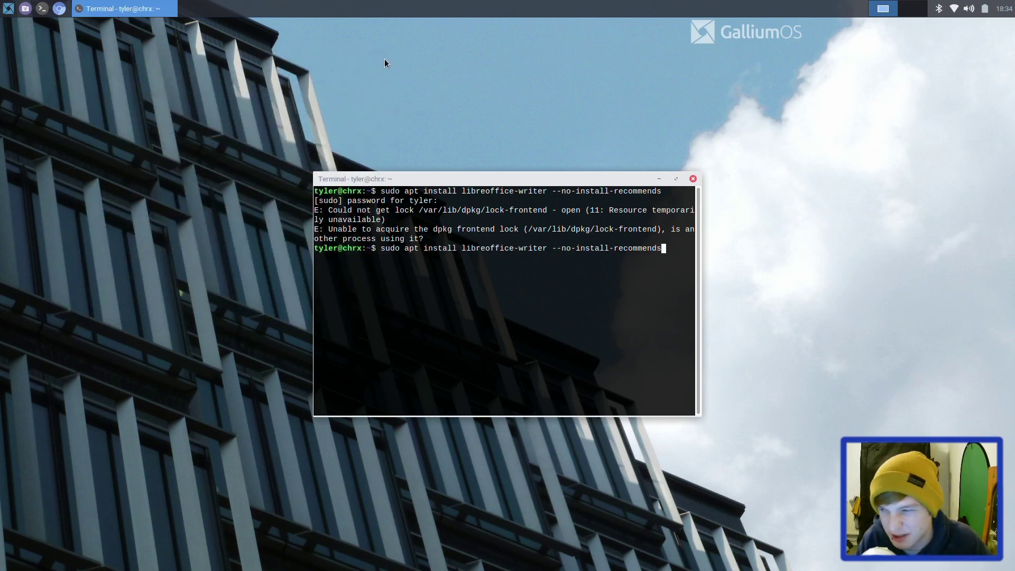
{"action": "key", "text": "Return"}
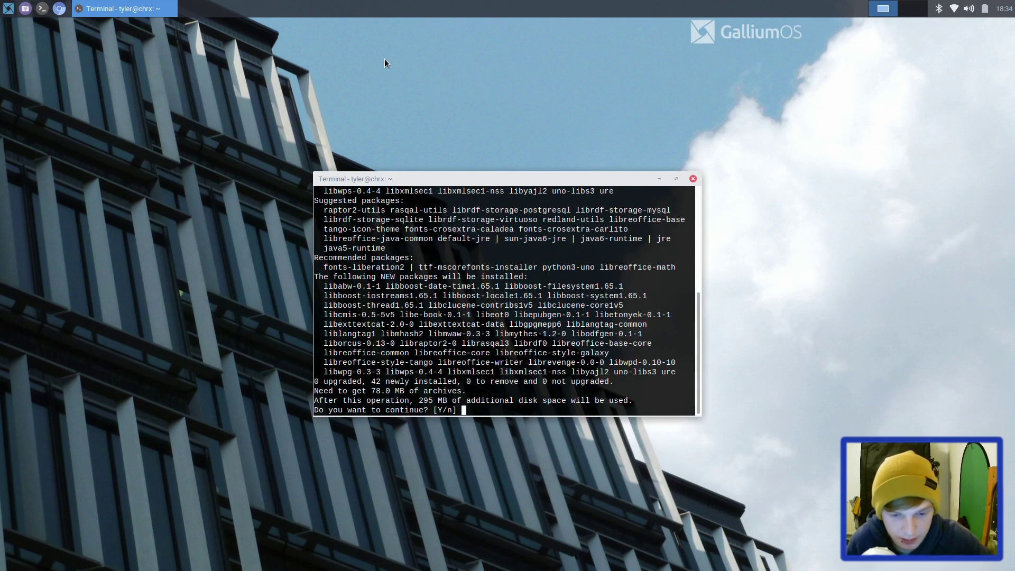
{"action": "type", "text": "y"}
{"action": "key", "text": "Return"}
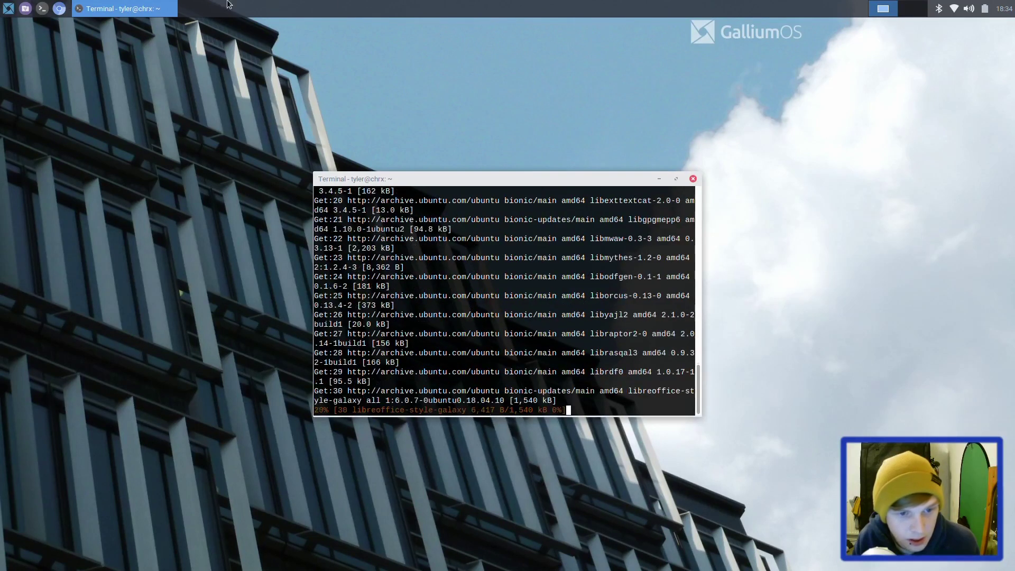
{"action": "left_click", "coordinate": [9, 8]}
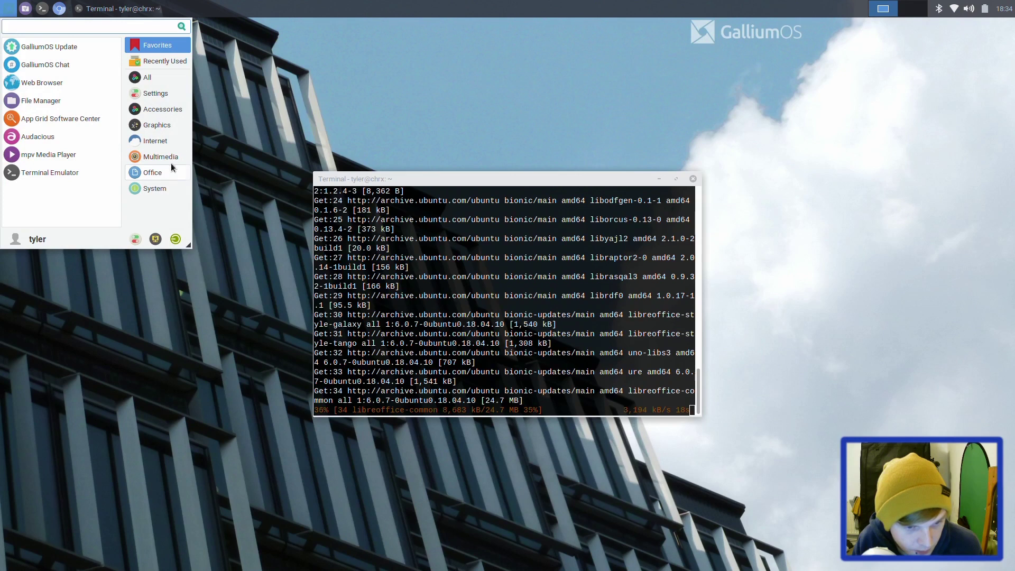
Step: Launch Chromium from the Internet category and move its window over the terminal as galliumos.org loads
{"action": "left_click", "coordinate": [154, 141]}
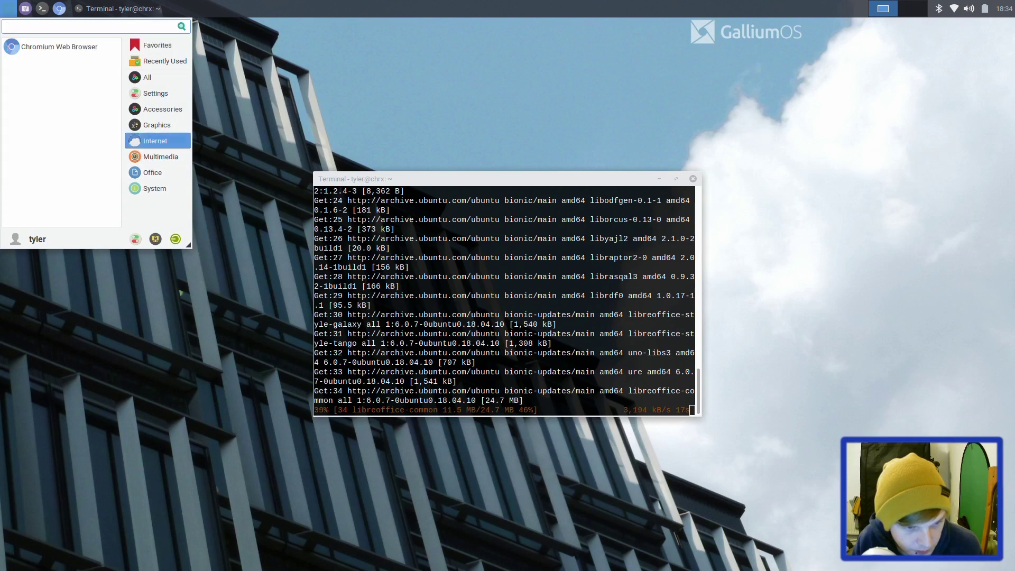
{"action": "left_click", "coordinate": [78, 50]}
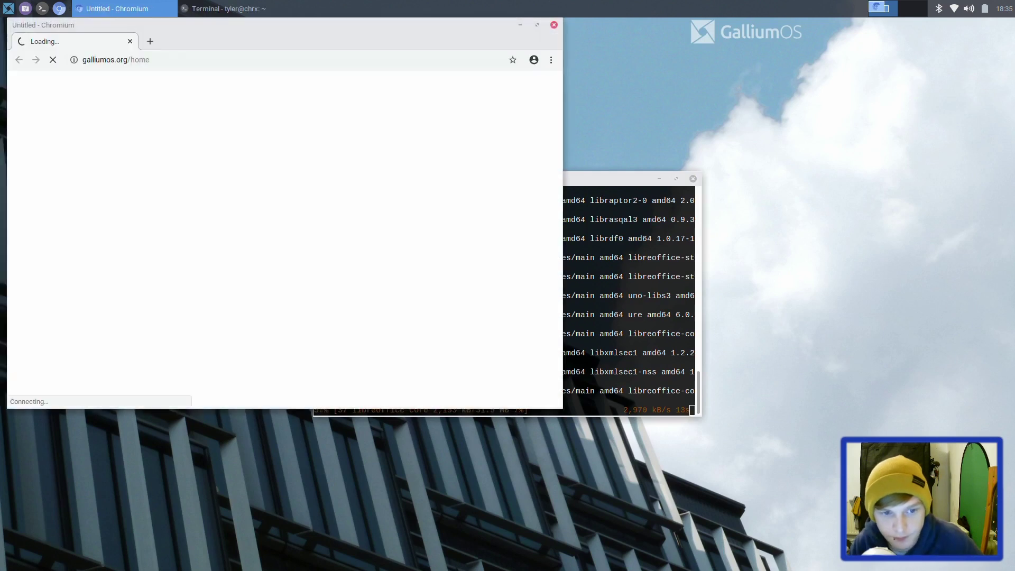
{"action": "left_click_drag", "start_coordinate": [185, 26], "coordinate": [618, 92]}
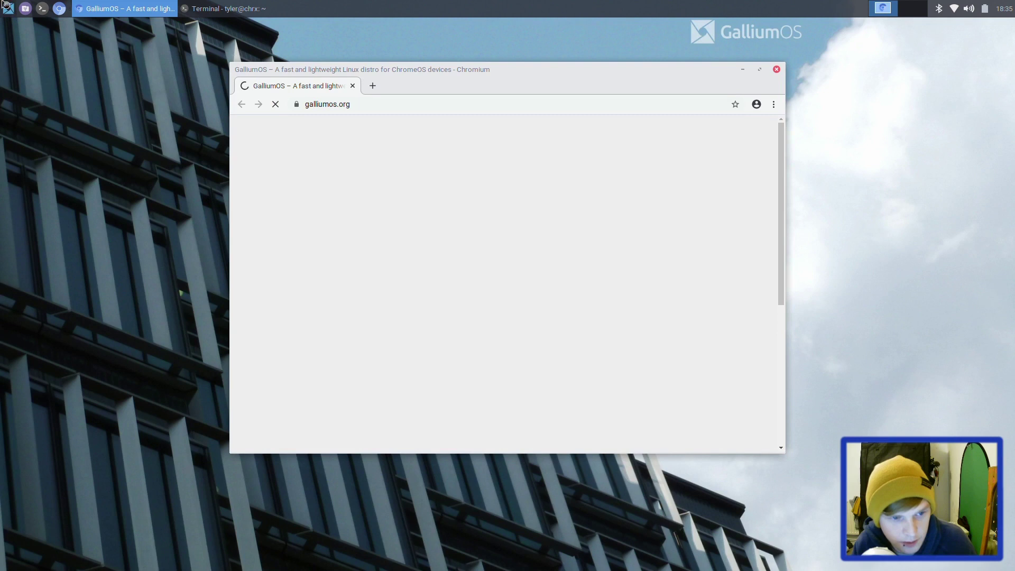
{"action": "key", "text": "super"}
Step: Search 'app' in the Whisker menu, open Appearance, and apply the Arc-Dark-GalliumOS style
{"action": "type", "text": "look"}
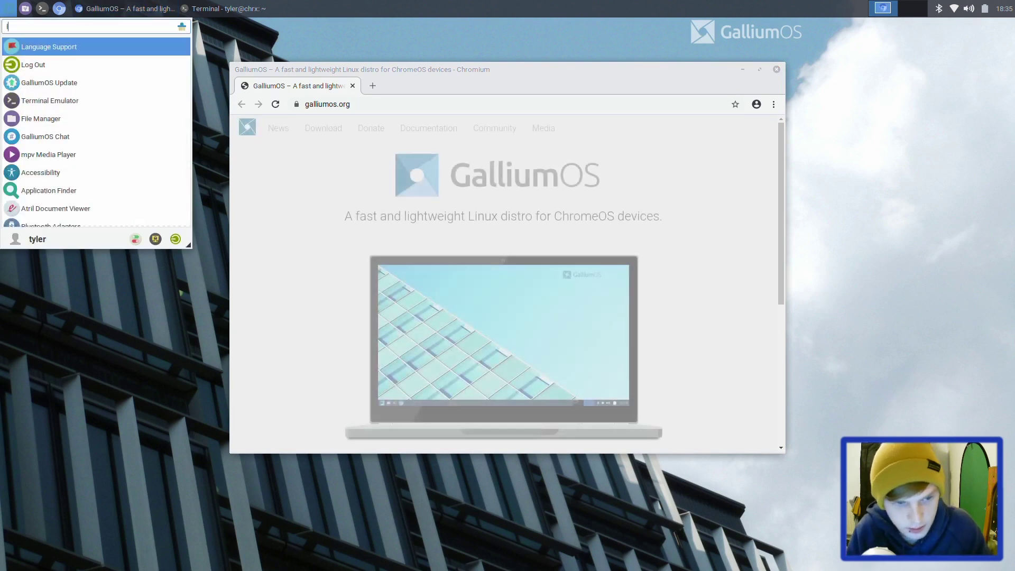
{"action": "key", "text": "BackSpace"}
{"action": "key", "text": "BackSpace"}
{"action": "key", "text": "BackSpace"}
{"action": "key", "text": "BackSpace"}
{"action": "type", "text": "app"}
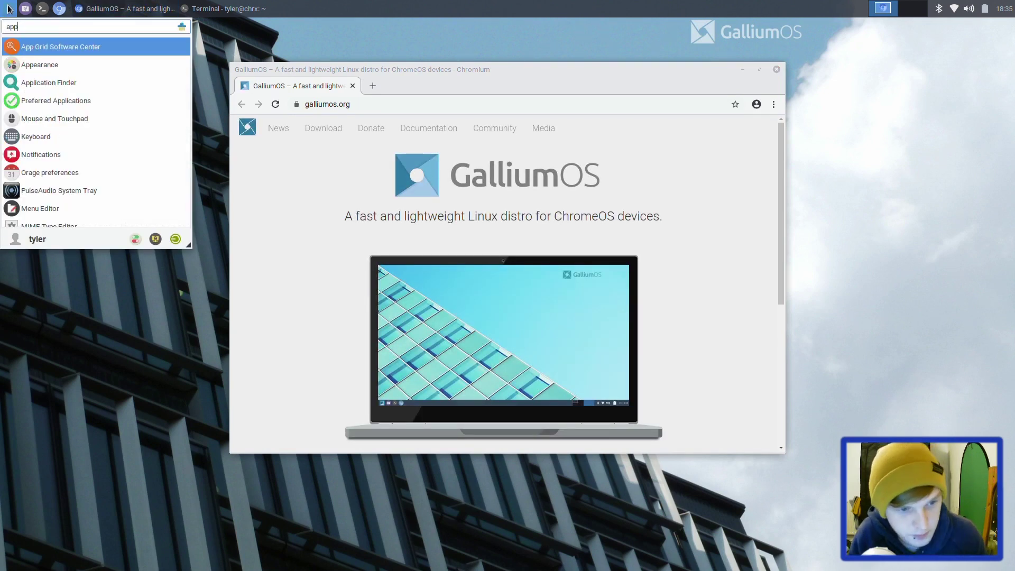
{"action": "key", "text": "Down"}
{"action": "key", "text": "Return"}
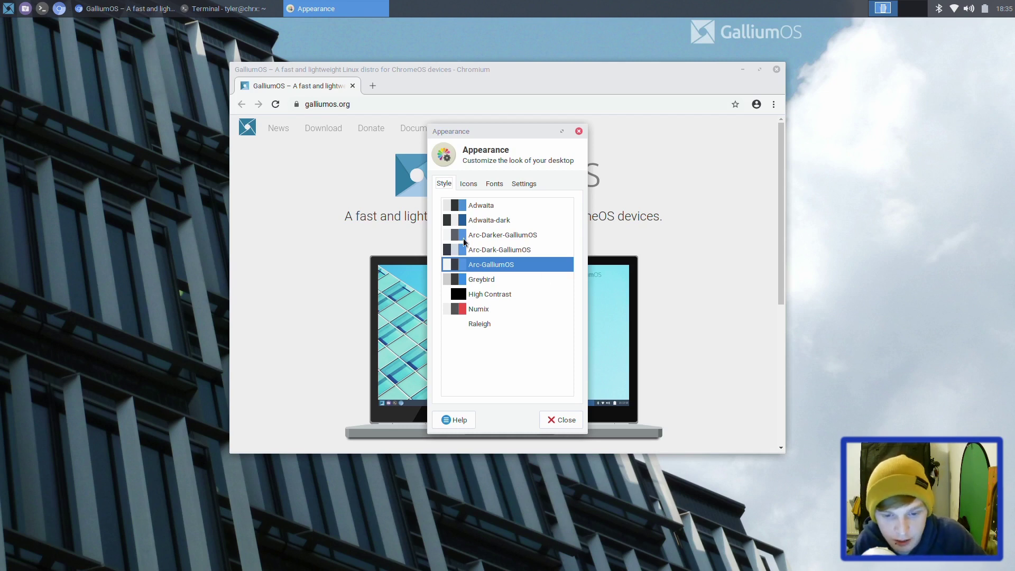
{"action": "left_click", "coordinate": [508, 252]}
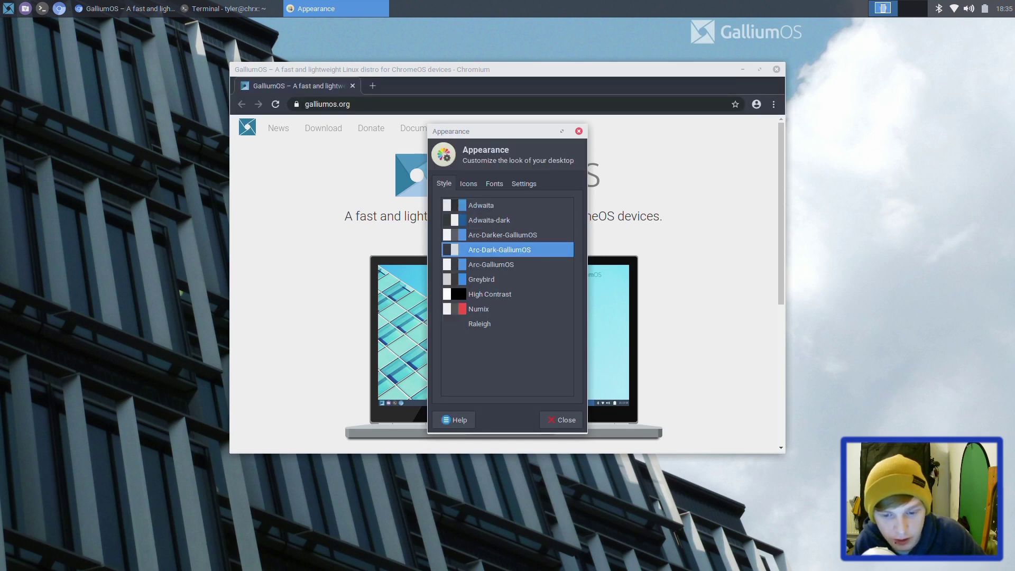
{"action": "left_click", "coordinate": [8, 9]}
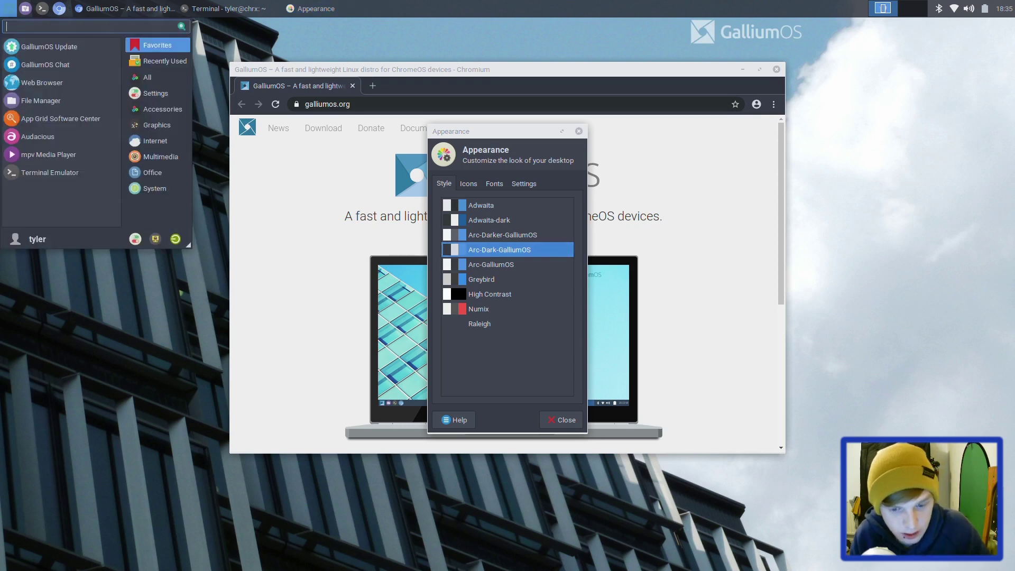
Step: Open Window Manager Tweaks from a 'windo' search, then close it again
{"action": "type", "text": "windo"}
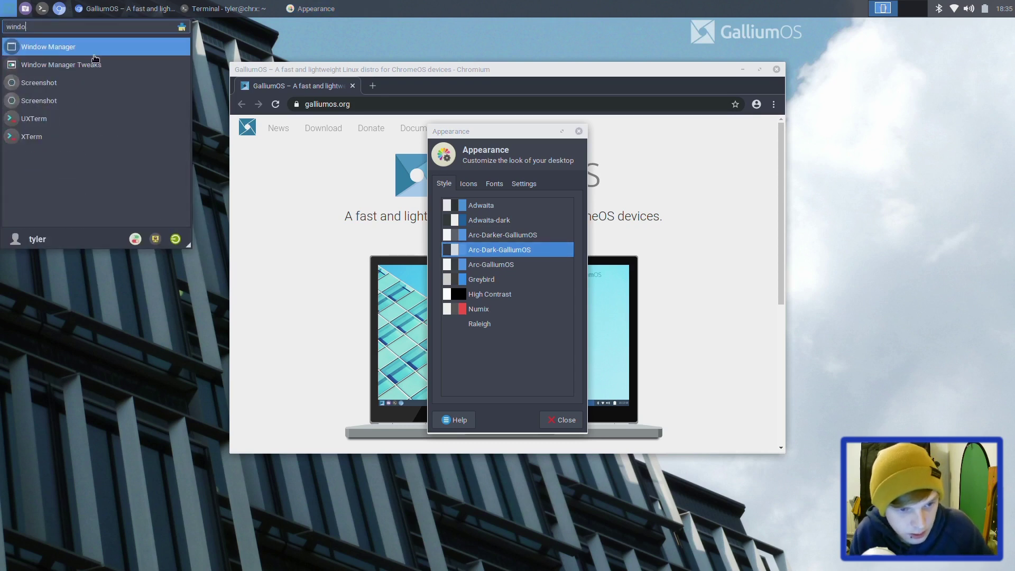
{"action": "left_click", "coordinate": [94, 66]}
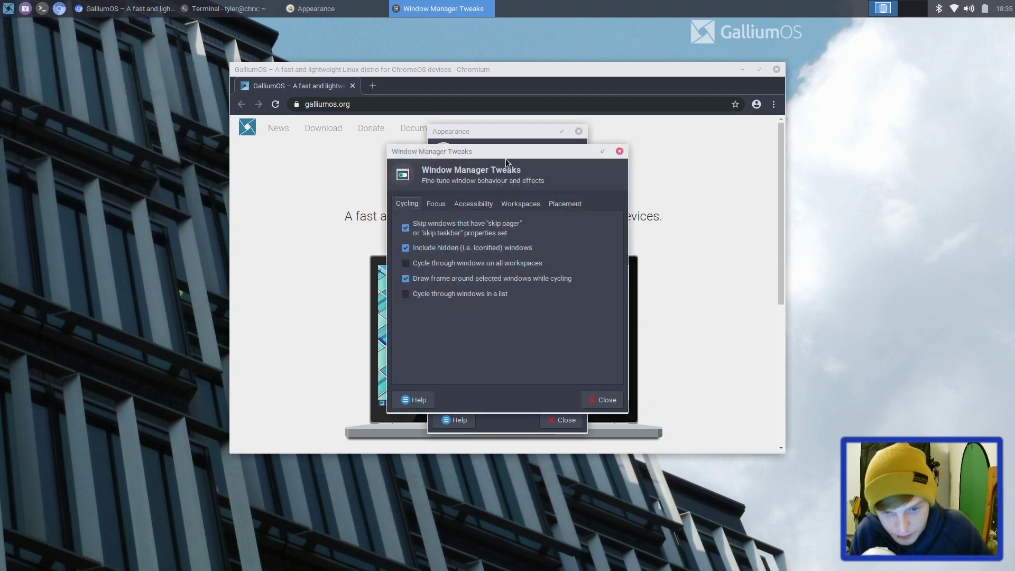
{"action": "left_click", "coordinate": [620, 152]}
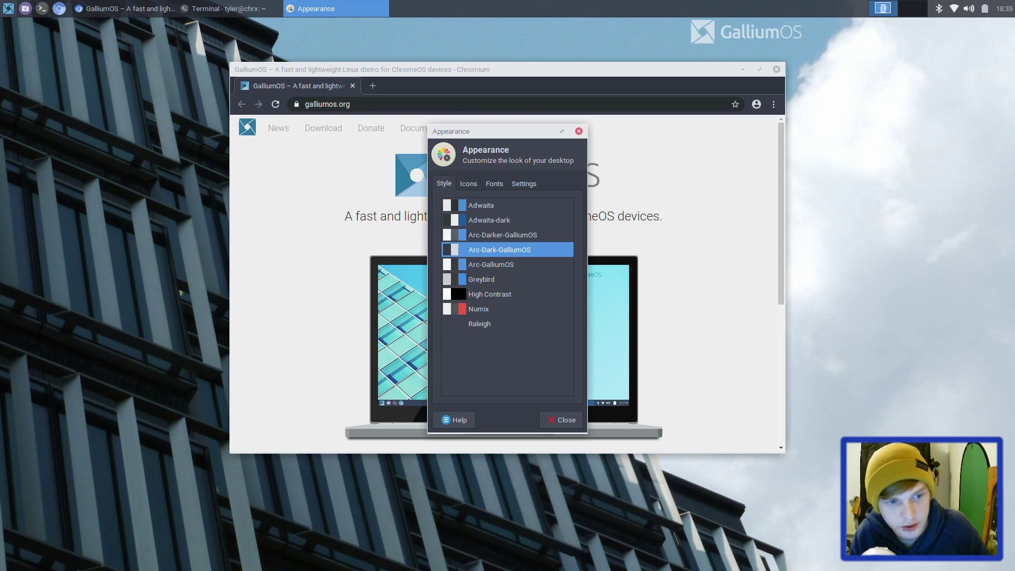
{"action": "left_click", "coordinate": [7, 8]}
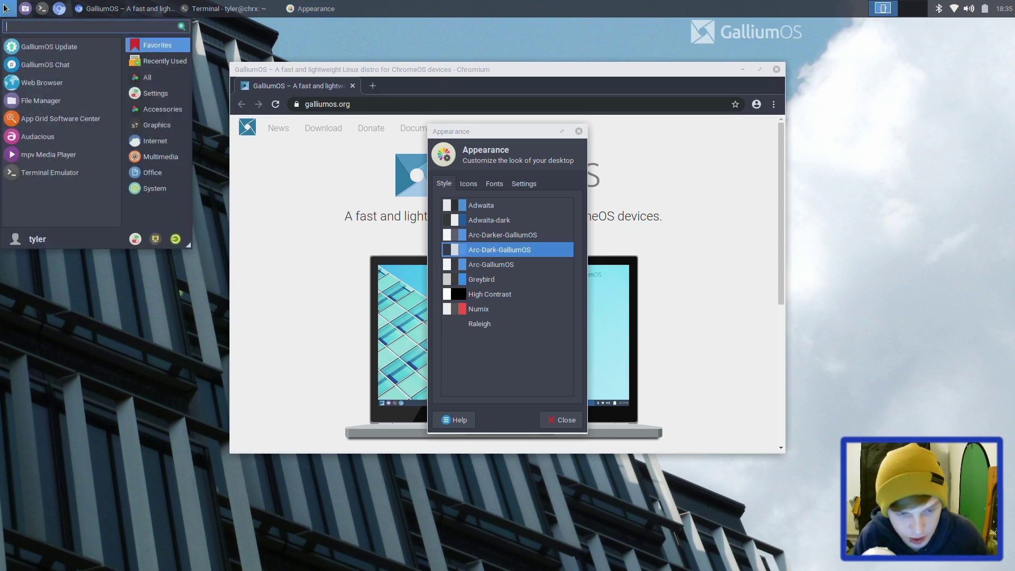
Step: Open Window Manager via a 'wind' search, select the Arc-Dark-GalliumOS theme, and close it
{"action": "type", "text": "wind"}
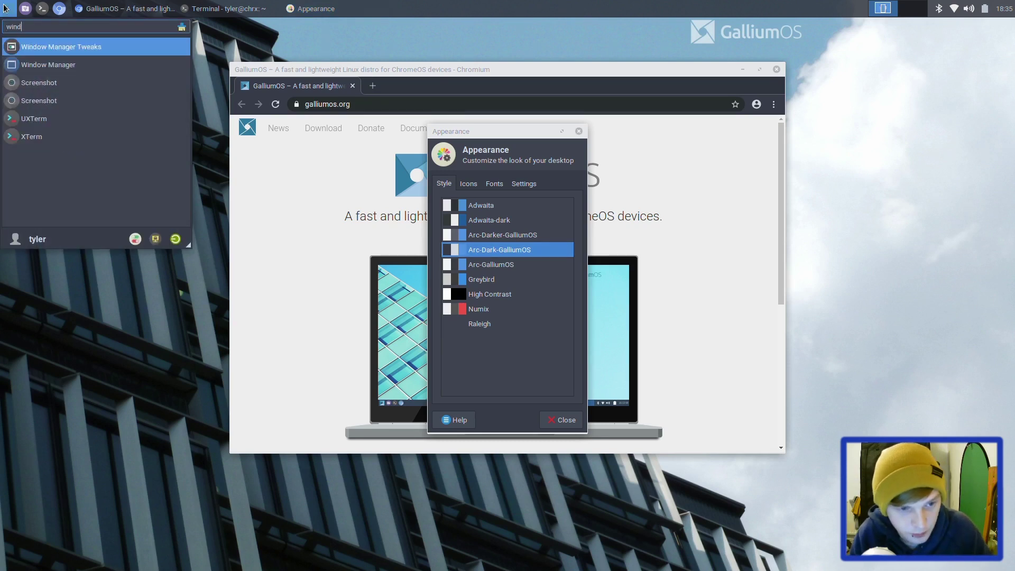
{"action": "key", "text": "Down"}
{"action": "key", "text": "Return"}
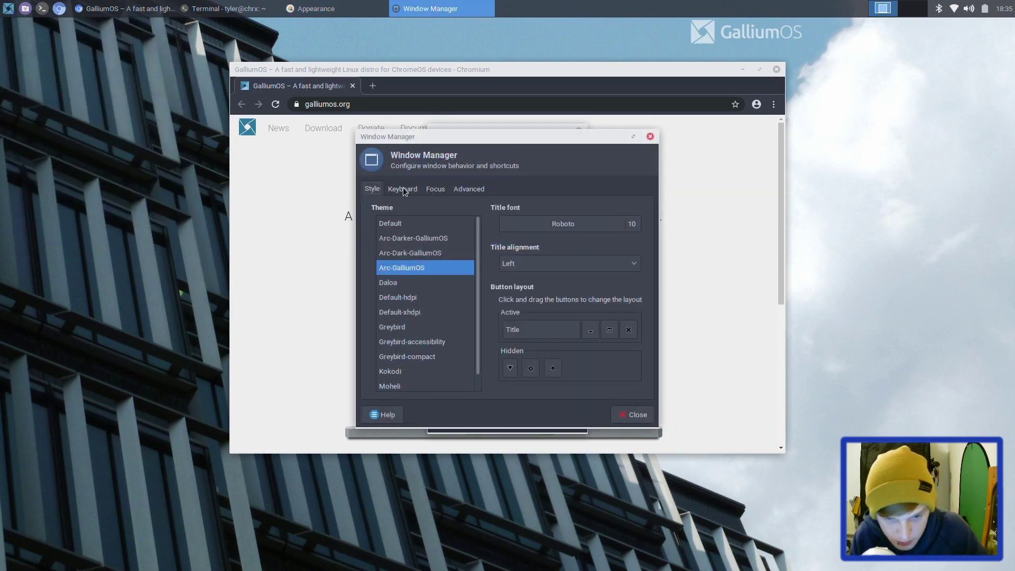
{"action": "left_click", "coordinate": [411, 252]}
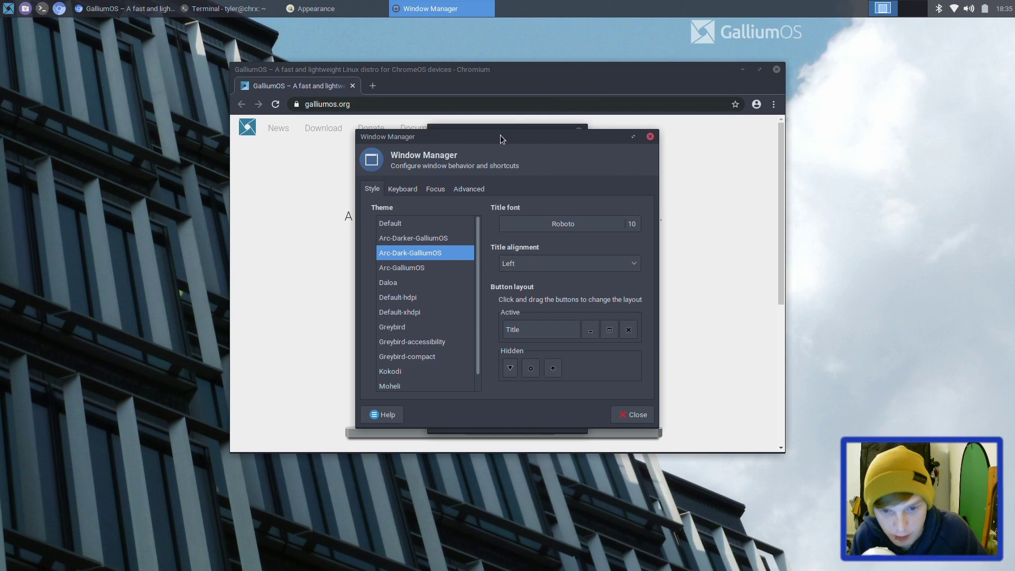
{"action": "left_click", "coordinate": [633, 417]}
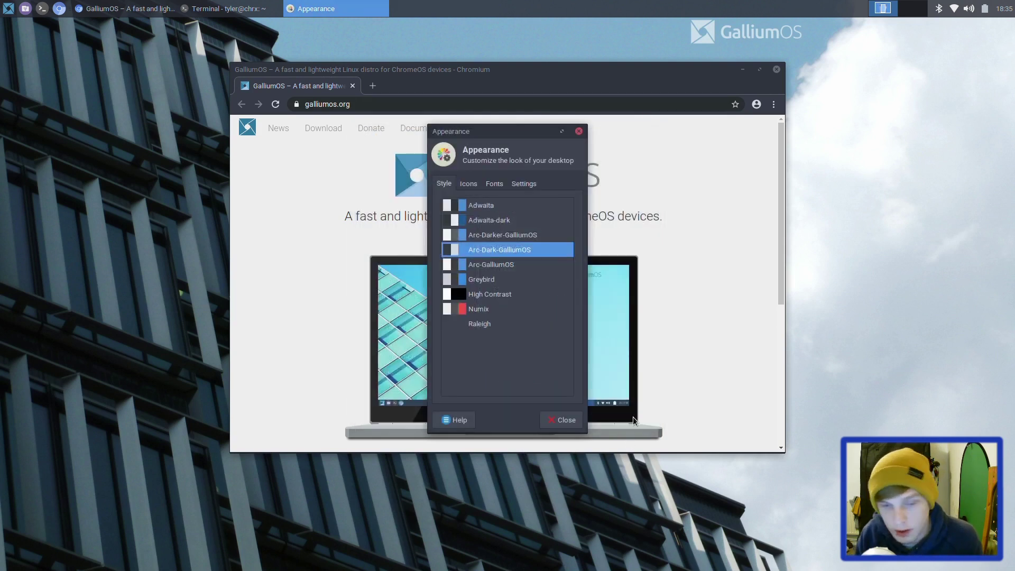
{"action": "left_click", "coordinate": [9, 9]}
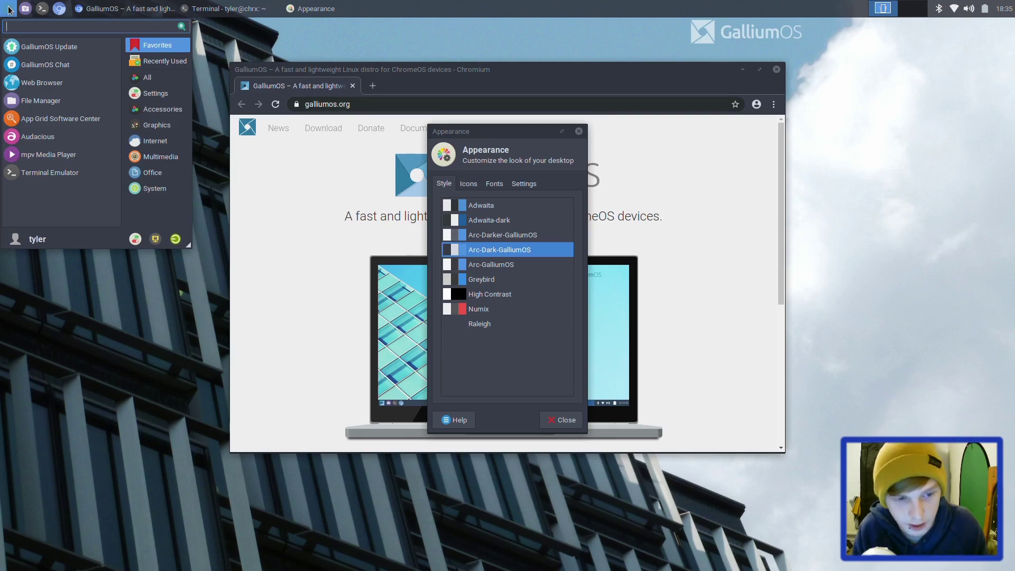
Step: In Keyboard settings' Application Shortcuts, rebind xfce4-popup-whiskermenu from Super+M to Super L
{"action": "type", "text": "ke"}
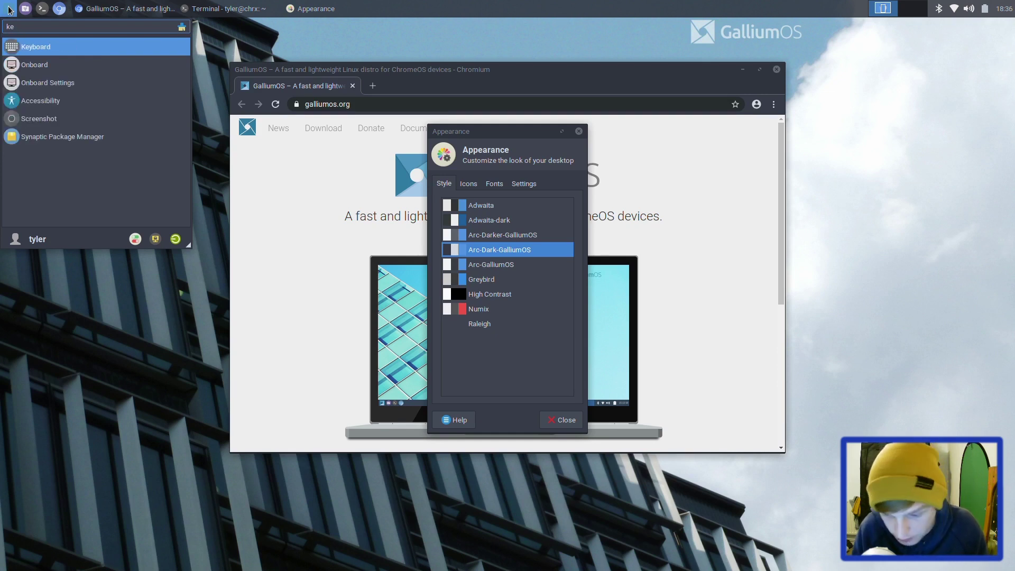
{"action": "key", "text": "Return"}
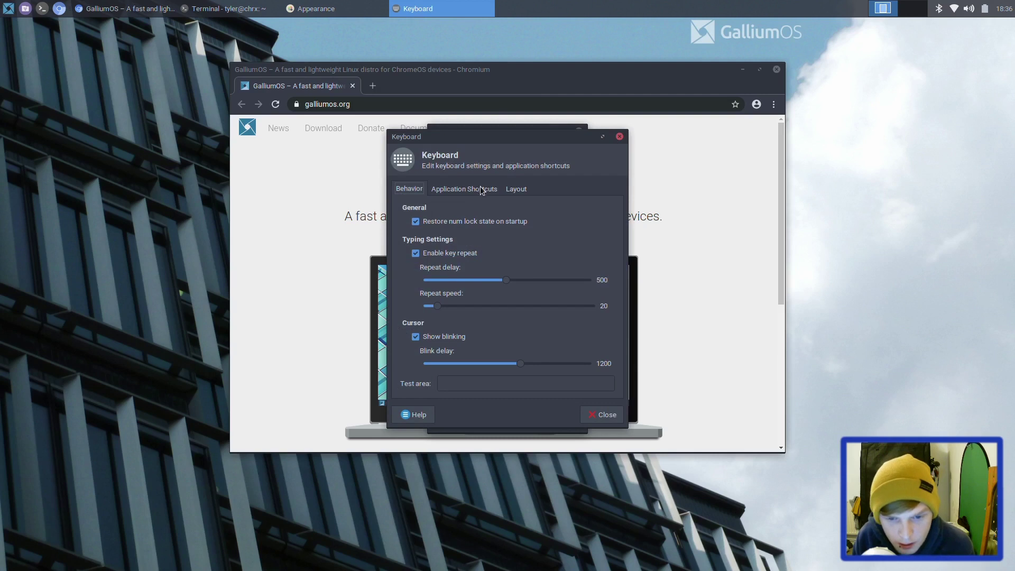
{"action": "left_click", "coordinate": [482, 189]}
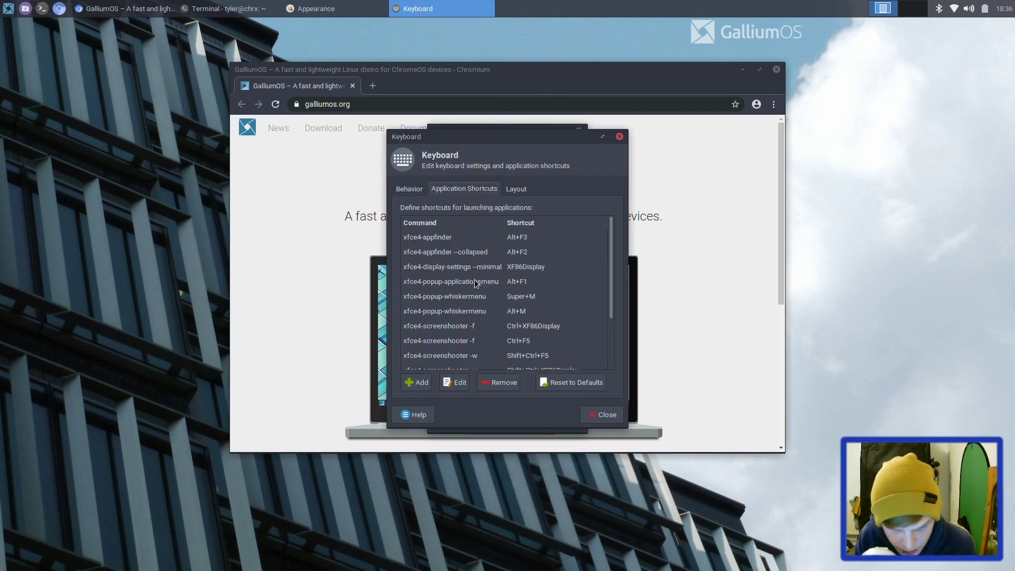
{"action": "left_click", "coordinate": [470, 298]}
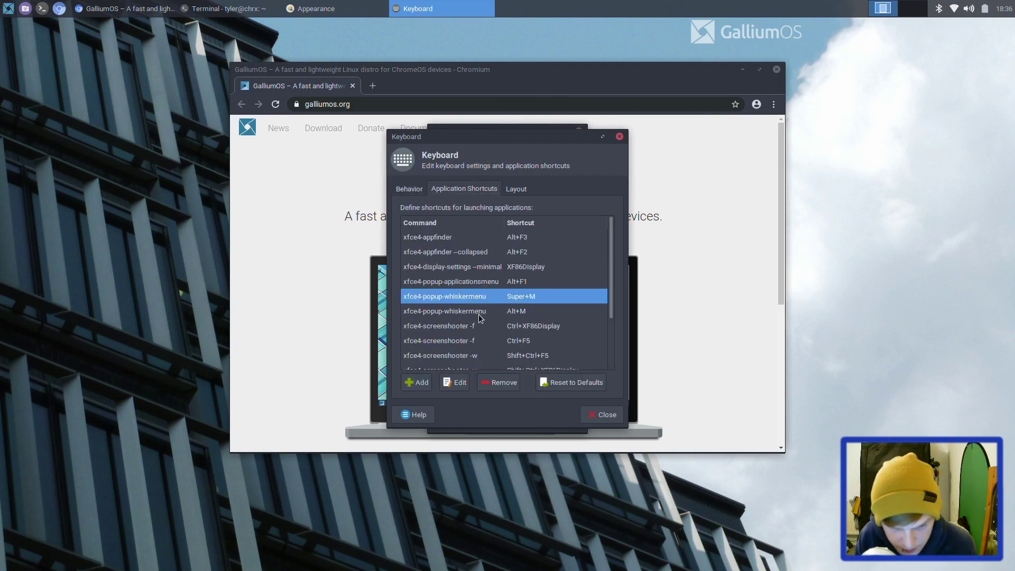
{"action": "double_click", "coordinate": [531, 299]}
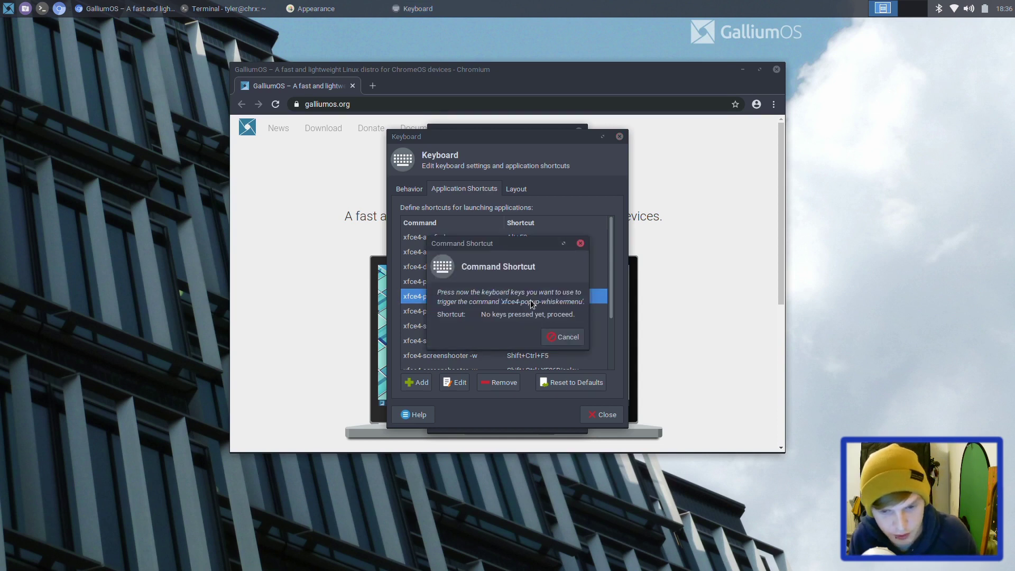
{"action": "key", "text": "alt+m"}
{"action": "key", "text": "alt+m"}
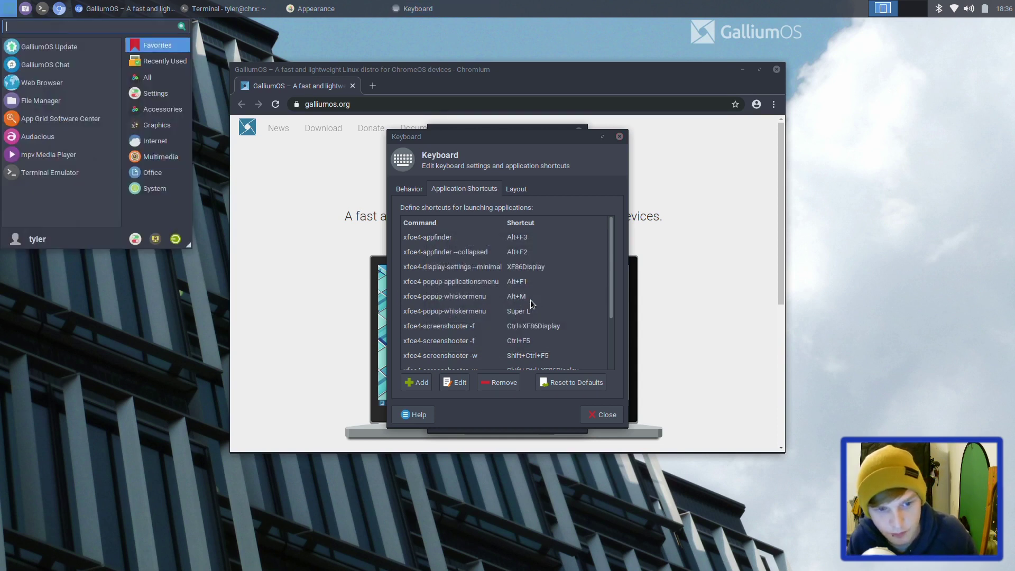
{"action": "key", "text": "Escape"}
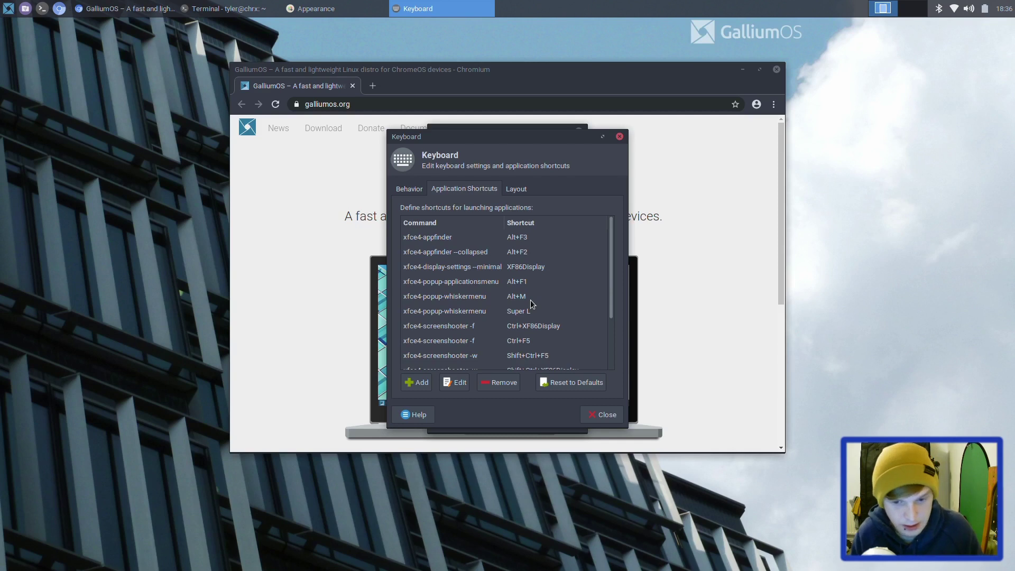
Step: Close the Keyboard settings and log back in with the user name and account password
{"action": "left_click", "coordinate": [605, 413]}
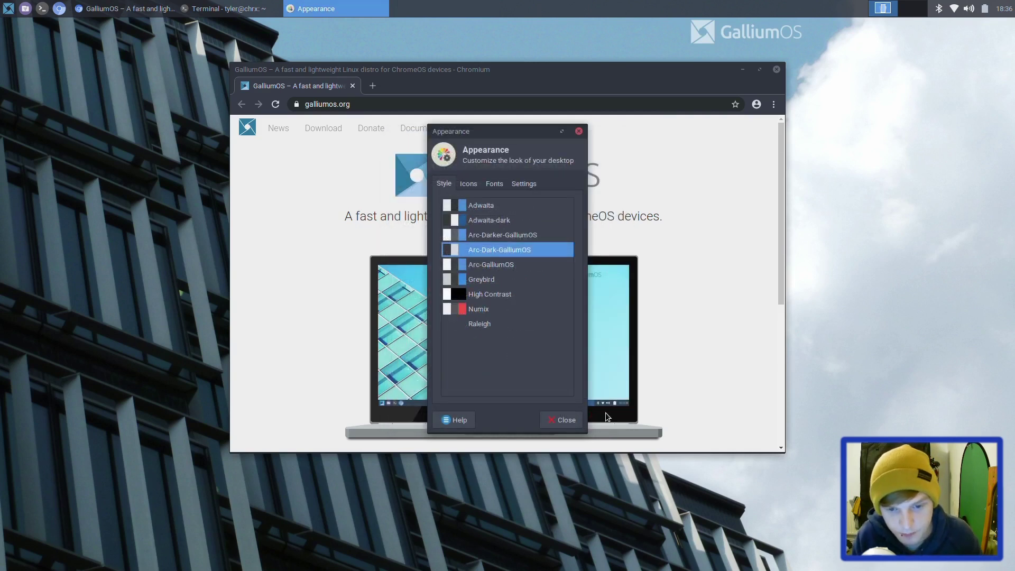
{"action": "left_click", "coordinate": [198, 6]}
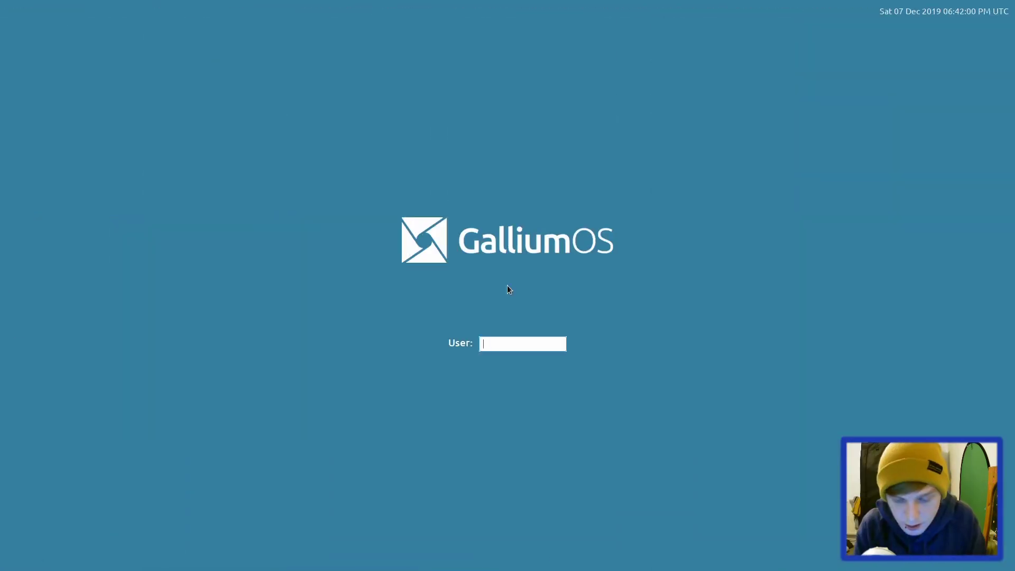
{"action": "type", "text": "tyler"}
{"action": "key", "text": "Return"}
{"action": "type", "text": "********"}
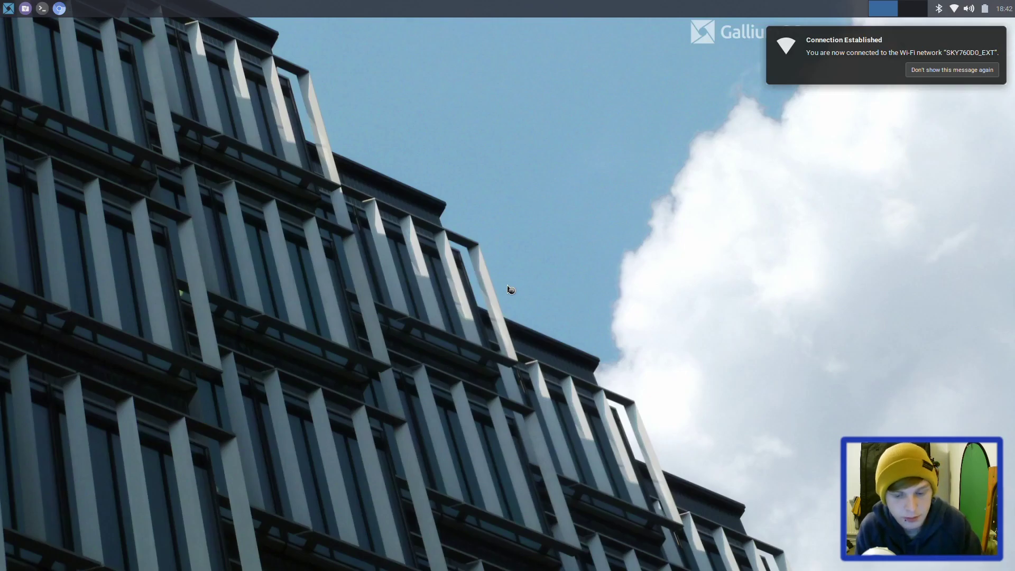
Step: Run htop in a new terminal and place it at the top-right corner
{"action": "key", "text": "ctrl+alt+t"}
{"action": "type", "text": "htop"}
{"action": "key", "text": "Return"}
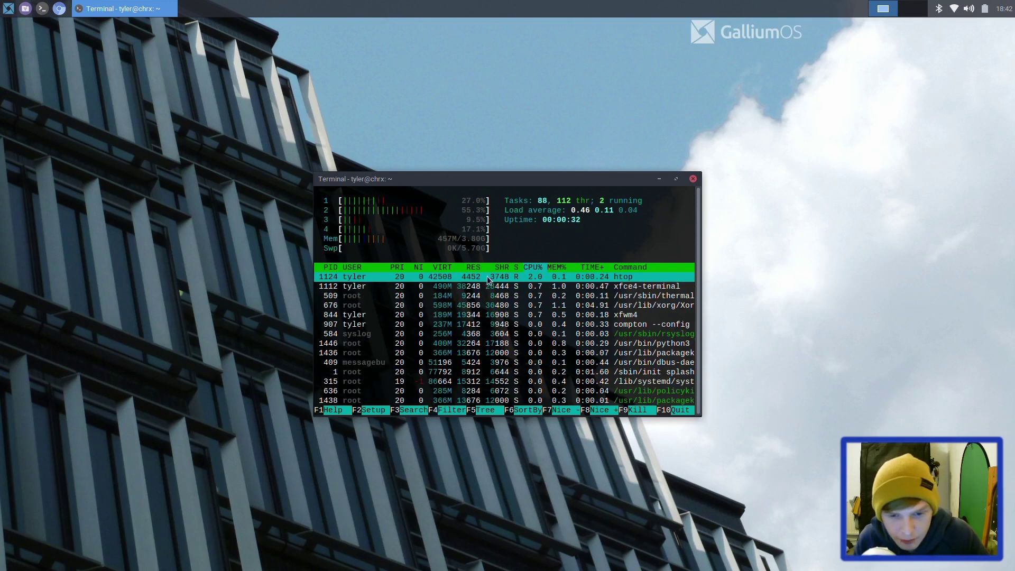
{"action": "left_click_drag", "start_coordinate": [480, 181], "coordinate": [778, 42]}
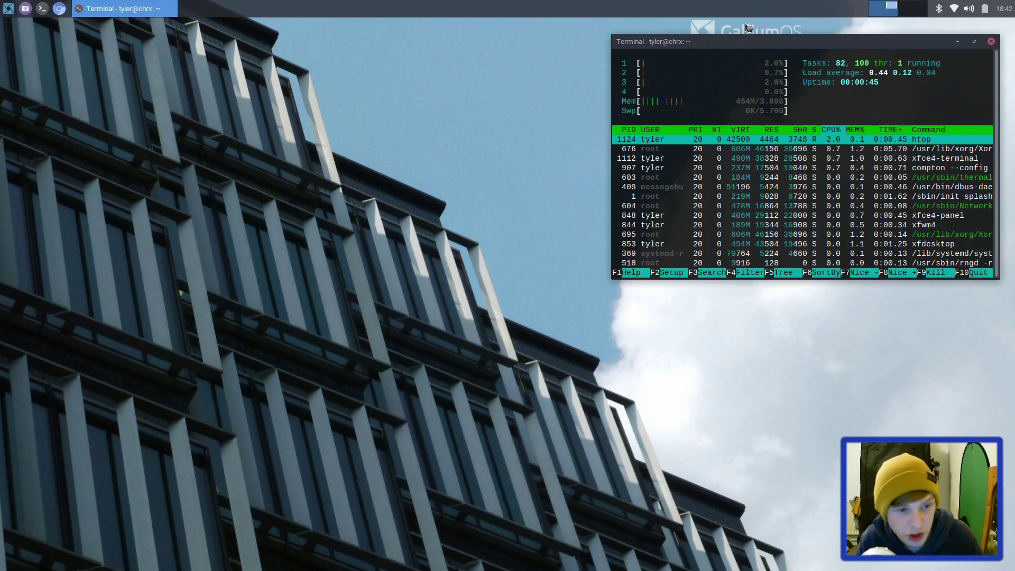
Step: Load chrx.org in Chromium, scroll to its step-by-step install list, then browse the applications menu
{"action": "left_click", "coordinate": [77, 9]}
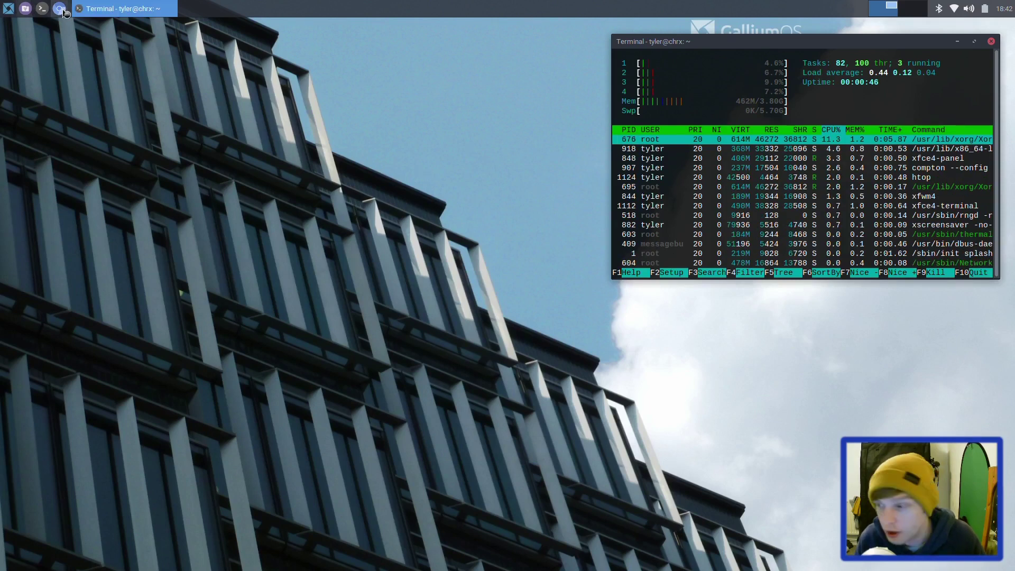
{"action": "left_click", "coordinate": [61, 9]}
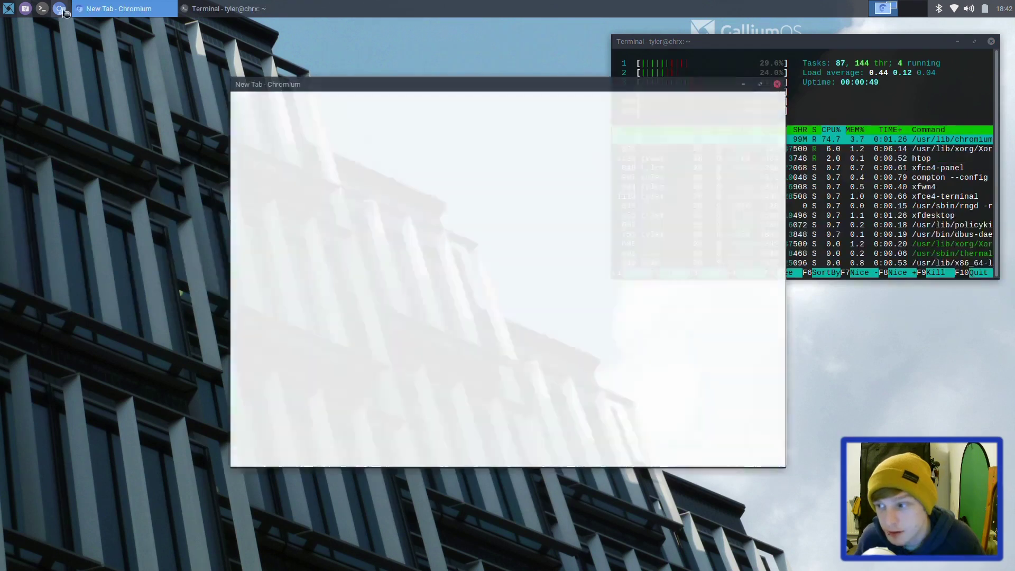
{"action": "type", "text": "ch"}
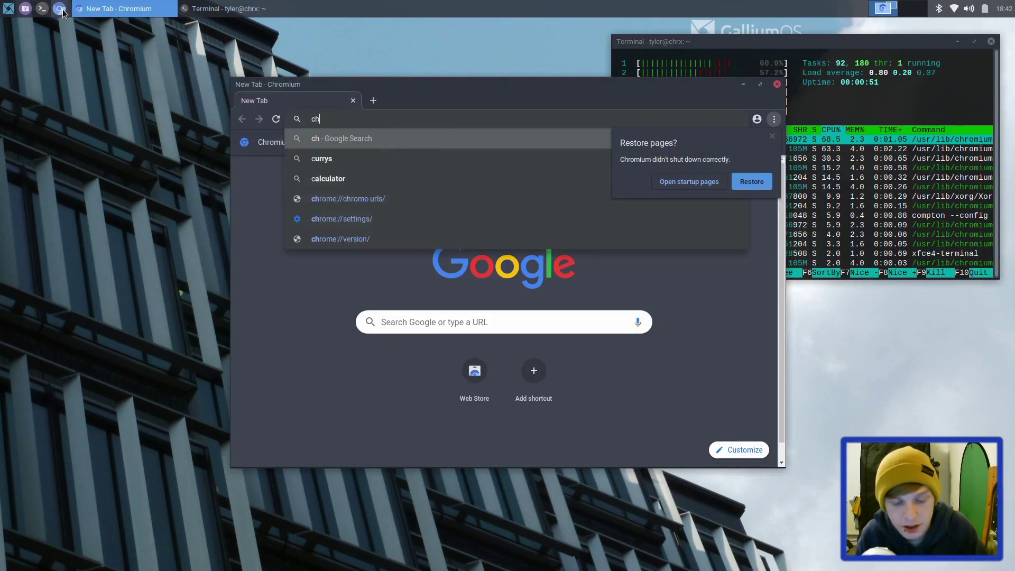
{"action": "type", "text": "rx.org"}
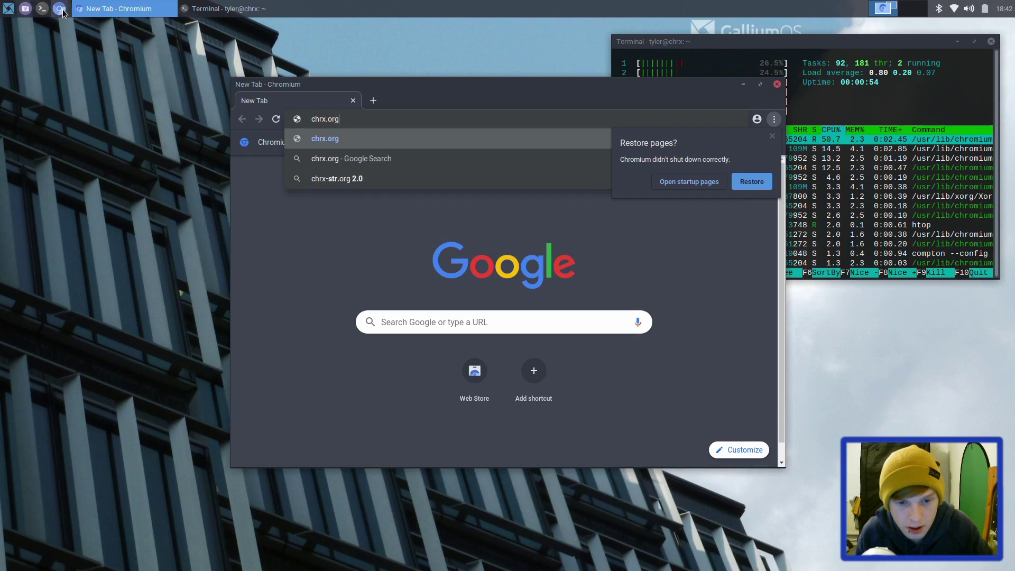
{"action": "key", "text": "Return"}
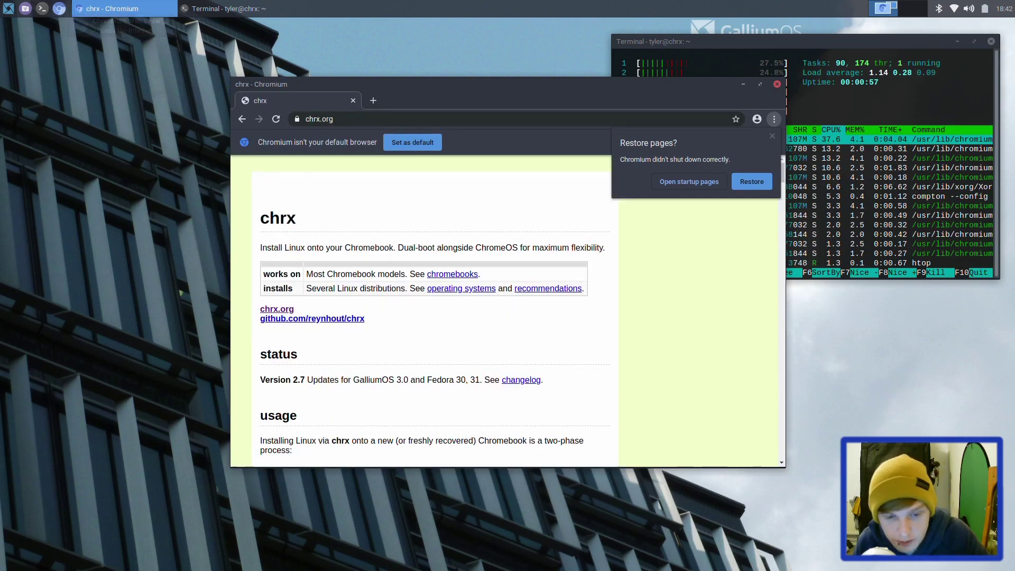
{"action": "scroll", "coordinate": [423, 318], "scroll_direction": "down", "scroll_amount": 2}
{"action": "scroll", "coordinate": [418, 367], "scroll_direction": "down", "scroll_amount": 4}
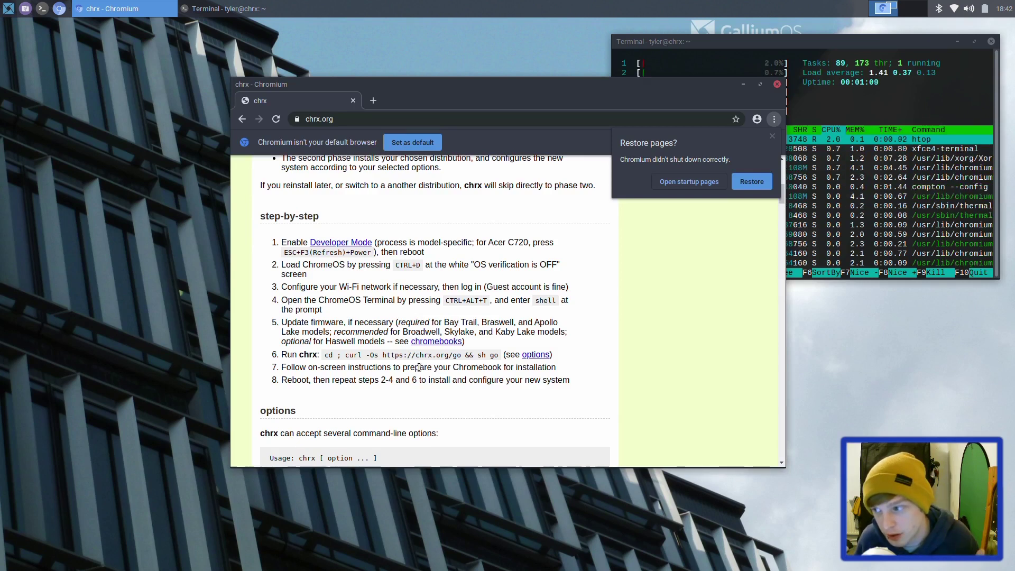
{"action": "left_click", "coordinate": [2, 3]}
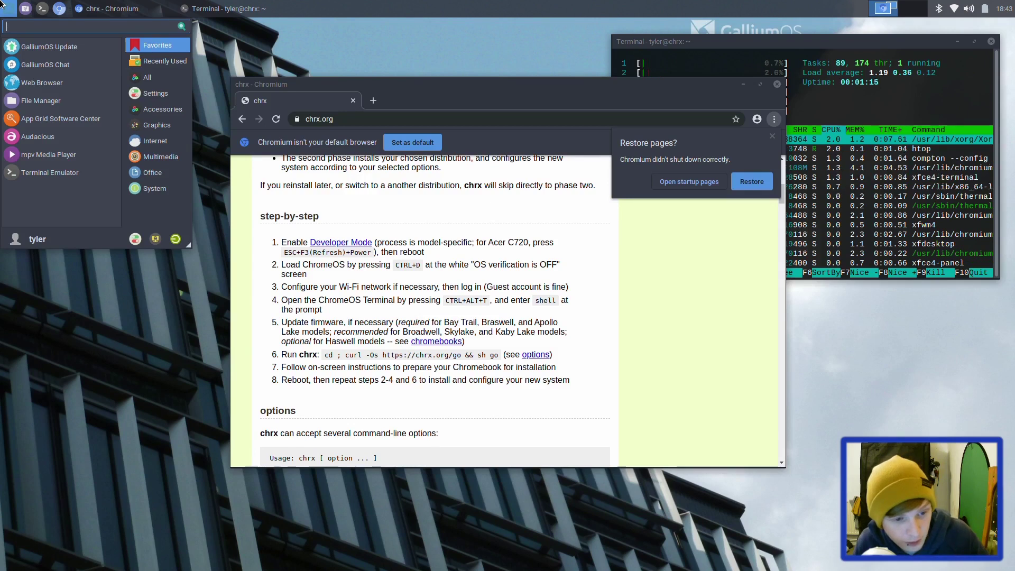
{"action": "key", "text": "Down"}
{"action": "key", "text": "Down"}
{"action": "key", "text": "Down"}
{"action": "key", "text": "Down"}
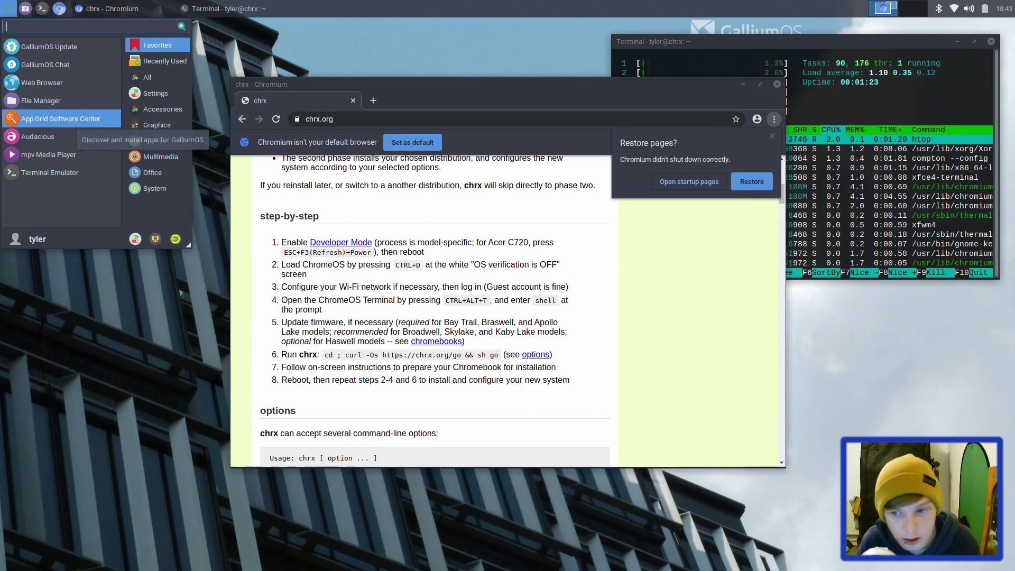
Step: Launch App Grid, accept its license, dismiss sign-in, and filter the catalogue to Productivity
{"action": "left_click", "coordinate": [71, 125]}
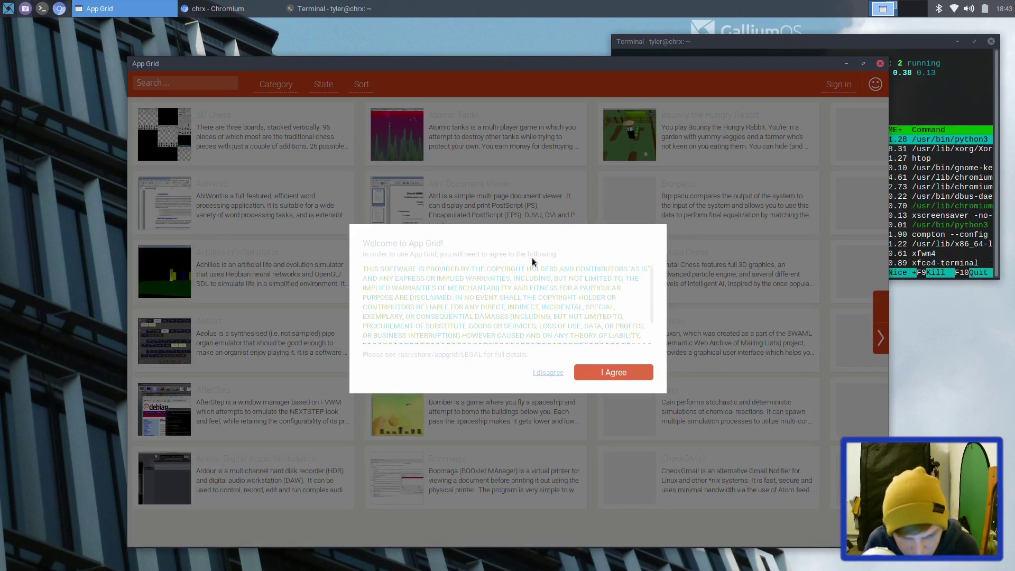
{"action": "scroll", "coordinate": [534, 268], "scroll_direction": "down", "scroll_amount": 2}
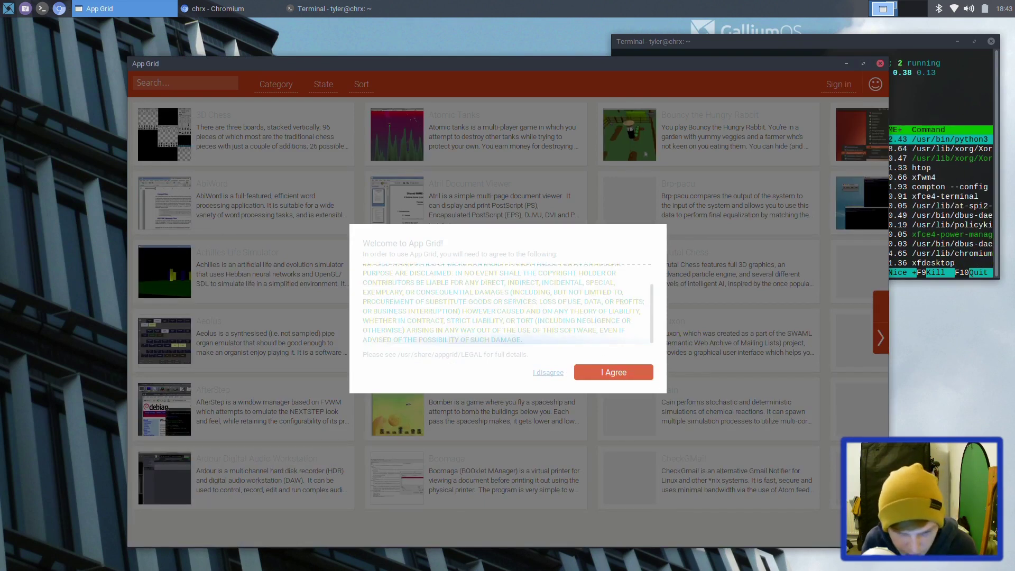
{"action": "left_click", "coordinate": [612, 373]}
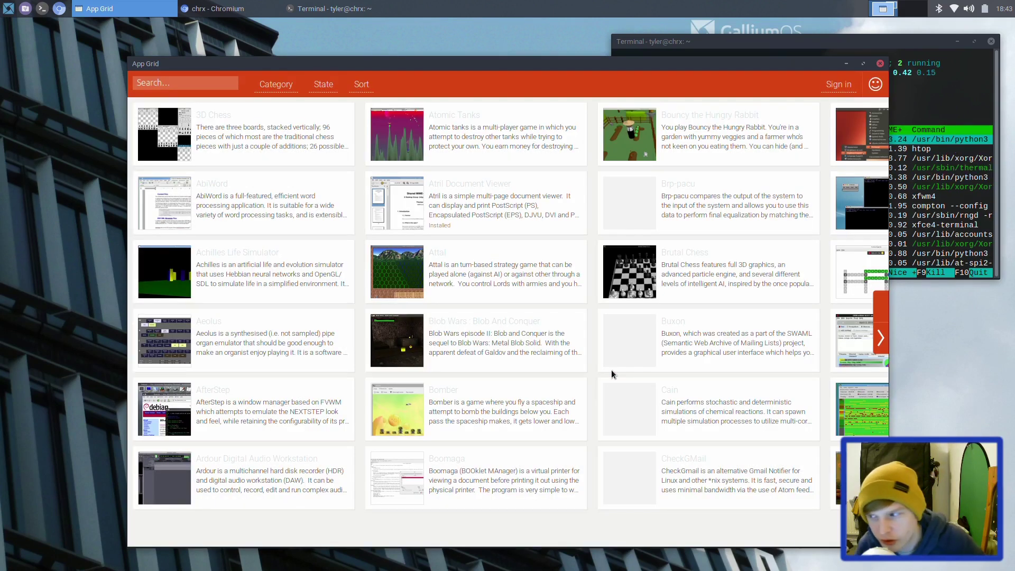
{"action": "left_click", "coordinate": [840, 90]}
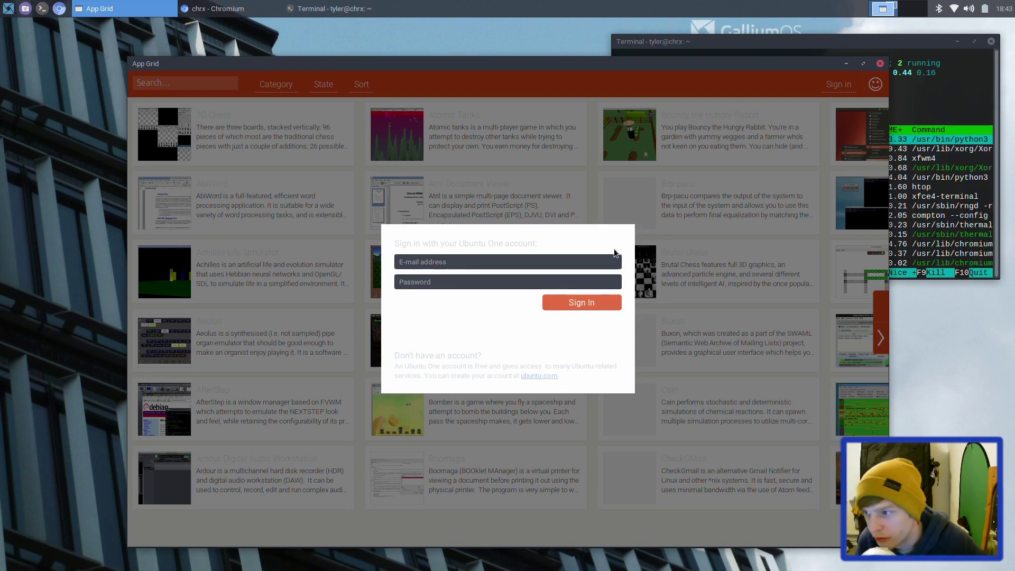
{"action": "left_click", "coordinate": [362, 365]}
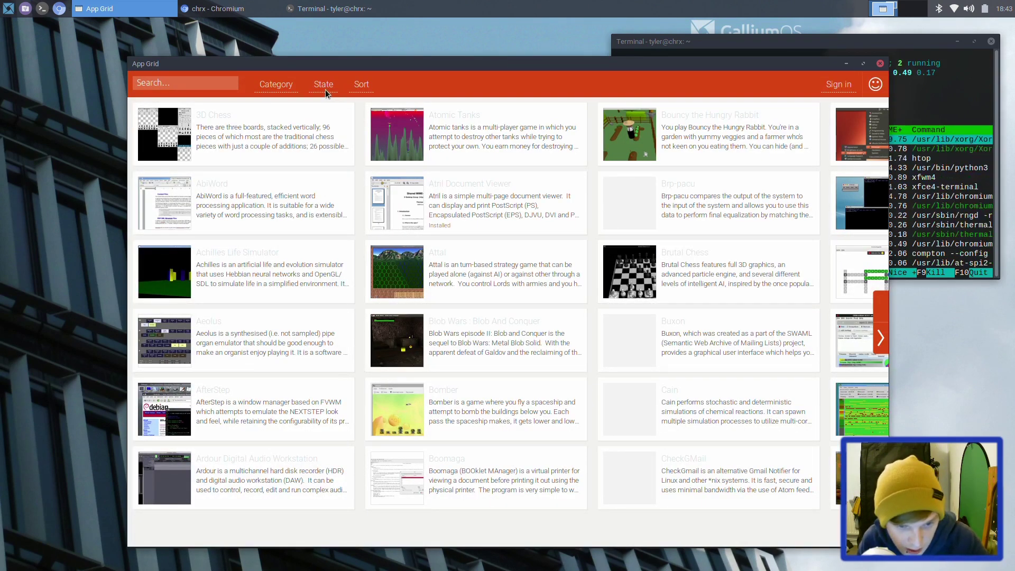
{"action": "left_click", "coordinate": [273, 87]}
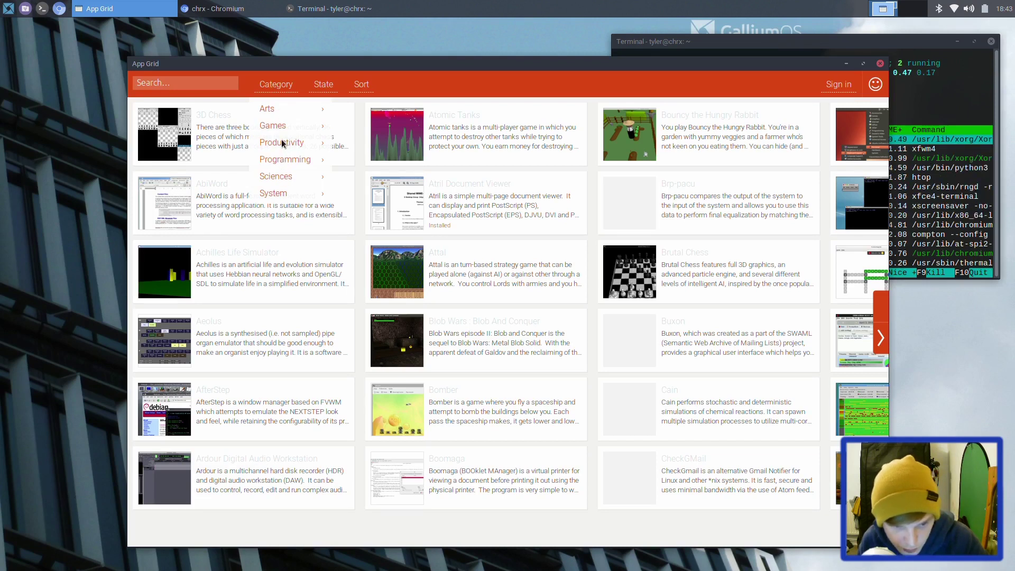
{"action": "left_click", "coordinate": [282, 142]}
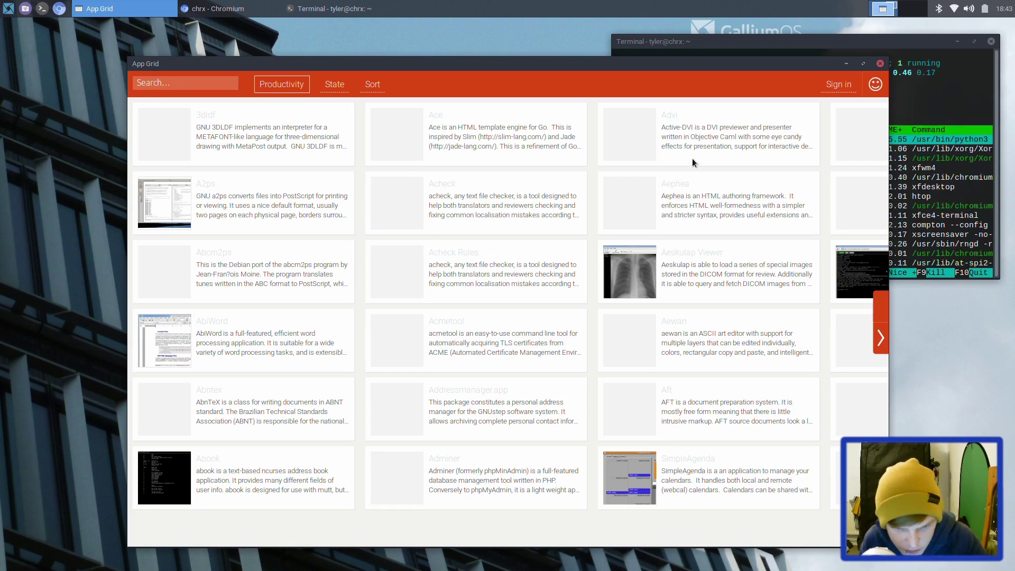
Step: Install AbiWord from its App Grid page, authorising with the account password
{"action": "left_click", "coordinate": [201, 350]}
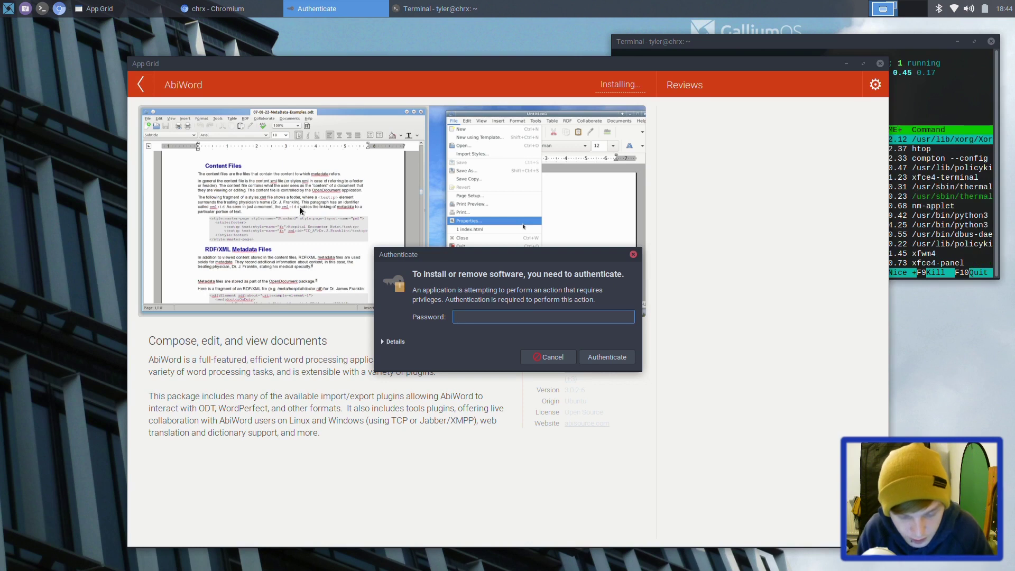
{"action": "type", "text": "•••••••"}
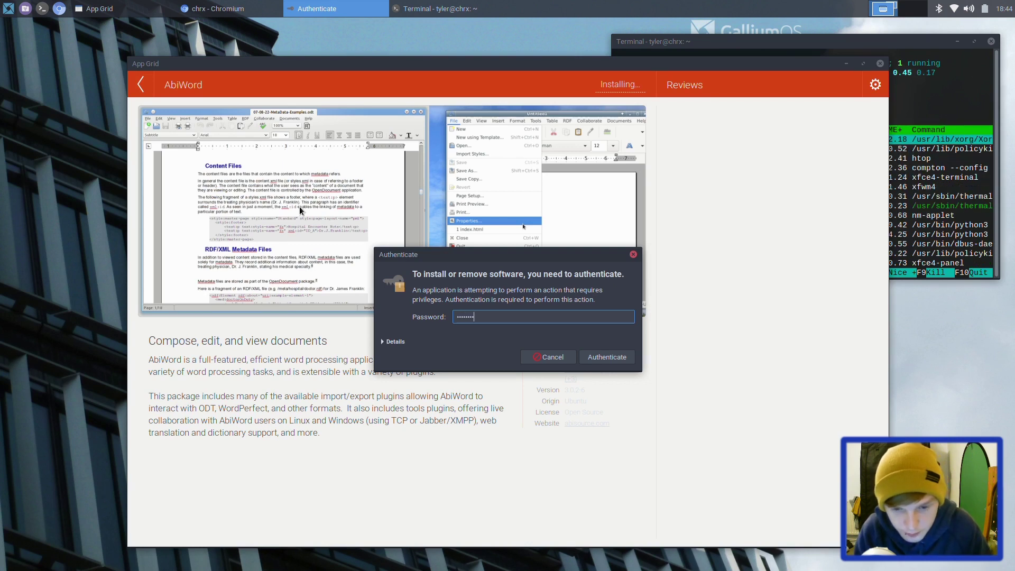
{"action": "key", "text": "Return"}
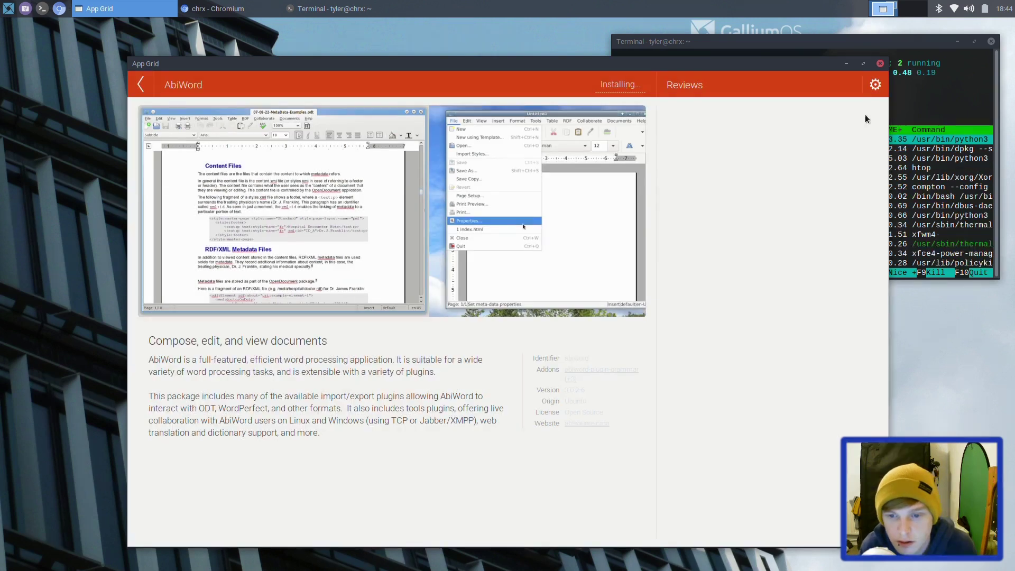
Step: Maximize, then restore the App Grid window and shift it slightly left
{"action": "double_click", "coordinate": [696, 66]}
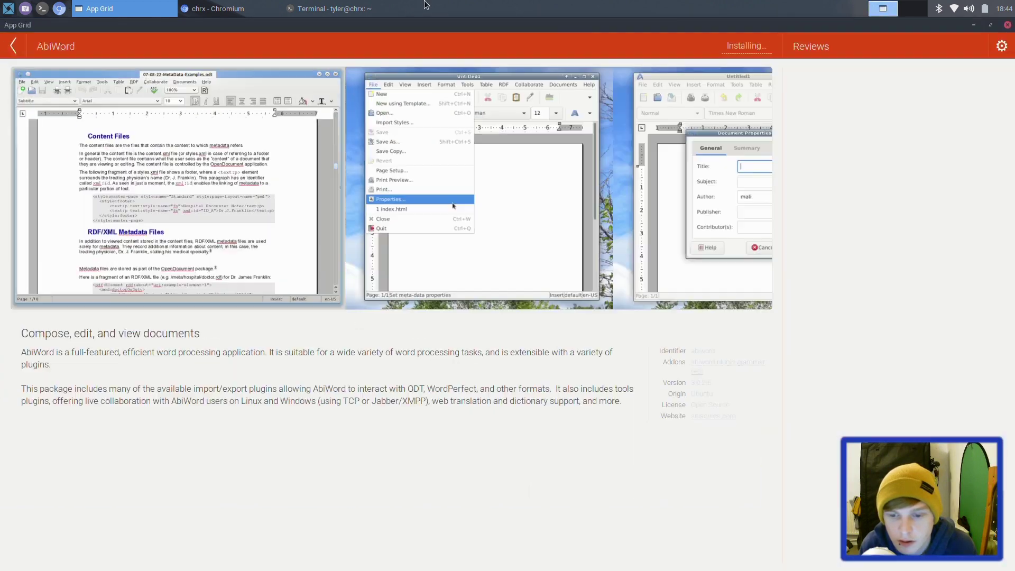
{"action": "double_click", "coordinate": [618, 27]}
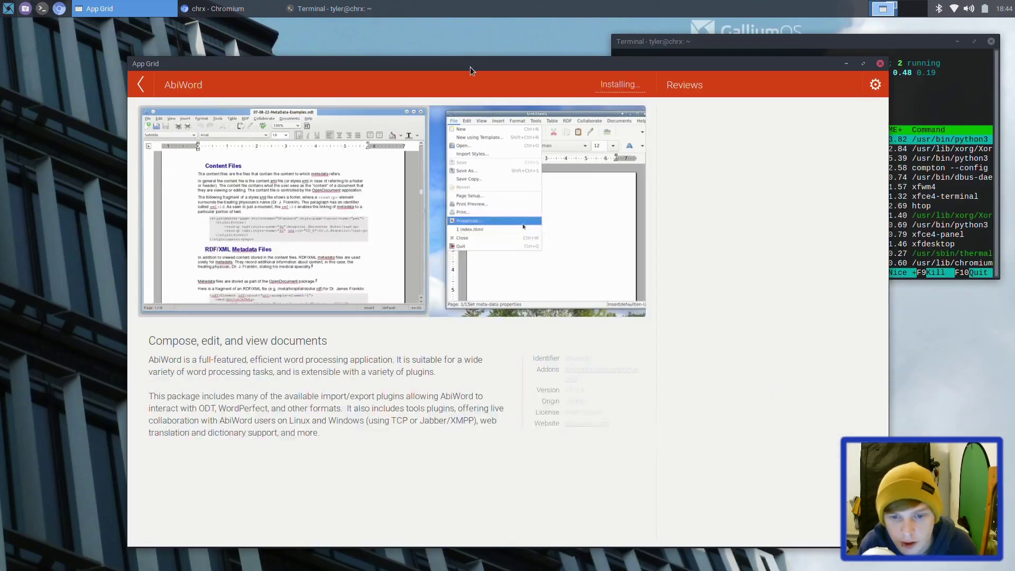
{"action": "left_click_drag", "start_coordinate": [461, 63], "coordinate": [344, 57]}
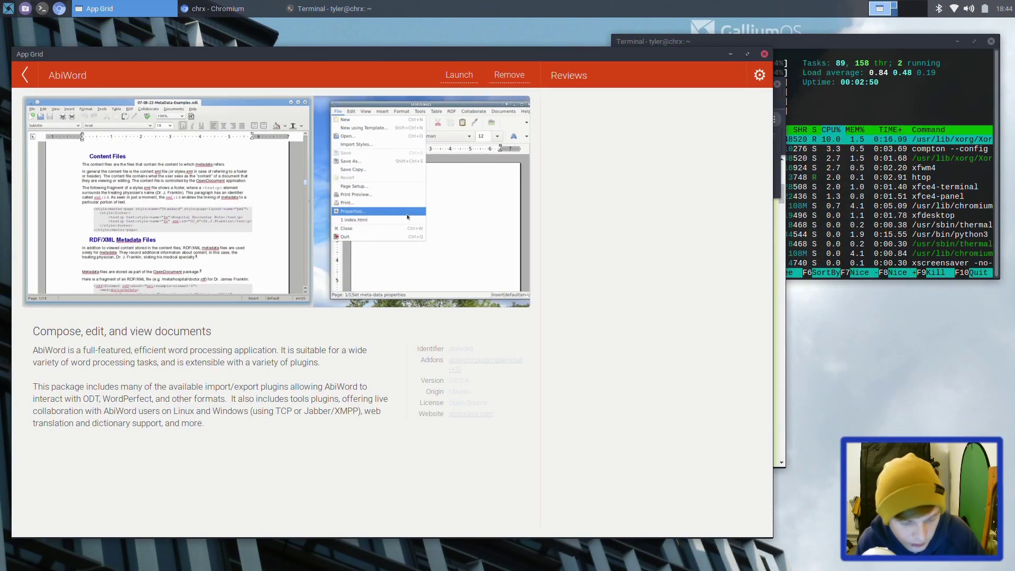
Step: Switch to App Grid, launch AbiWord, and centre its blank Untitled1 window
{"action": "key", "text": "alt+Tab"}
{"action": "key", "text": "Tab"}
{"action": "key", "text": "Tab"}
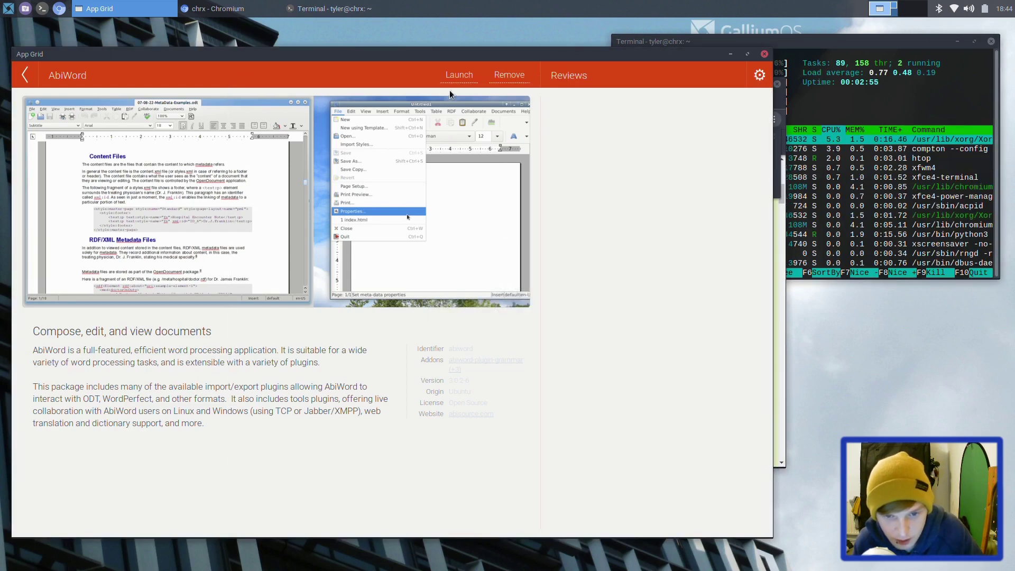
{"action": "left_click", "coordinate": [464, 74]}
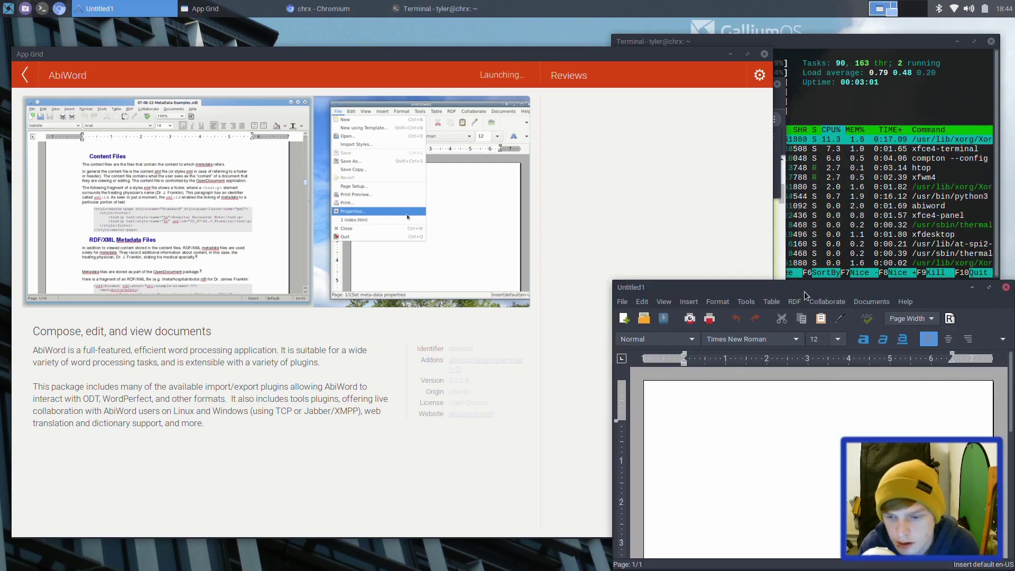
{"action": "left_click_drag", "start_coordinate": [805, 291], "coordinate": [392, 142]}
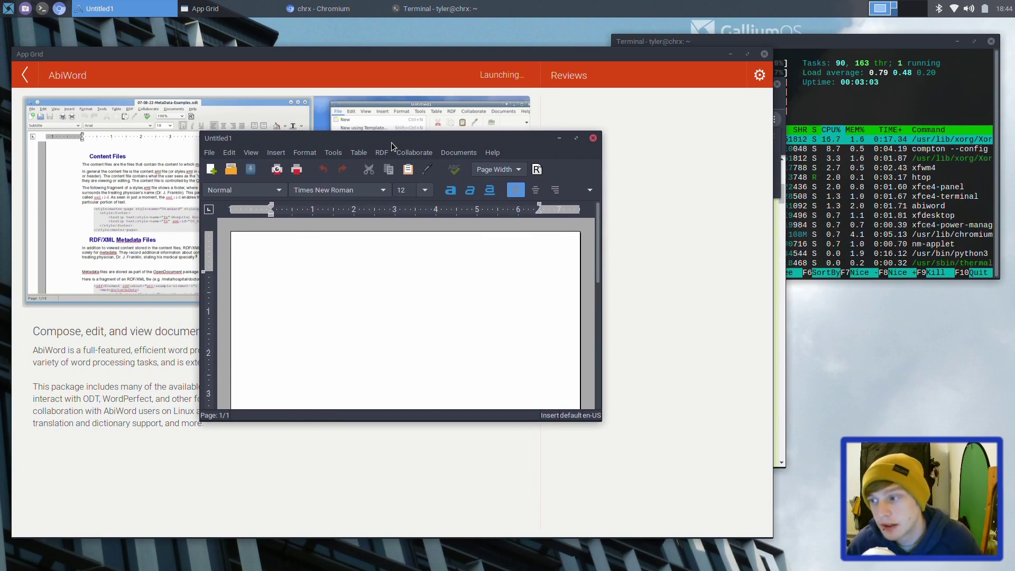